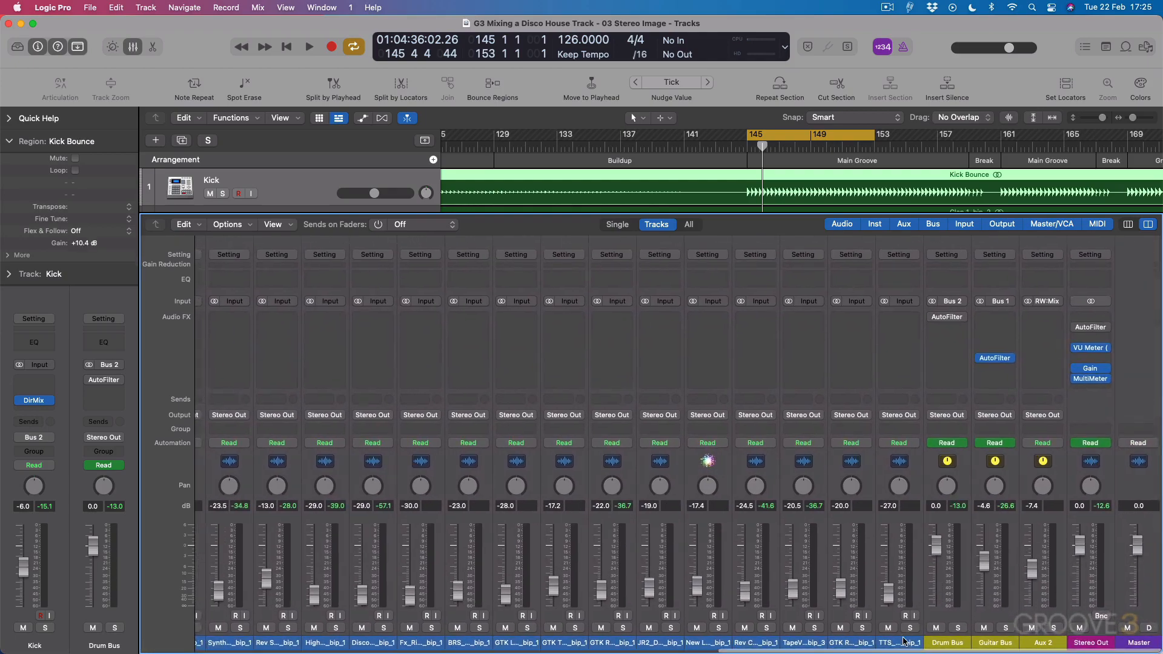
# Step: Select all audio channels from Kick onward and compare the looped main groove with their stereo imaging plug-ins active and bypassed
pyautogui.keyDown('shift'); pyautogui.click(903, 642); pyautogui.keyUp('shift')
pyautogui.hscroll(-15, 901, 641)
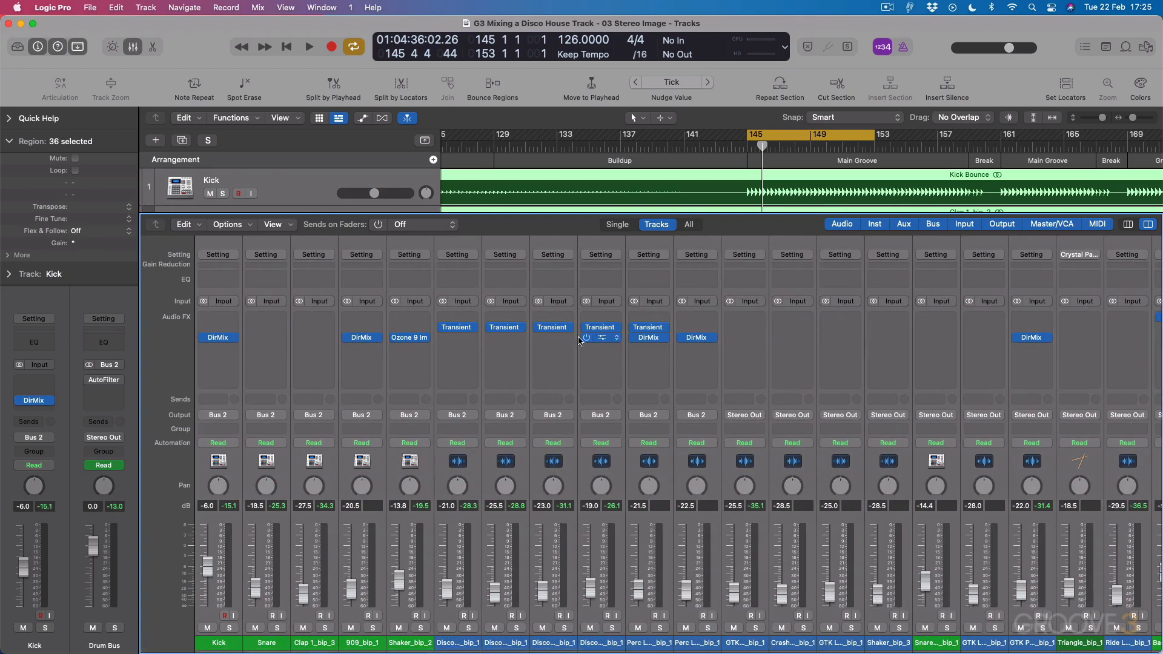
pyautogui.click(203, 338)
pyautogui.press('space')
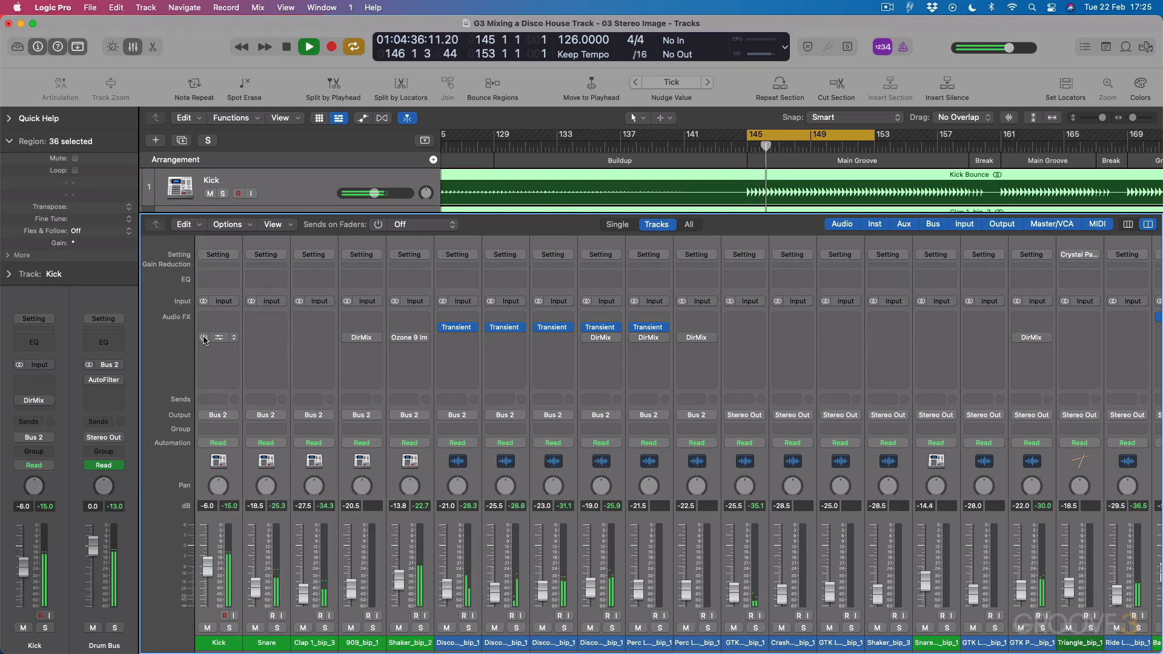
pyautogui.click(203, 338)
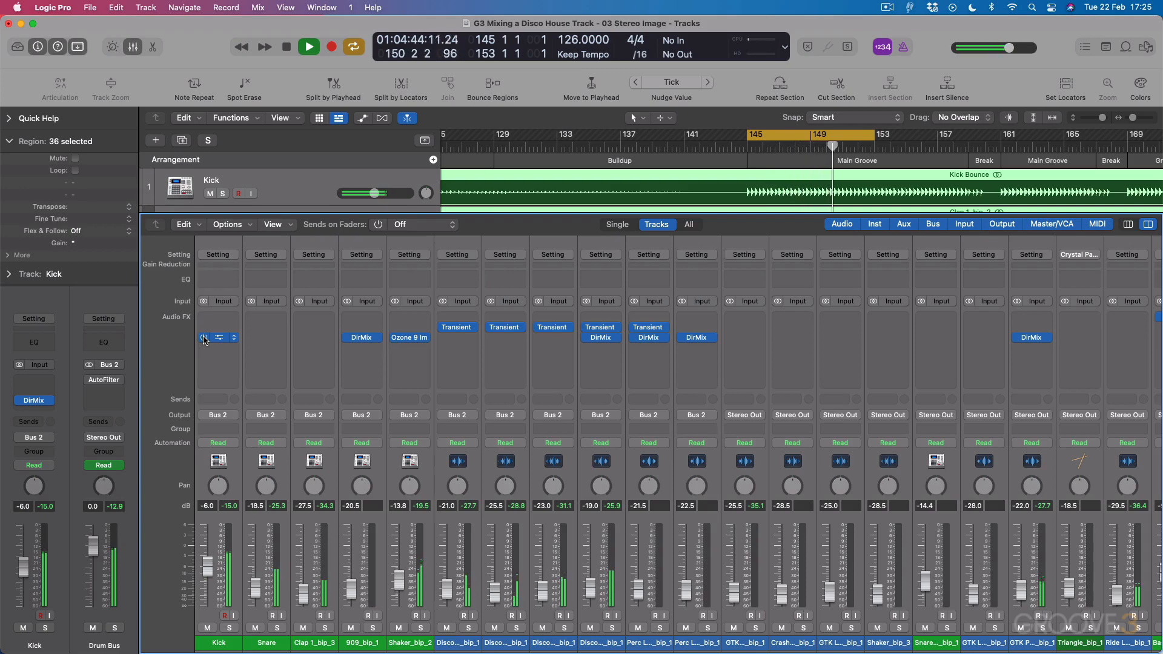
pyautogui.keyDown('alt'); pyautogui.click(204, 337); pyautogui.keyUp('alt')
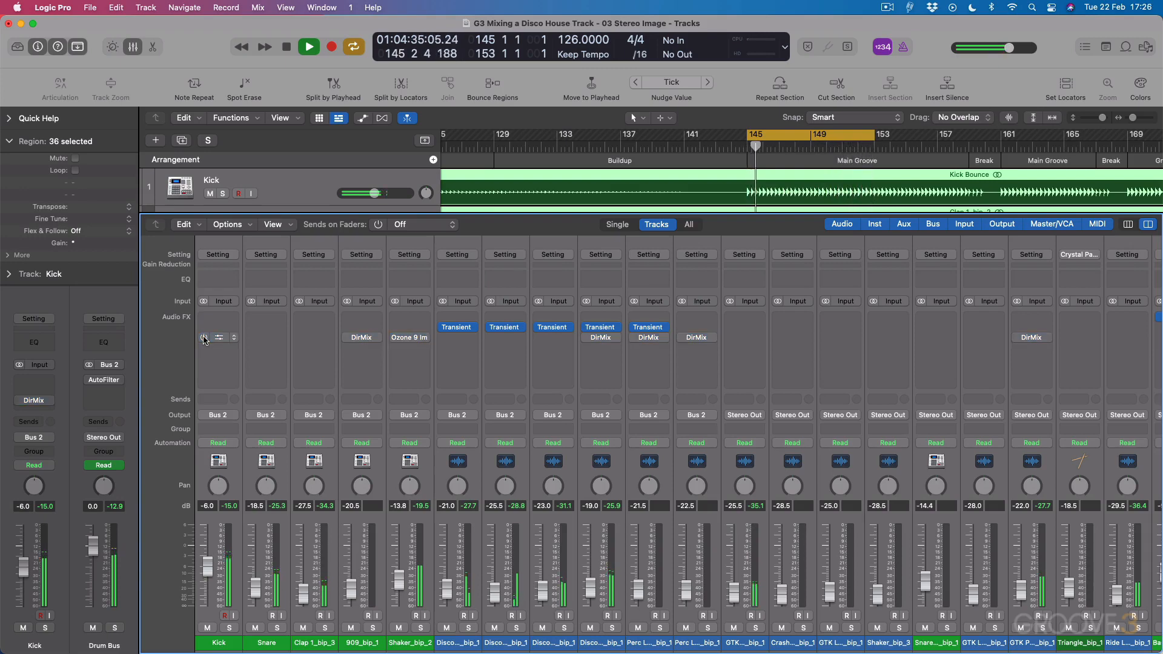
pyautogui.keyDown('alt'); pyautogui.click(204, 337); pyautogui.keyUp('alt')
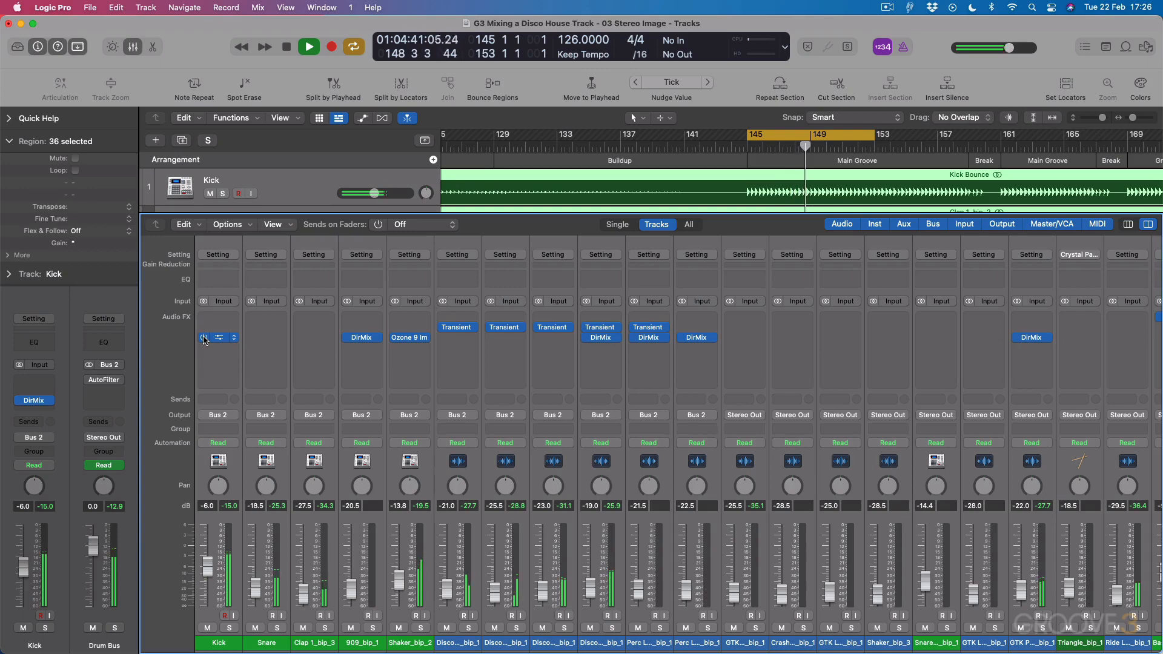
pyautogui.keyDown('alt'); pyautogui.click(203, 337); pyautogui.keyUp('alt')
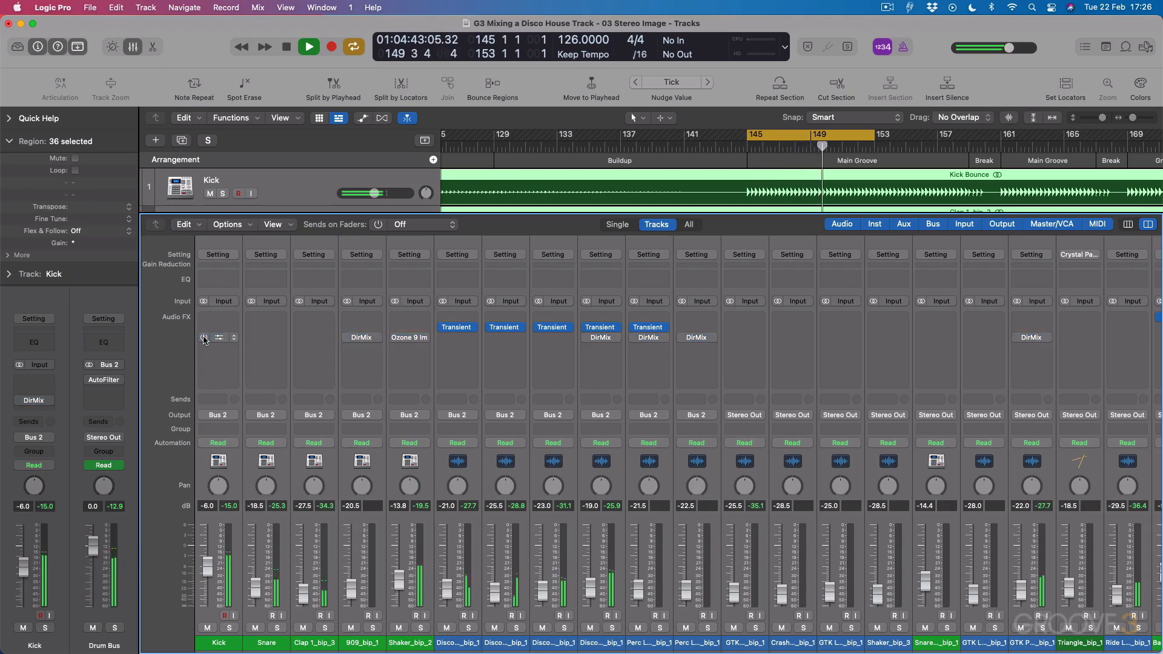
pyautogui.press('space')
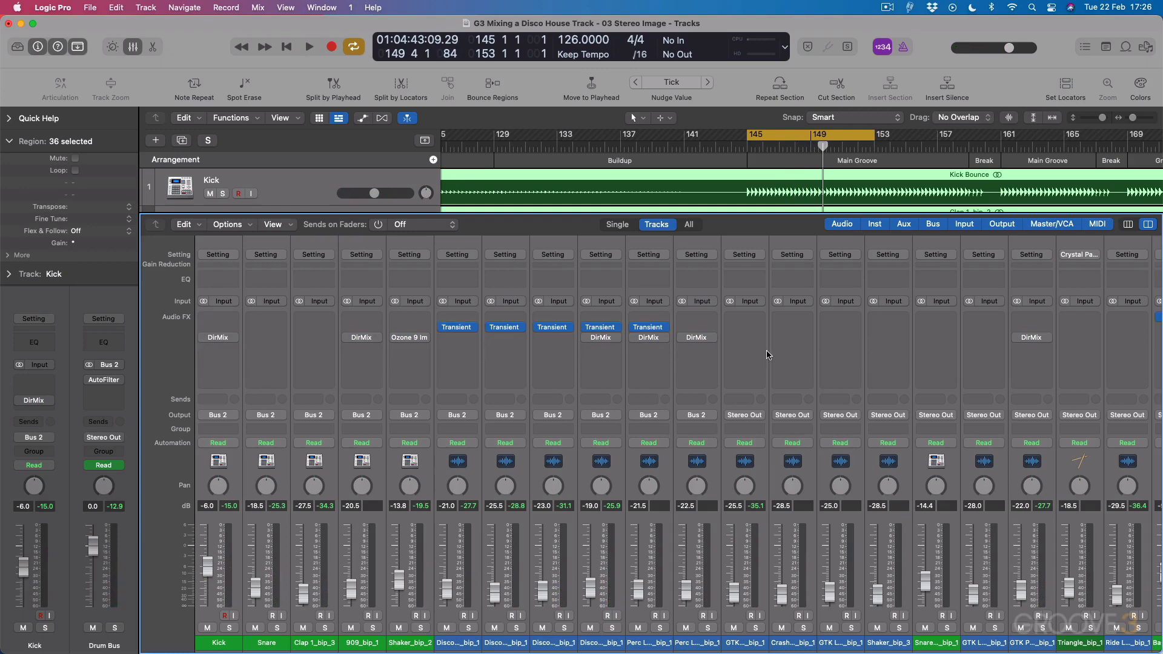
# Step: Reactivate the stereo imaging plug-ins and play the loop again, bypassing and restoring them once to compare the width
pyautogui.moveTo(213, 344)
pyautogui.moveTo(364, 355)
pyautogui.keyDown('alt'); pyautogui.click(203, 338); pyautogui.keyUp('alt')
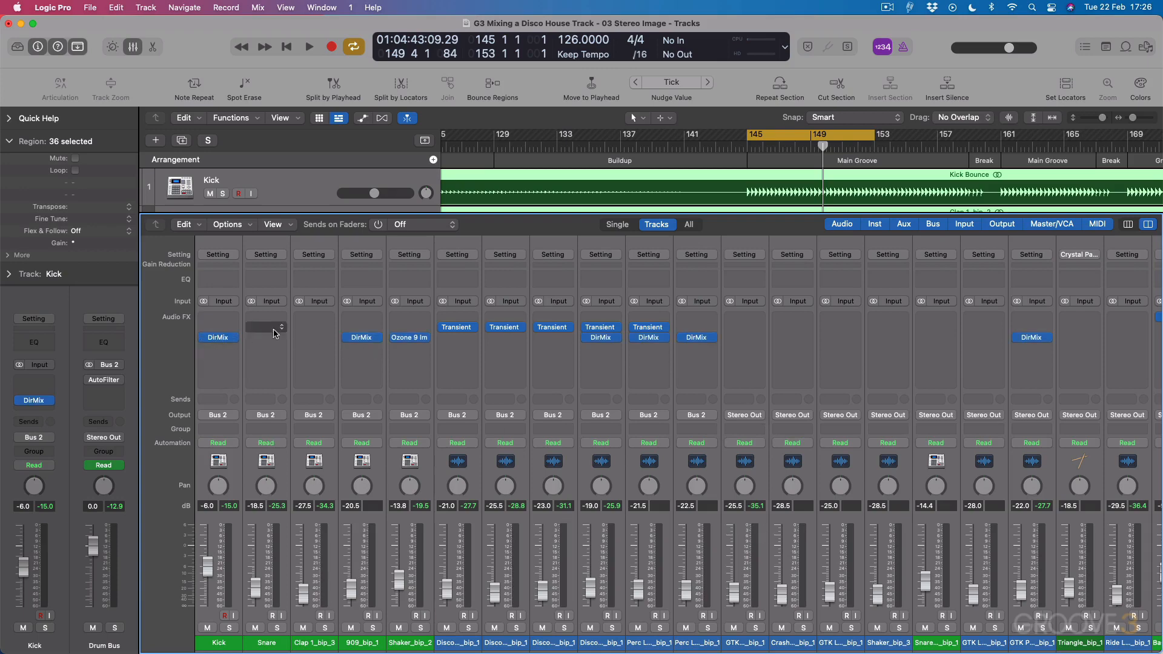
pyautogui.press('space')
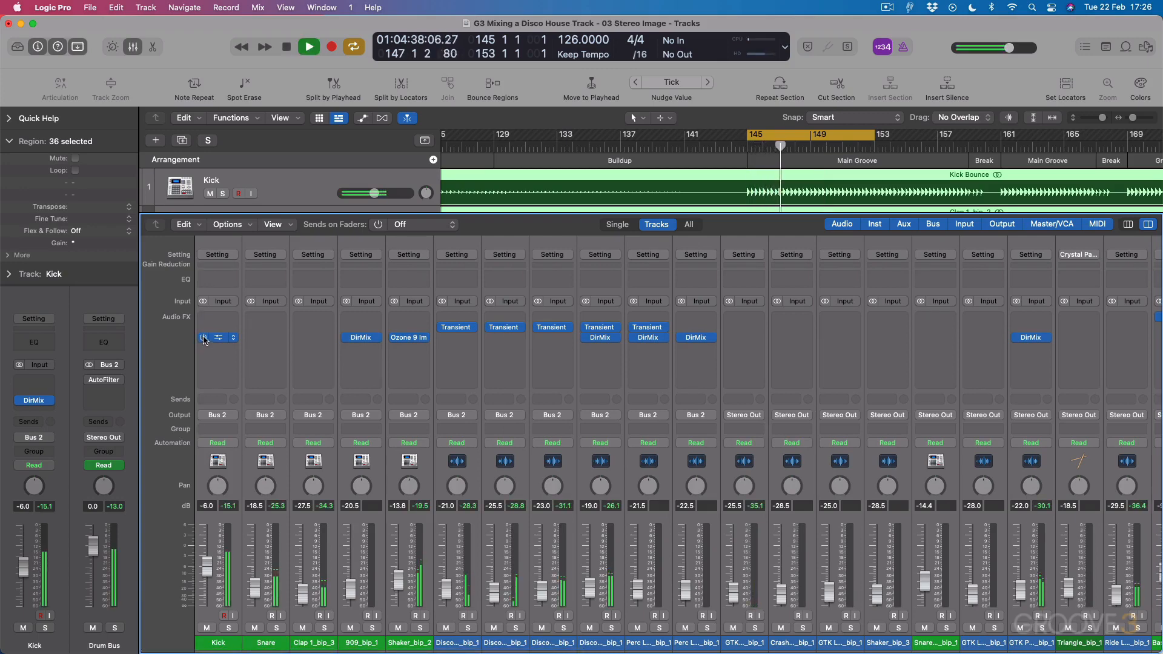
pyautogui.keyDown('alt'); pyautogui.click(204, 337); pyautogui.keyUp('alt')
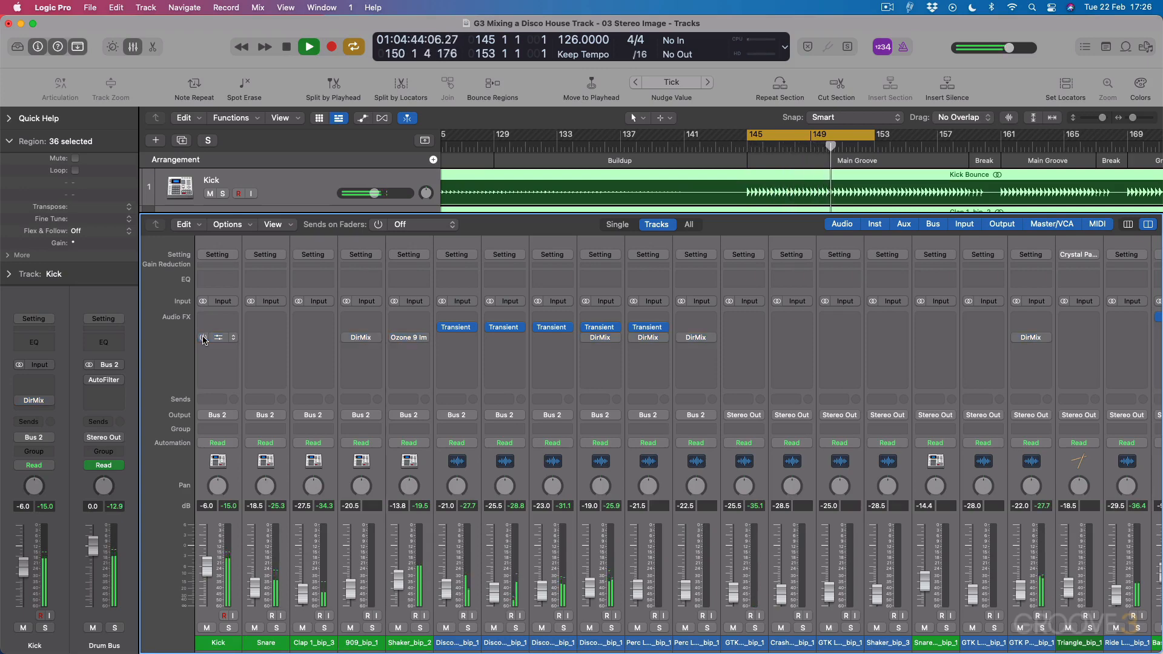
pyautogui.keyDown('alt'); pyautogui.click(204, 338); pyautogui.keyUp('alt')
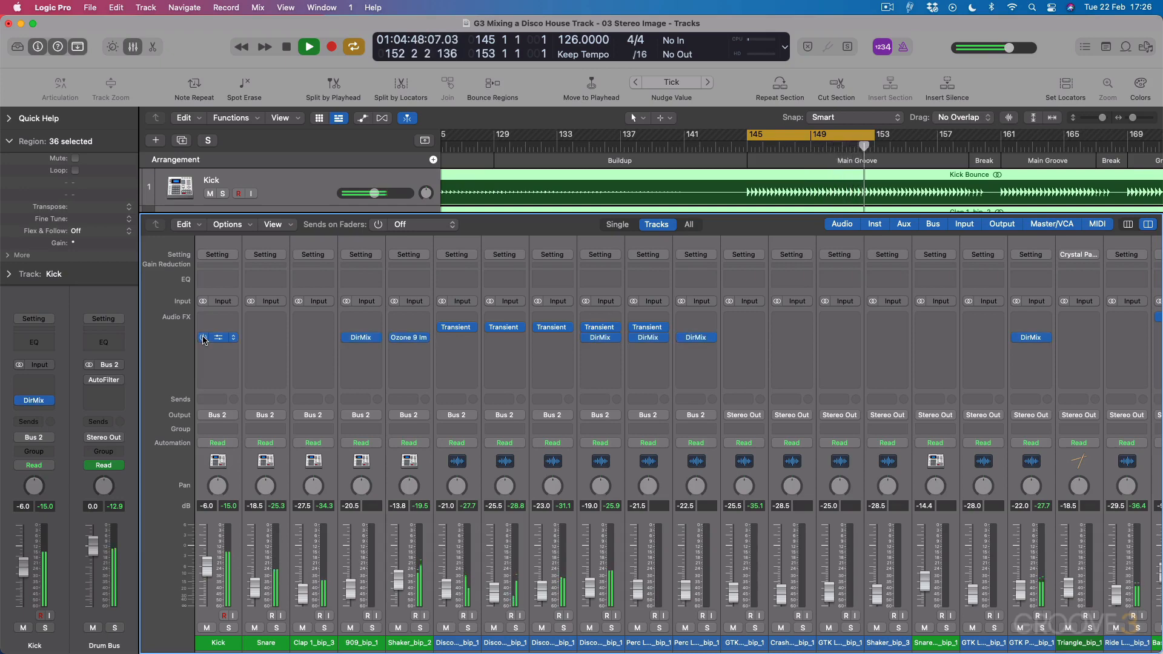
pyautogui.press('space')
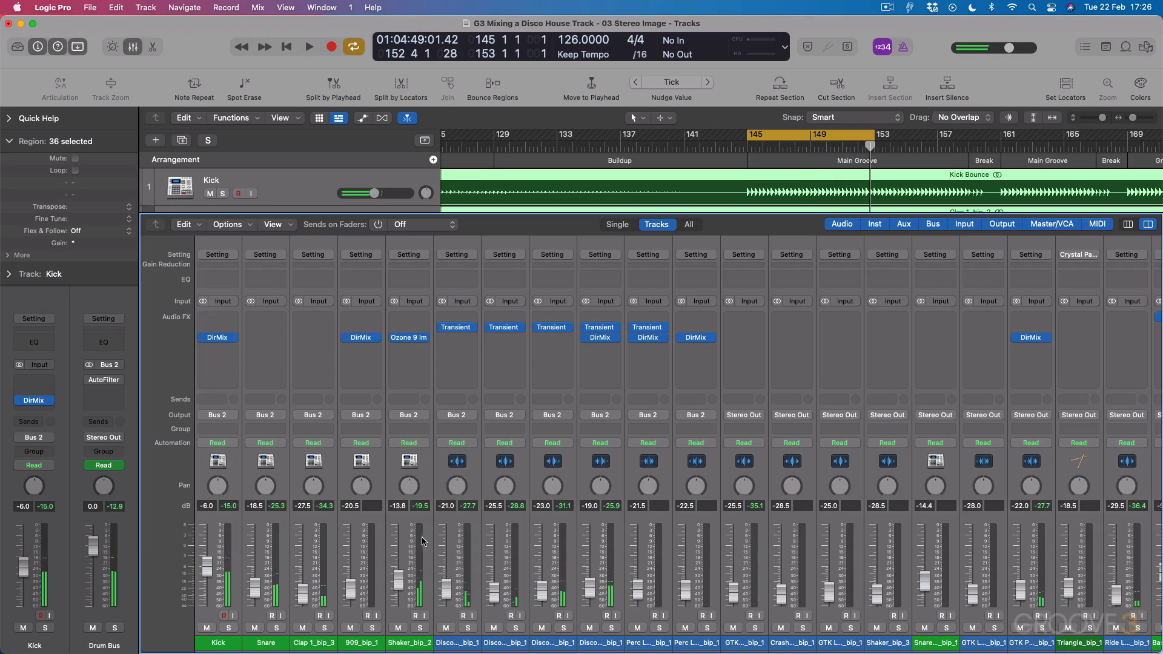
# Step: Select only the Kick channel and insert a stereo Pro-Q 3 equalizer below its Direction Mixer
pyautogui.click(412, 643)
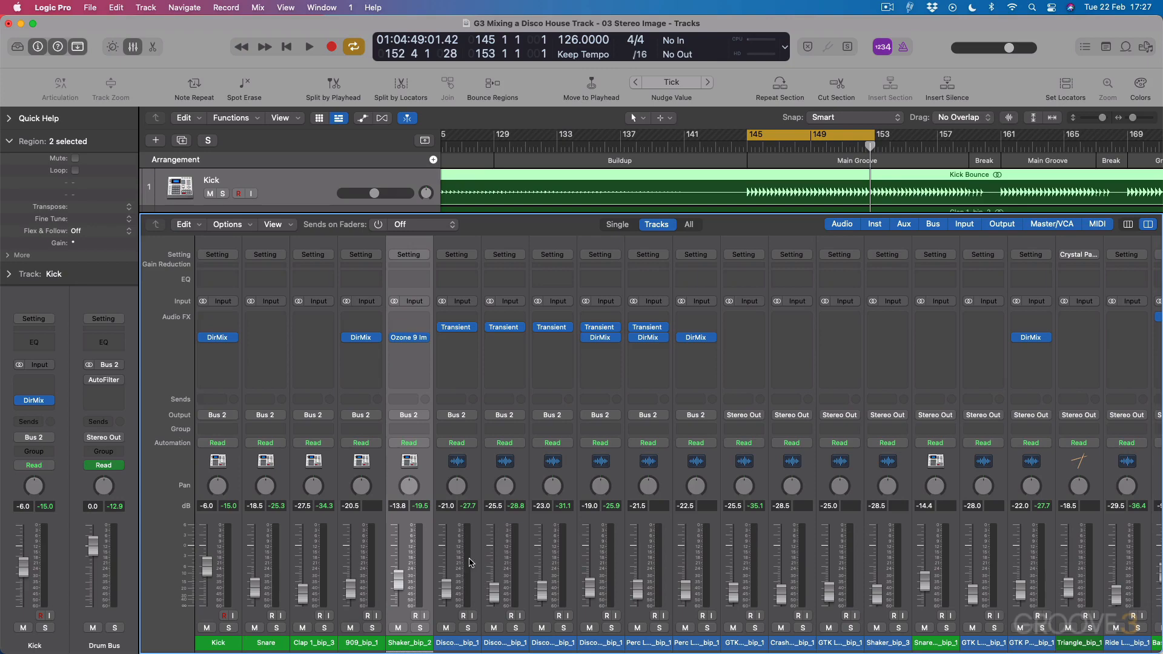
pyautogui.click(224, 648)
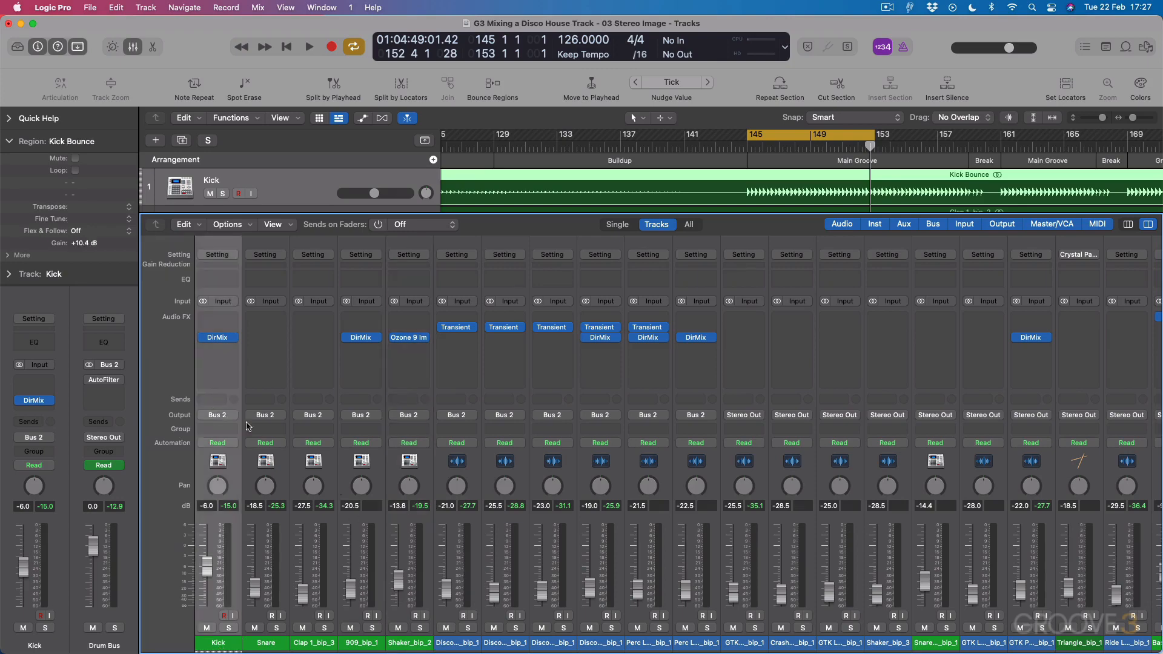
pyautogui.click(207, 348)
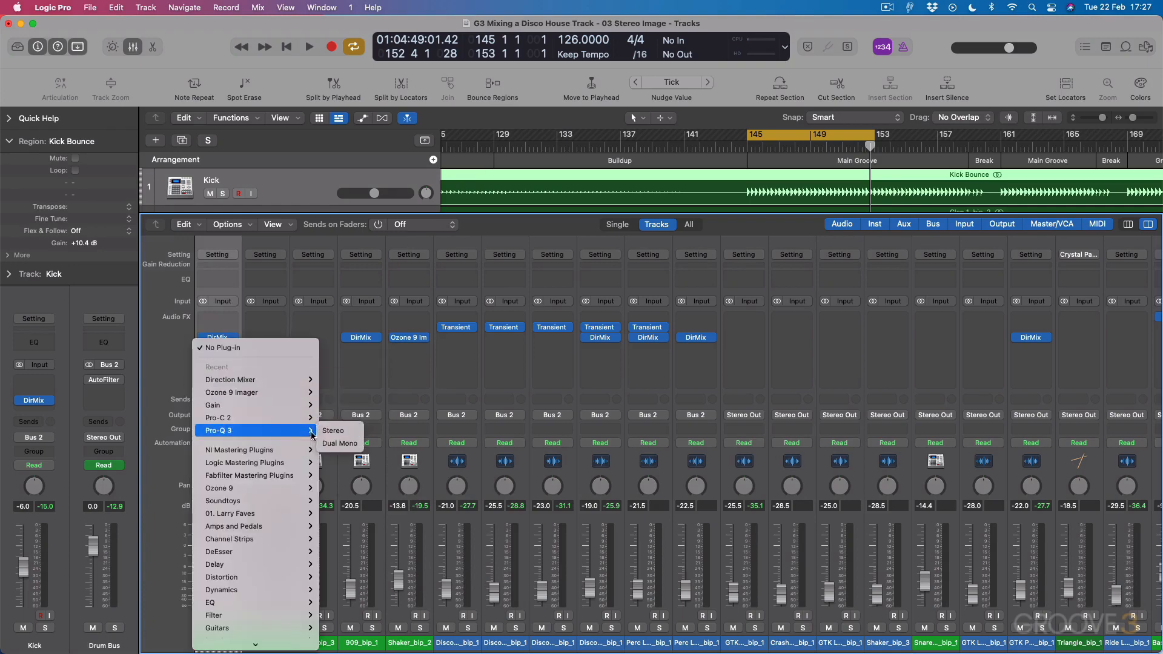
pyautogui.click(333, 430)
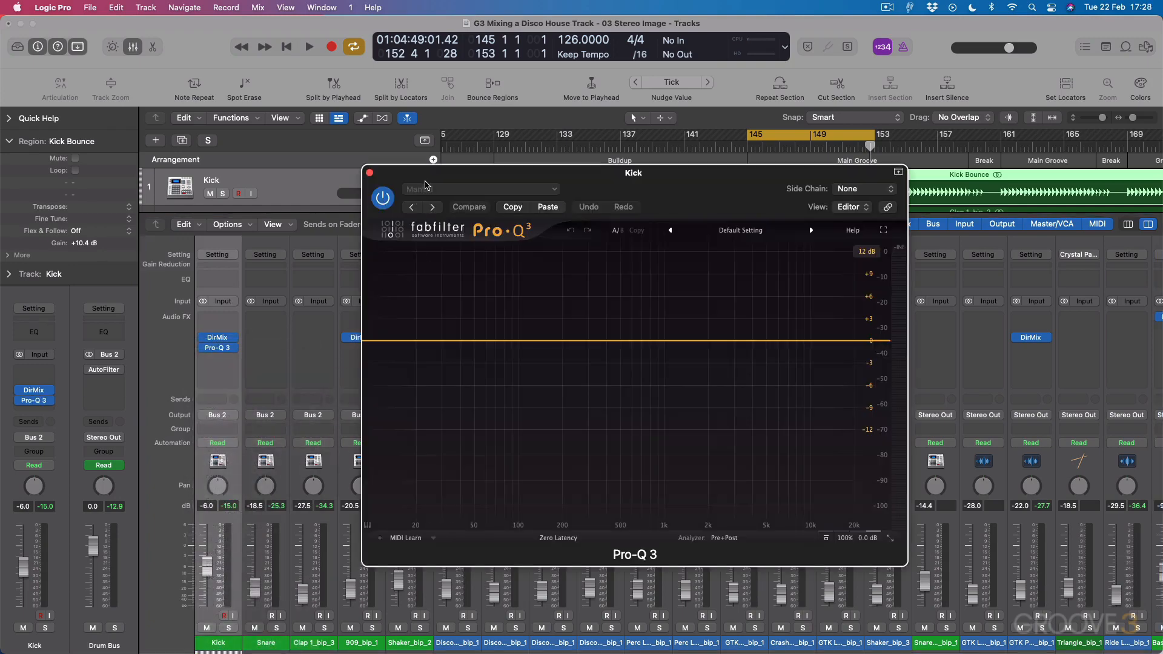
pyautogui.moveTo(425, 185); pyautogui.dragTo(405, 169)
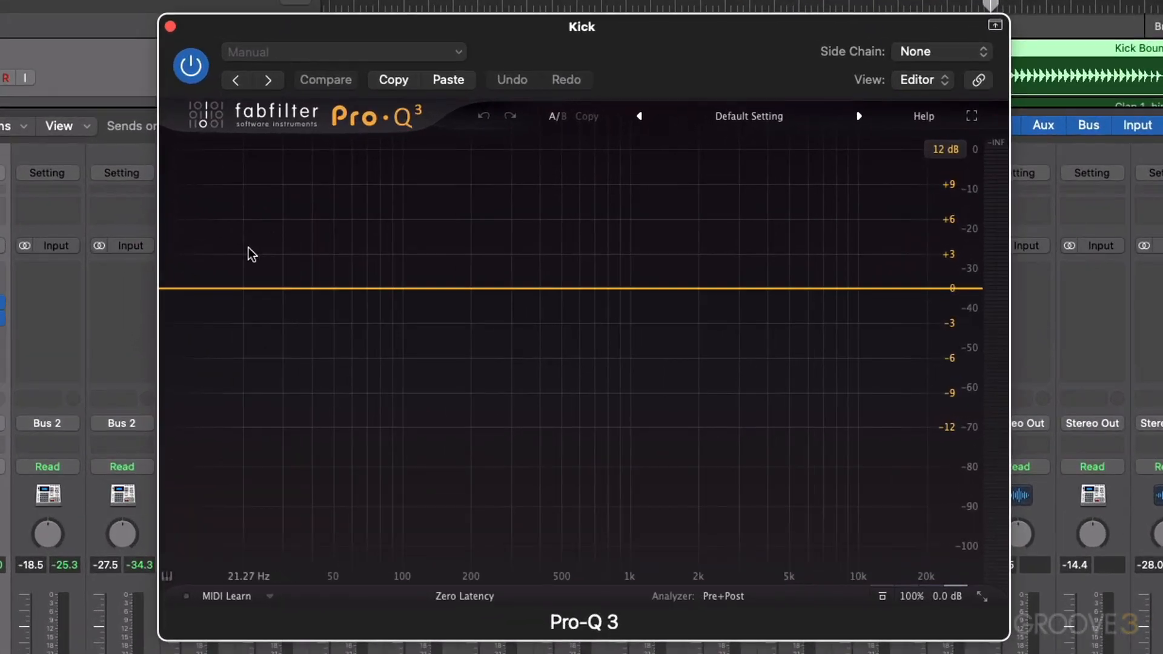
# Step: Add a low cut band at about 13.7 Hz with a 30 dB/oct slope to the kick's equalizer
pyautogui.click(174, 289)
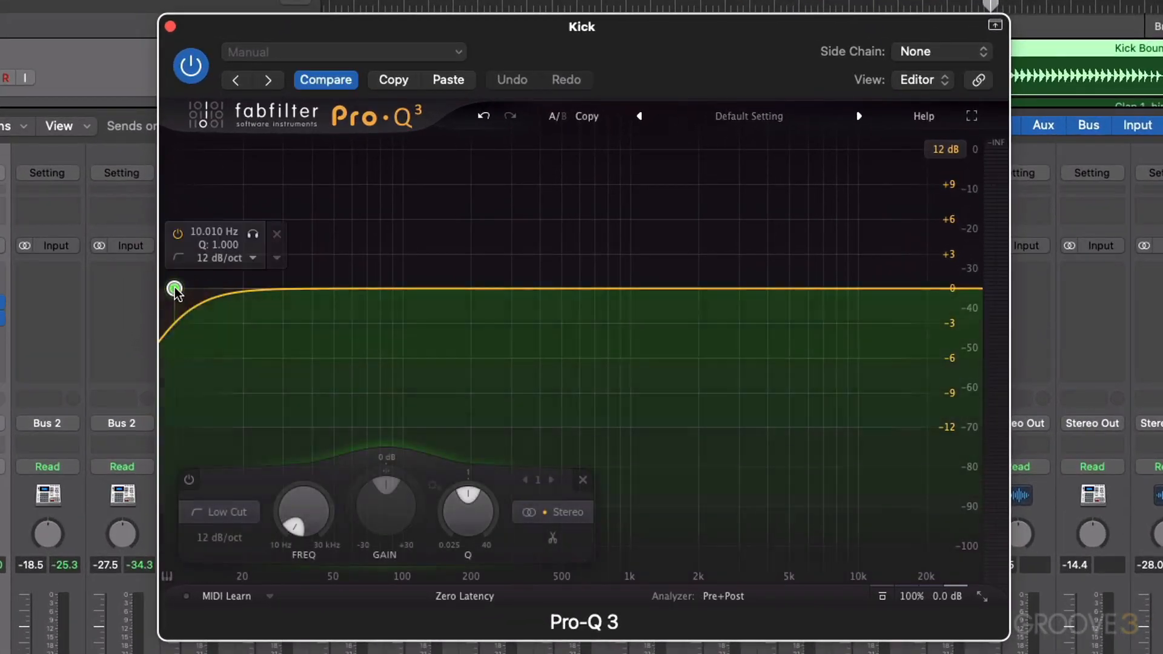
pyautogui.moveTo(174, 289); pyautogui.dragTo(195, 289)
pyautogui.click(220, 537)
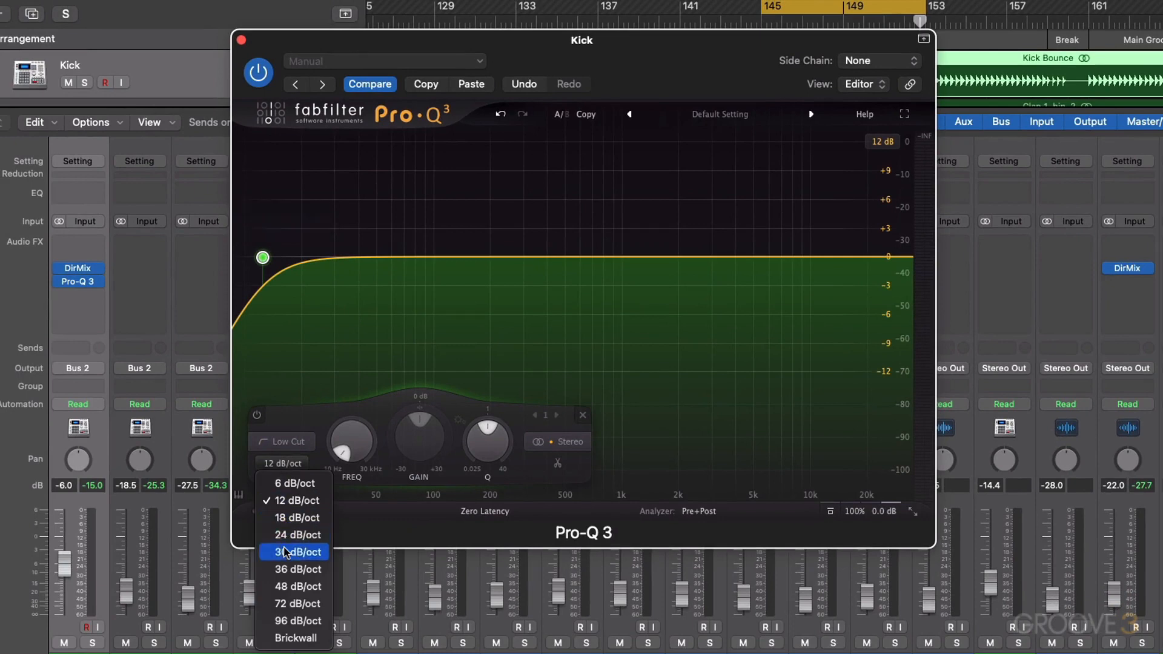
pyautogui.click(285, 551)
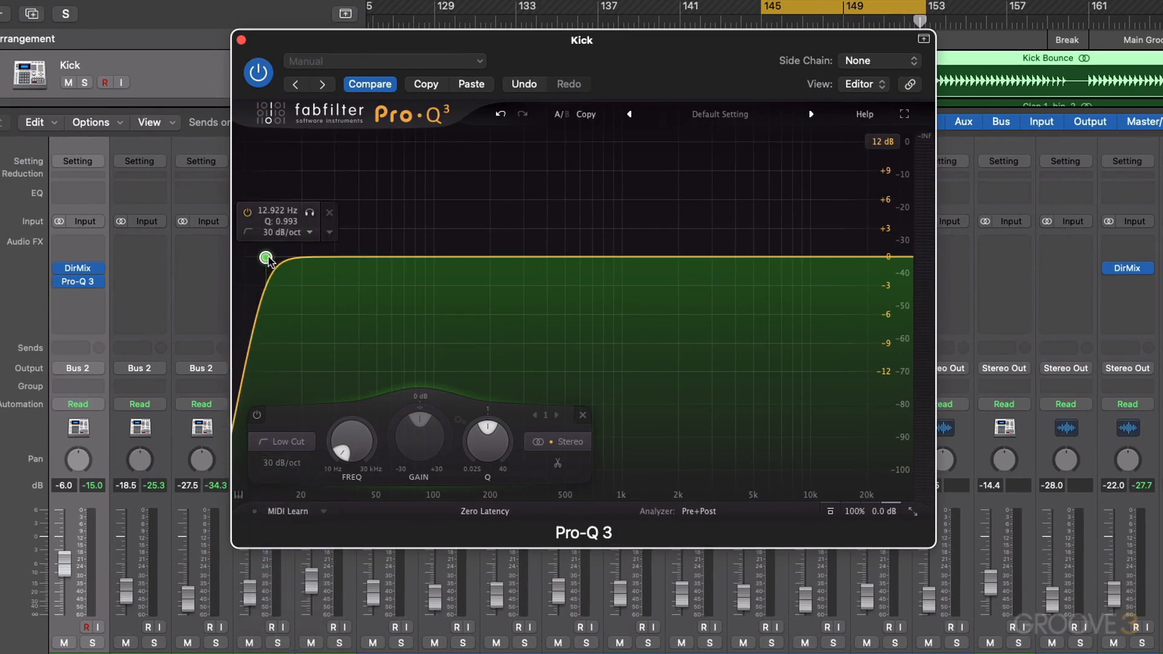
pyautogui.moveTo(268, 260); pyautogui.dragTo(274, 261)
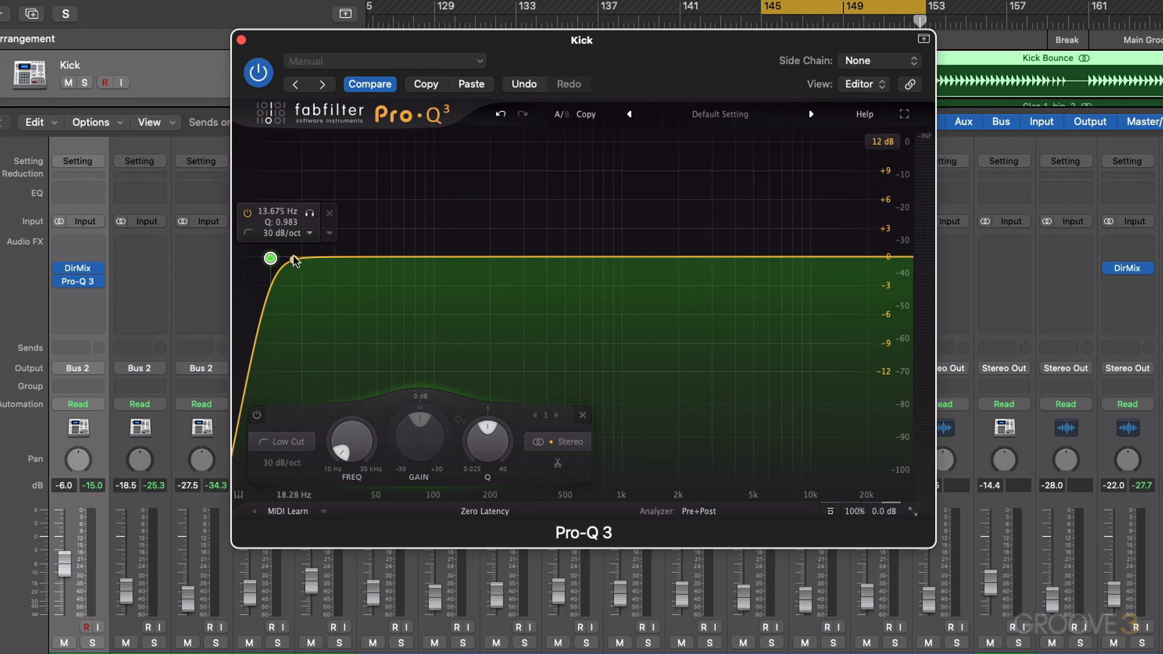
# Step: Audition the kick's spectrum during playback and fine-tune the low cut frequency to about 14 Hz
pyautogui.press('space')
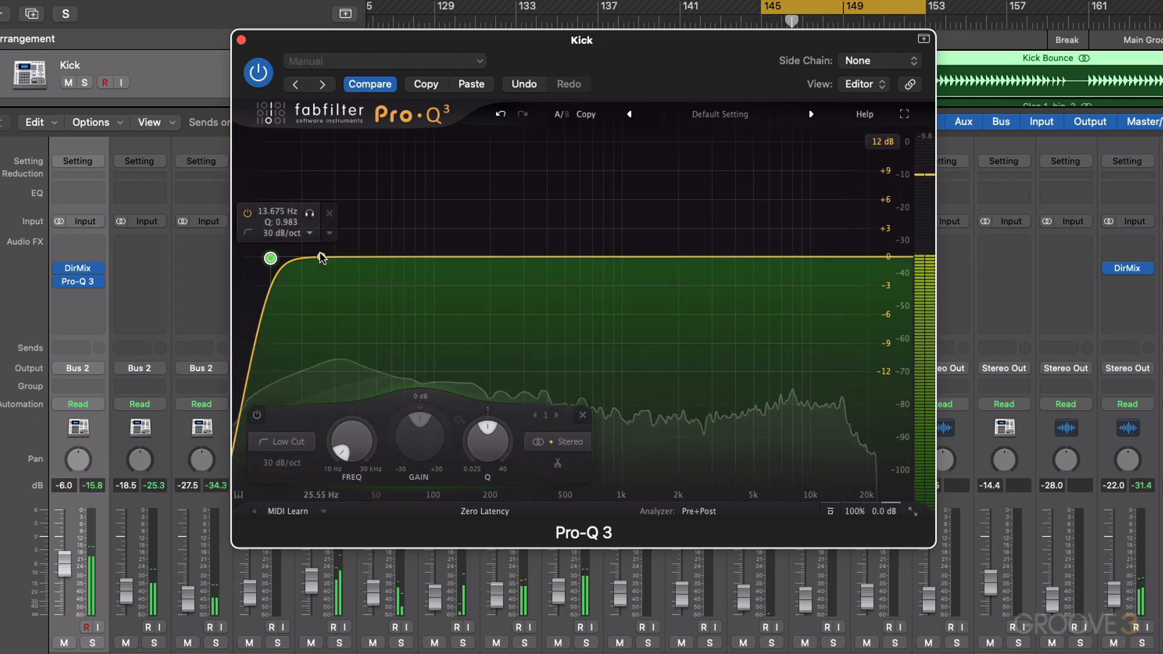
pyautogui.press('space')
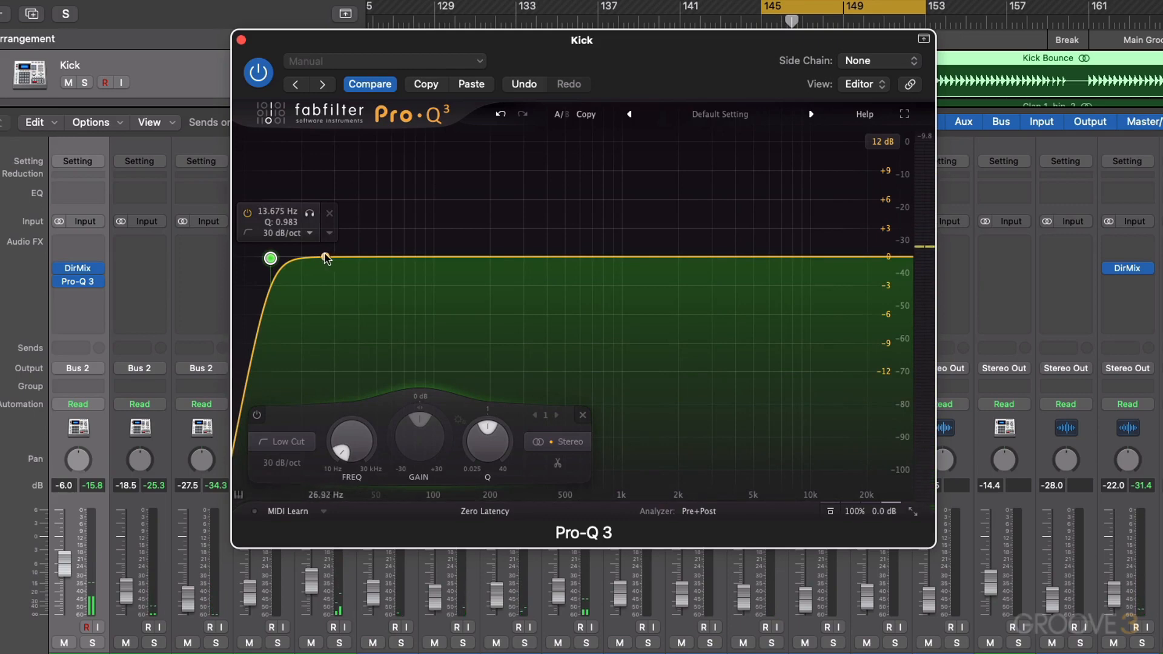
pyautogui.press('space')
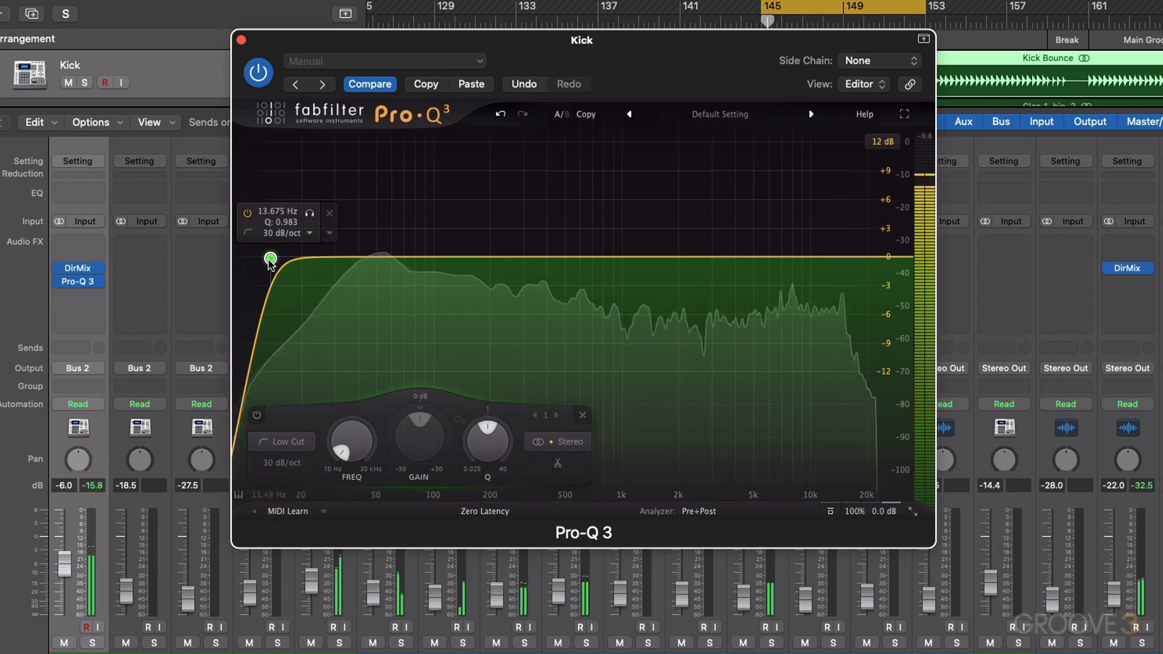
pyautogui.press('space')
pyautogui.moveTo(269, 261); pyautogui.dragTo(270, 261)
pyautogui.press('space')
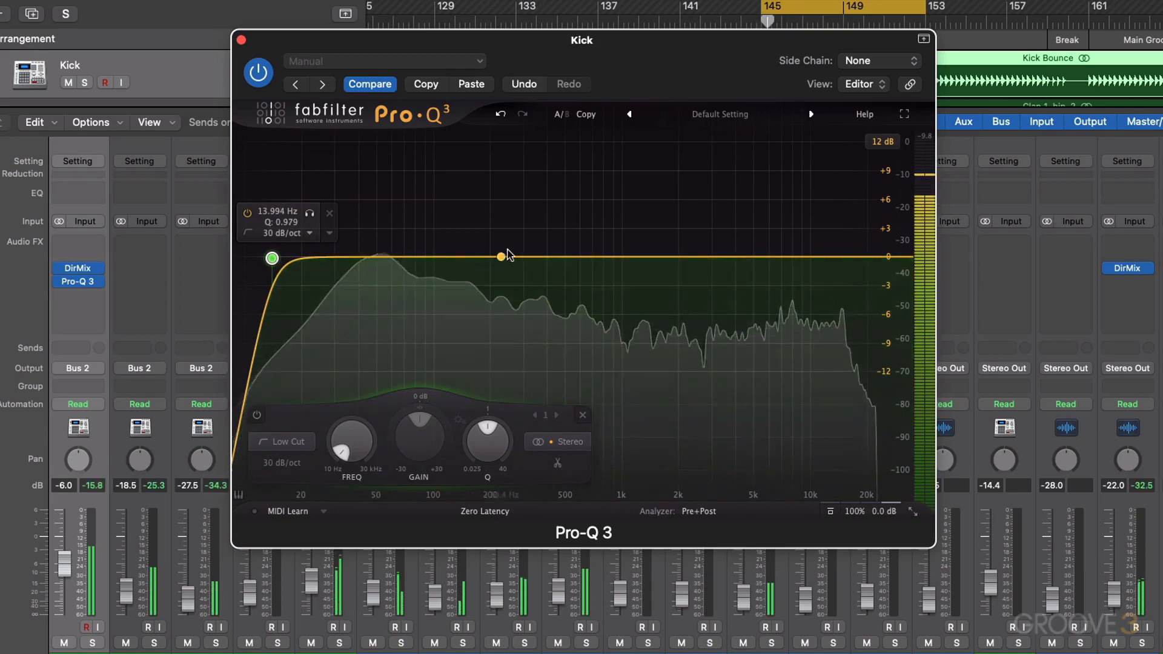
pyautogui.press('space')
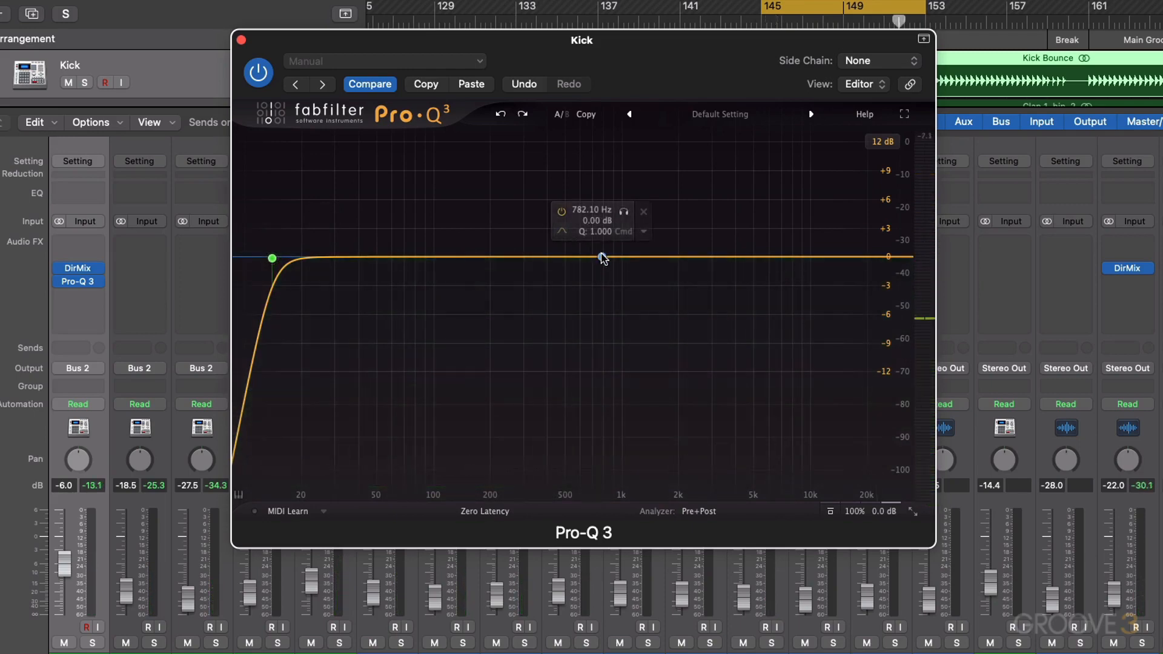
# Step: Add a narrowed bell cut of about 3.9 dB near 356 Hz and a bell boost of about 3.2 dB near 1284 Hz
pyautogui.moveTo(603, 258); pyautogui.dragTo(514, 185)
pyautogui.press('space')
pyautogui.moveTo(512, 183); pyautogui.dragTo(533, 132)
pyautogui.moveTo(530, 206); pyautogui.dragTo(537, 268)
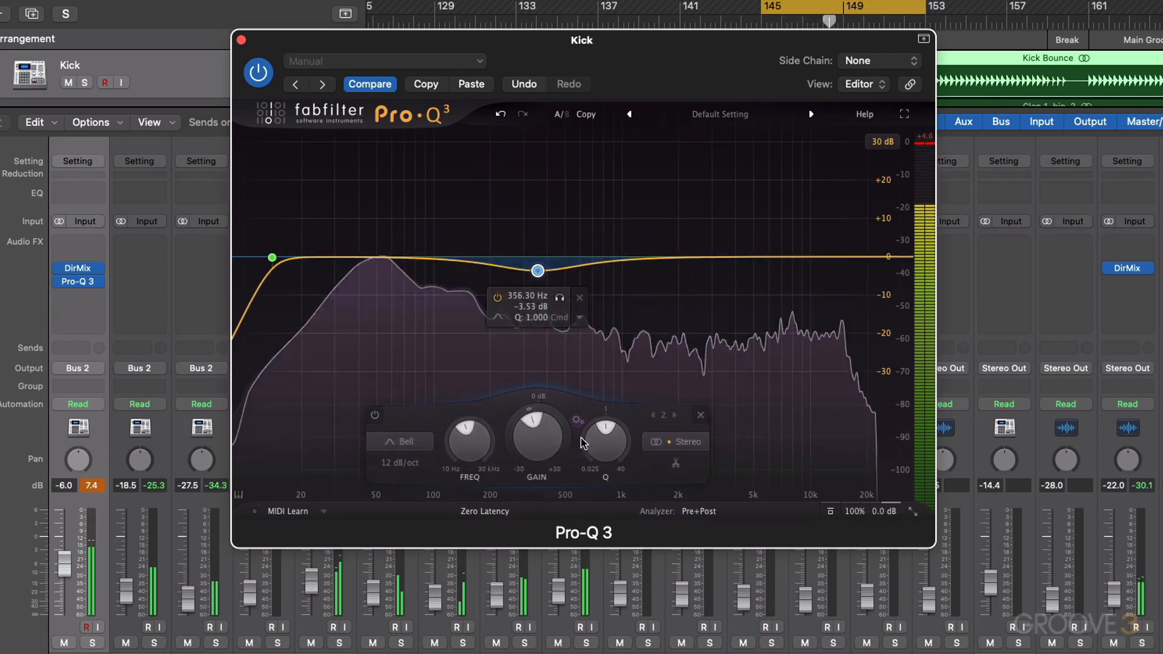
pyautogui.moveTo(598, 443); pyautogui.dragTo(599, 419)
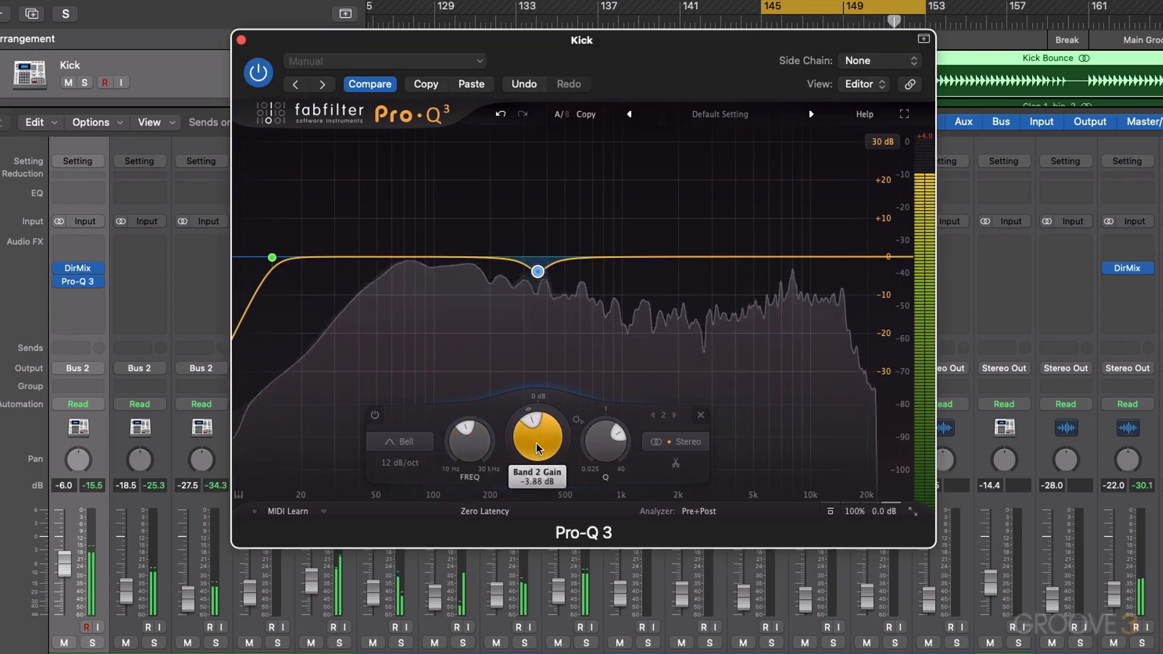
pyautogui.moveTo(710, 258); pyautogui.dragTo(644, 244)
pyautogui.press('space')
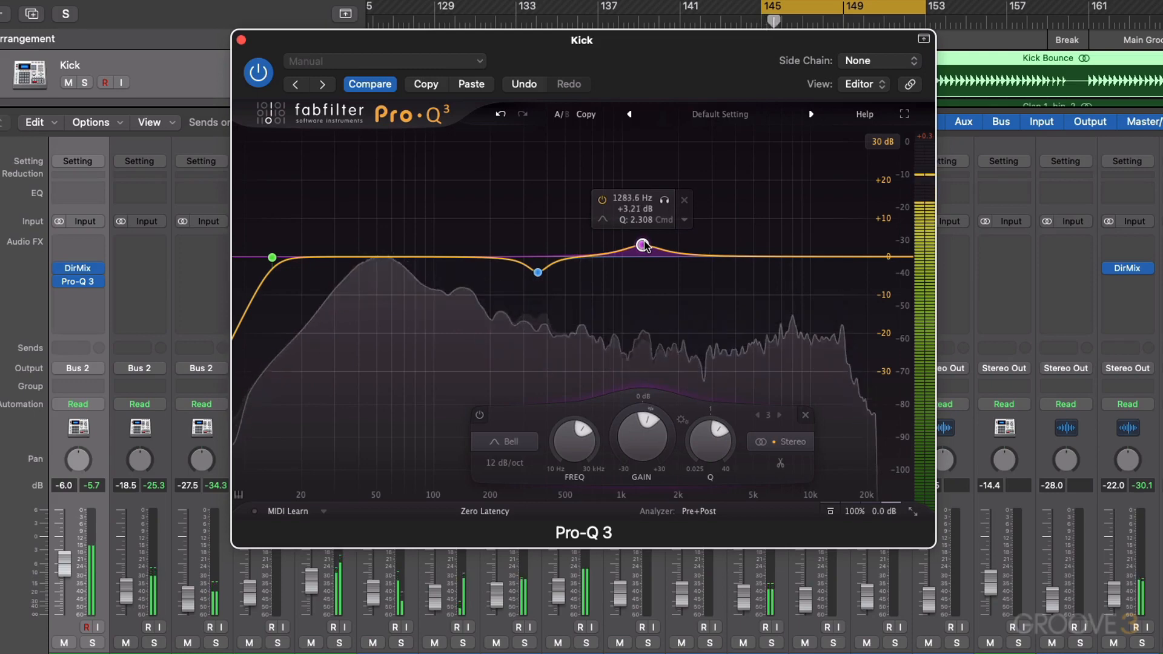
# Step: Add a high cut band with a 30 dB/oct slope and lower its frequency to about 10.3 kHz during playback
pyautogui.click(889, 258)
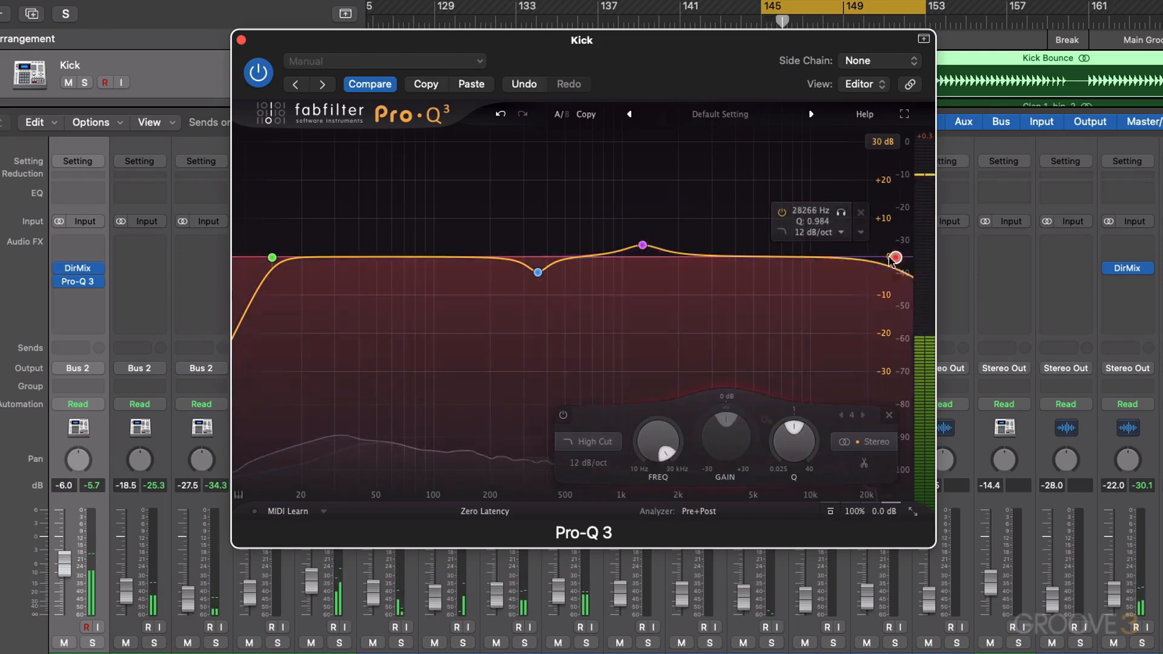
pyautogui.click(574, 465)
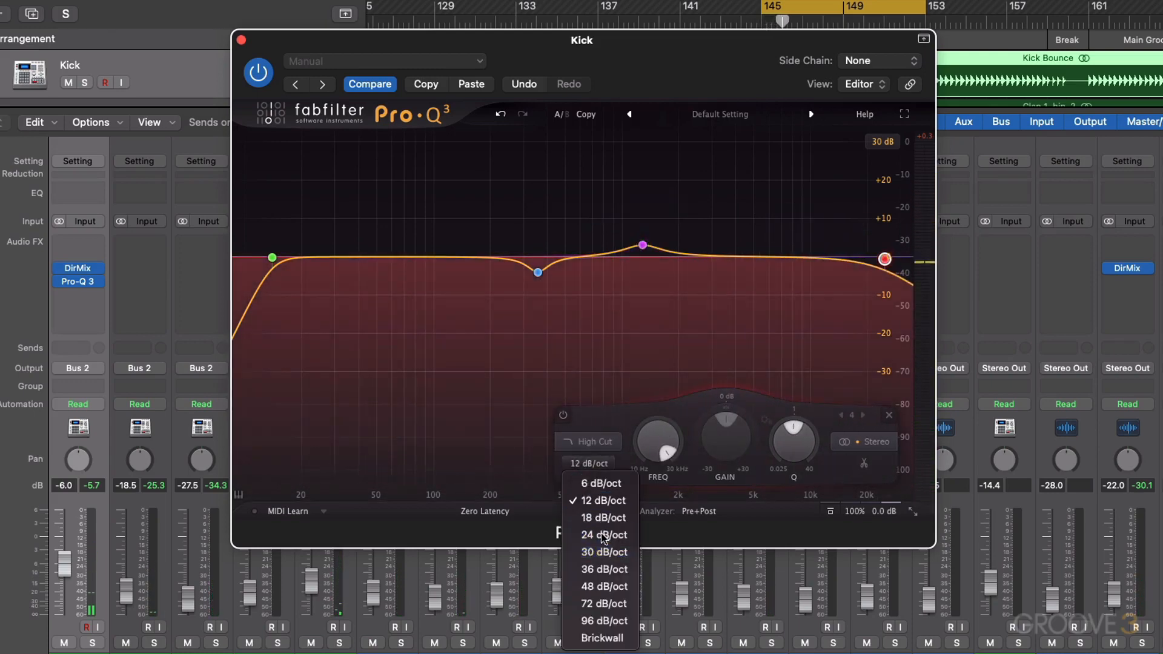
pyautogui.click(604, 552)
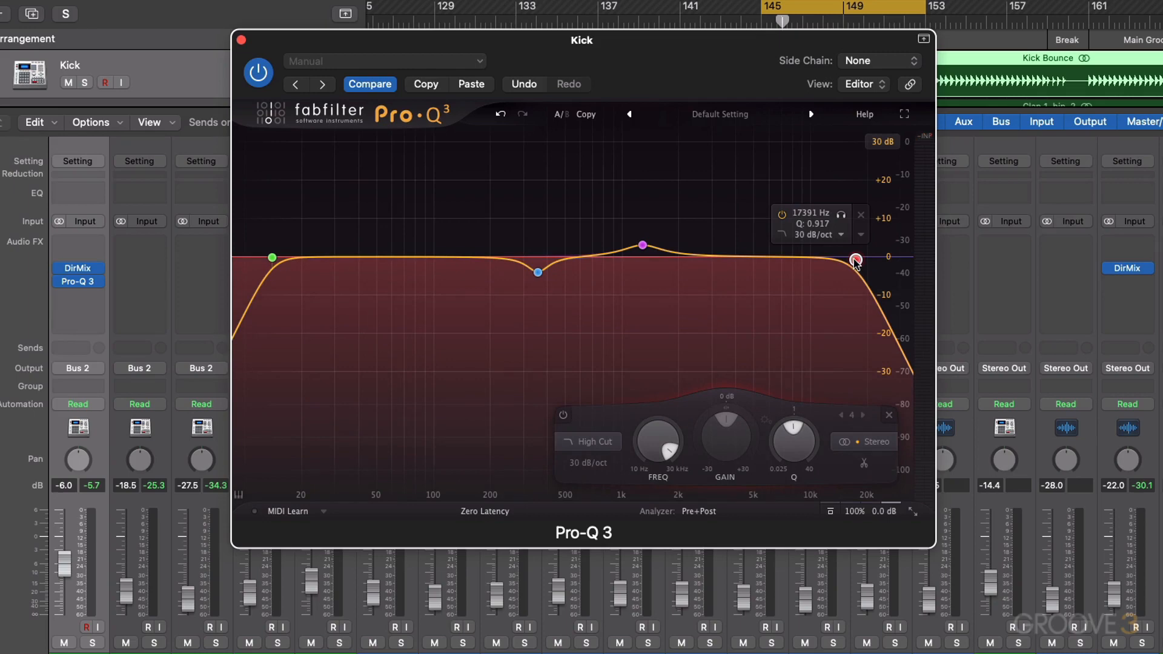
pyautogui.press('space')
pyautogui.moveTo(855, 259); pyautogui.dragTo(809, 264)
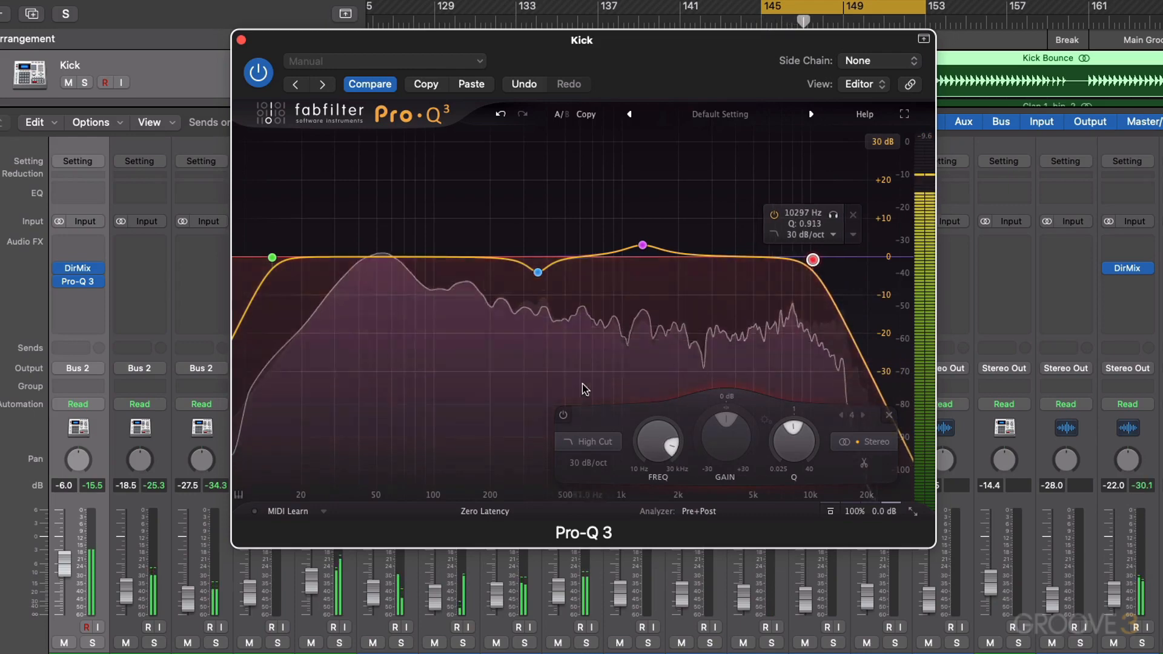
# Step: Compare the kick with the high cut band off and on, and raise its frequency to about 13 kHz
pyautogui.click(562, 415)
pyautogui.click(563, 415)
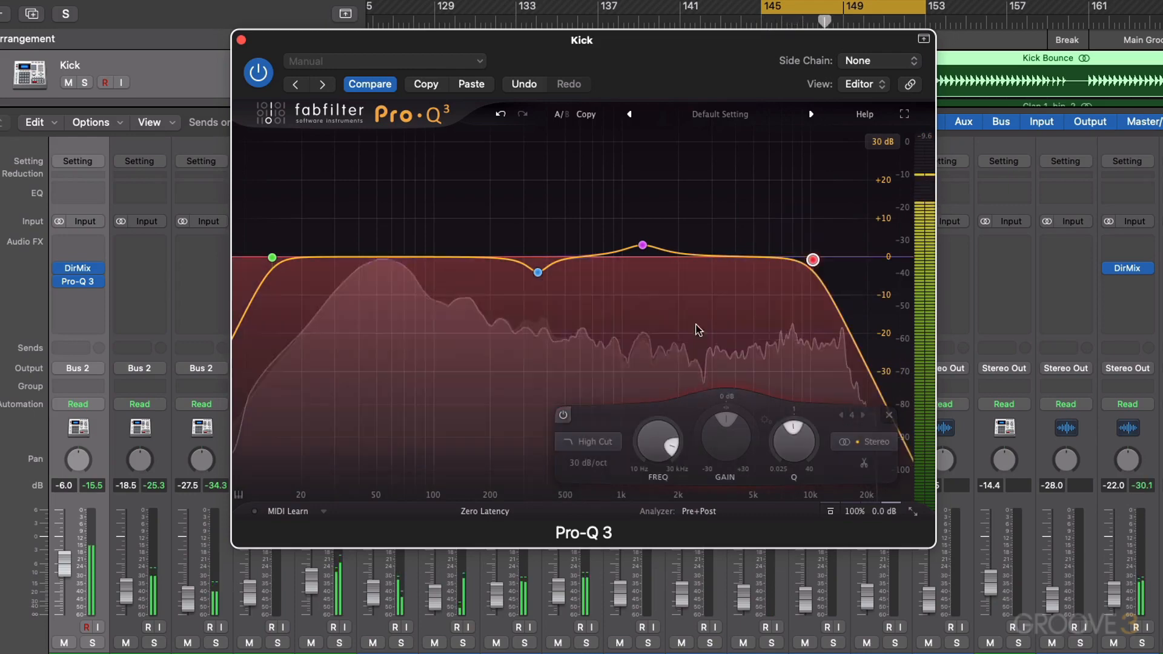
pyautogui.moveTo(813, 259); pyautogui.dragTo(825, 260)
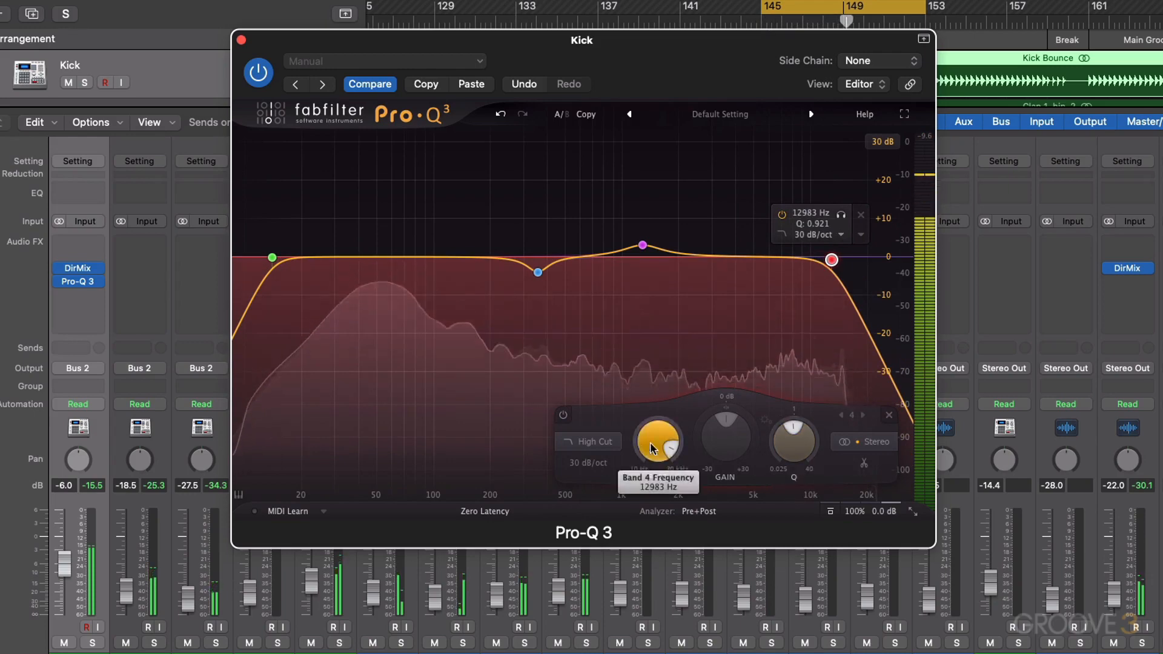
# Step: Steepen the kick's high cut to 48 dB/oct, raise its Q slightly, and move its frequency higher
pyautogui.click(587, 462)
pyautogui.click(606, 585)
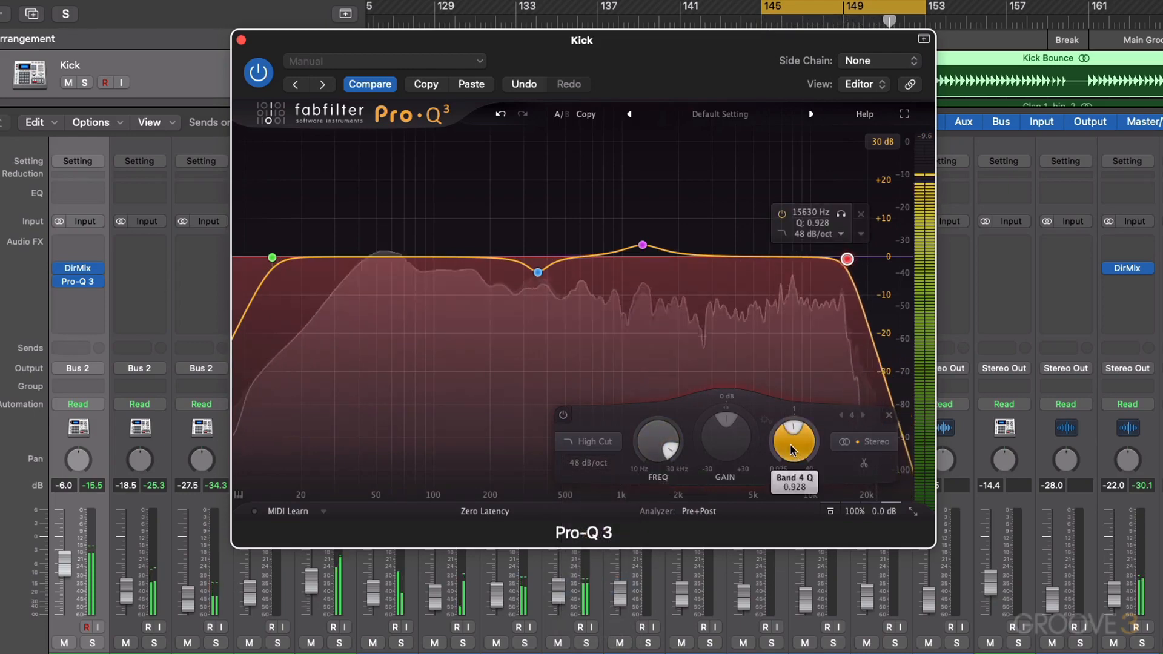
pyautogui.moveTo(793, 447); pyautogui.dragTo(794, 426)
pyautogui.moveTo(848, 254); pyautogui.dragTo(853, 250)
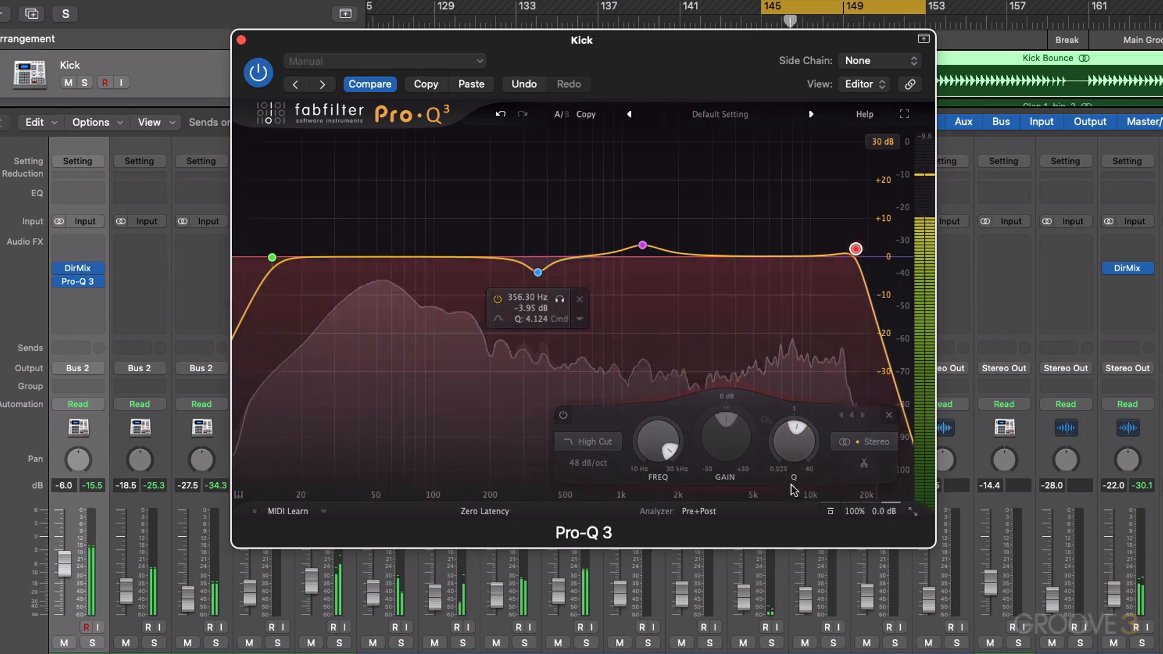
# Step: Compare the kick with the whole equalizer bypassed and active during playback, and close its plug-in window
pyautogui.click(831, 511)
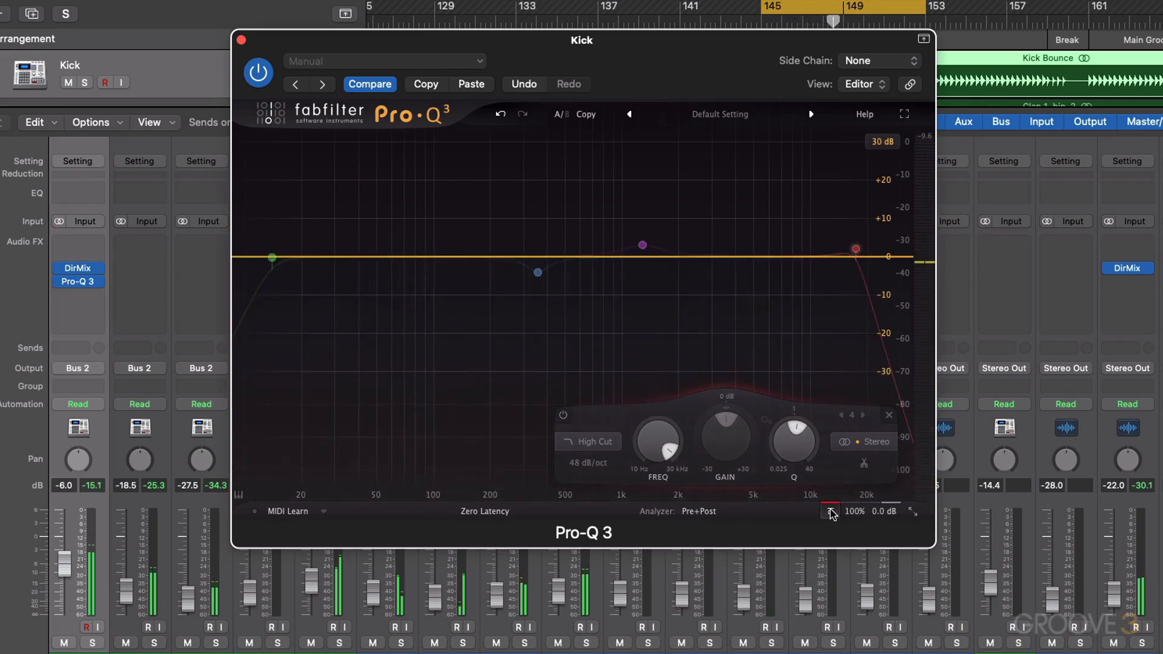
pyautogui.click(830, 512)
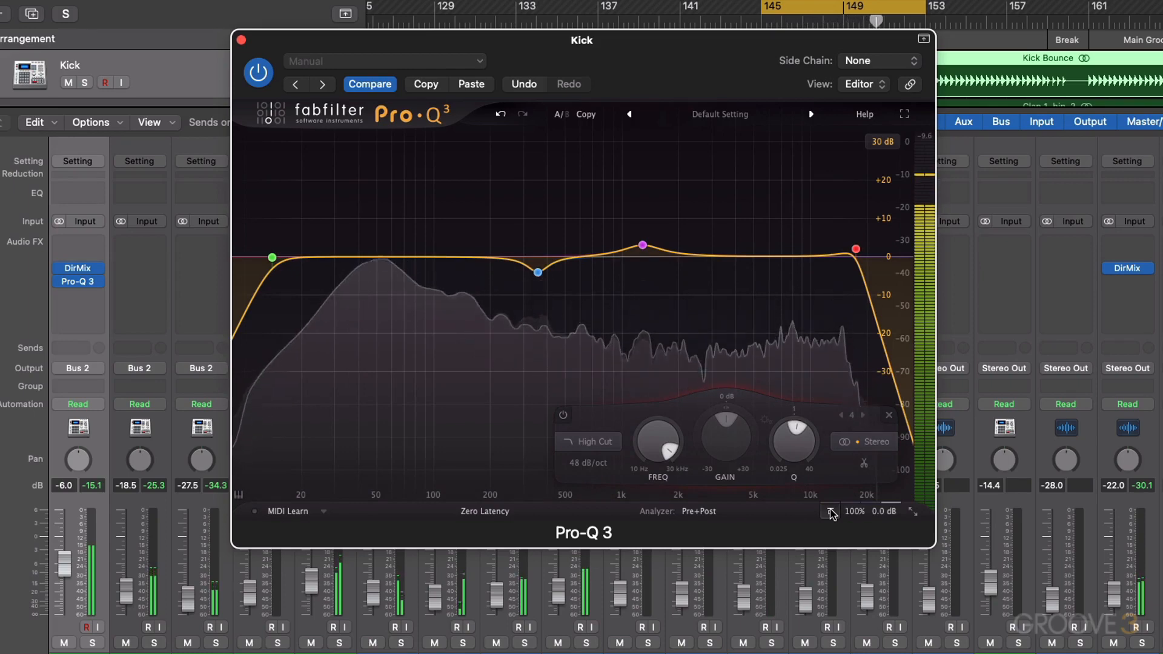
pyautogui.click(831, 511)
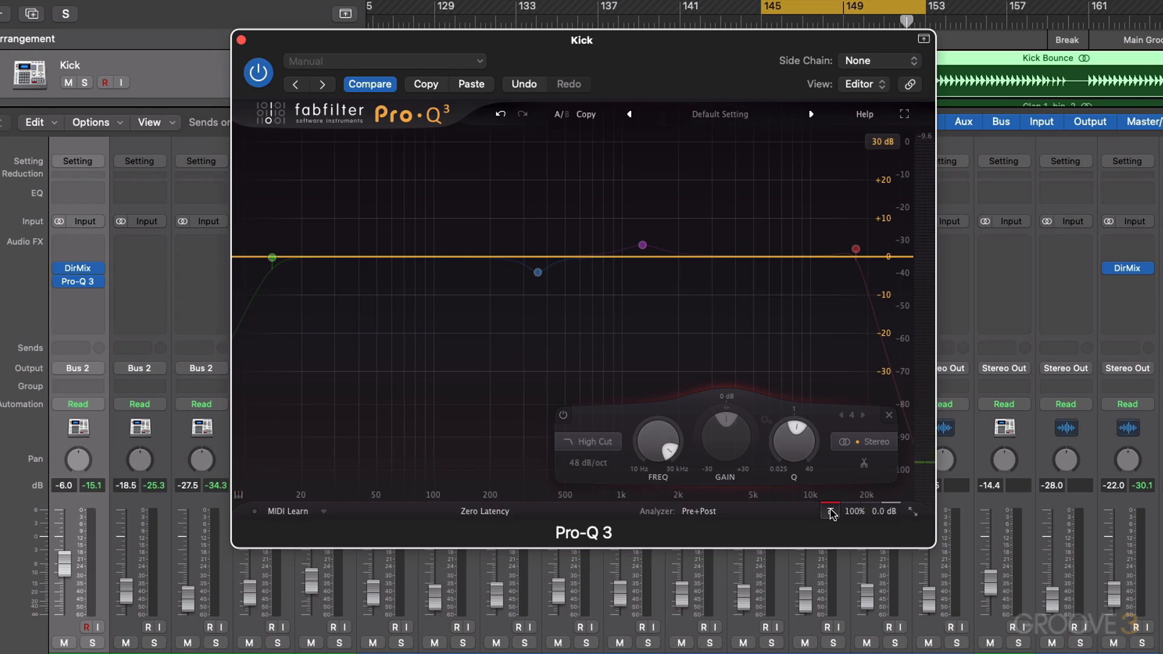
pyautogui.moveTo(293, 267)
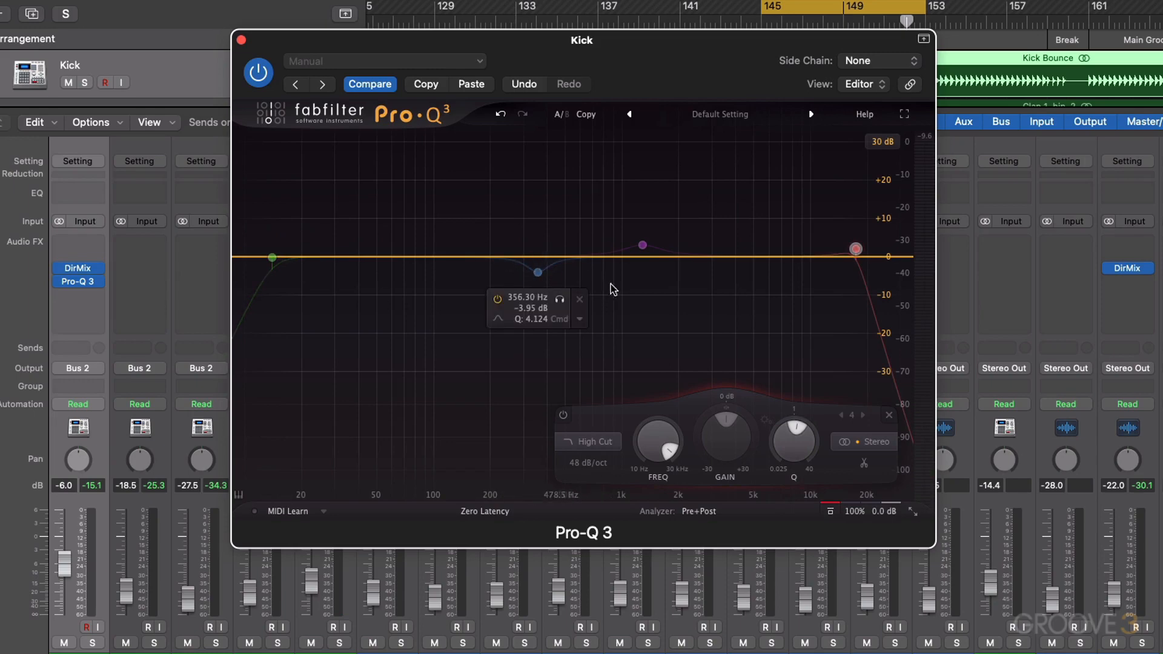
pyautogui.moveTo(647, 248)
pyautogui.click(830, 510)
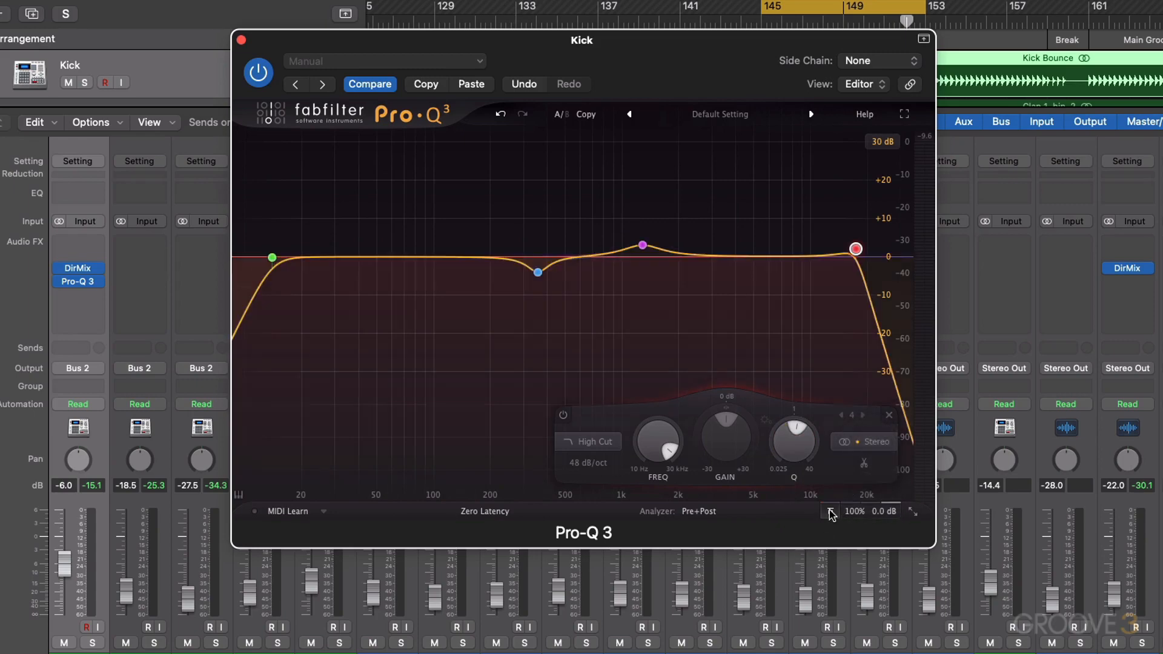
pyautogui.press('space')
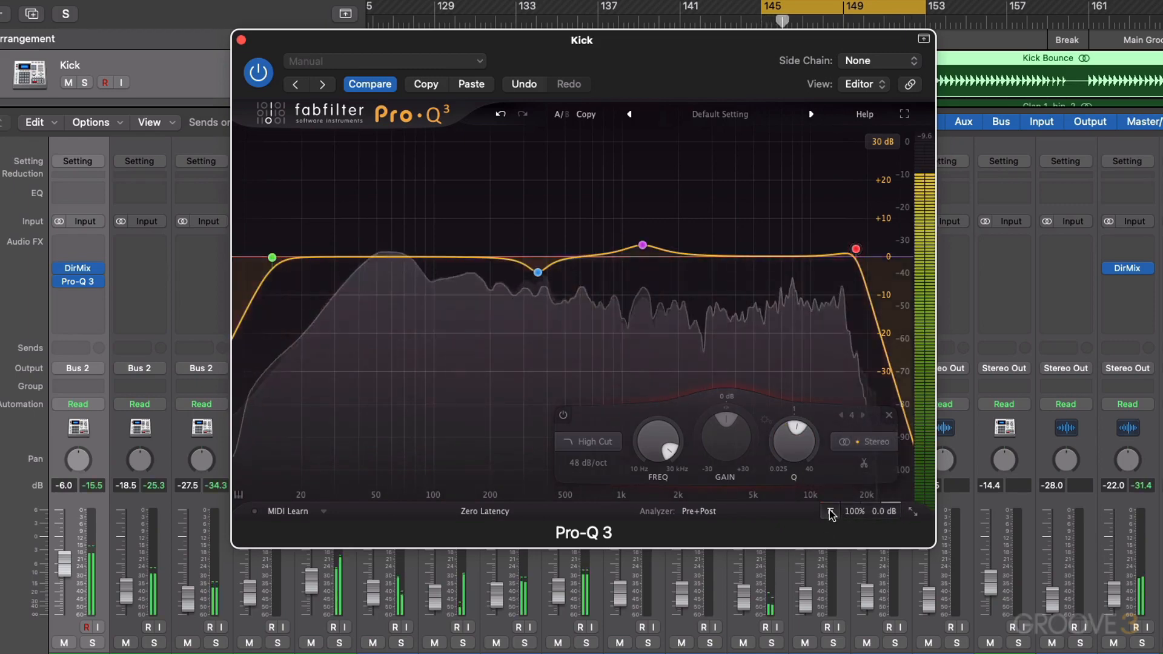
pyautogui.click(831, 511)
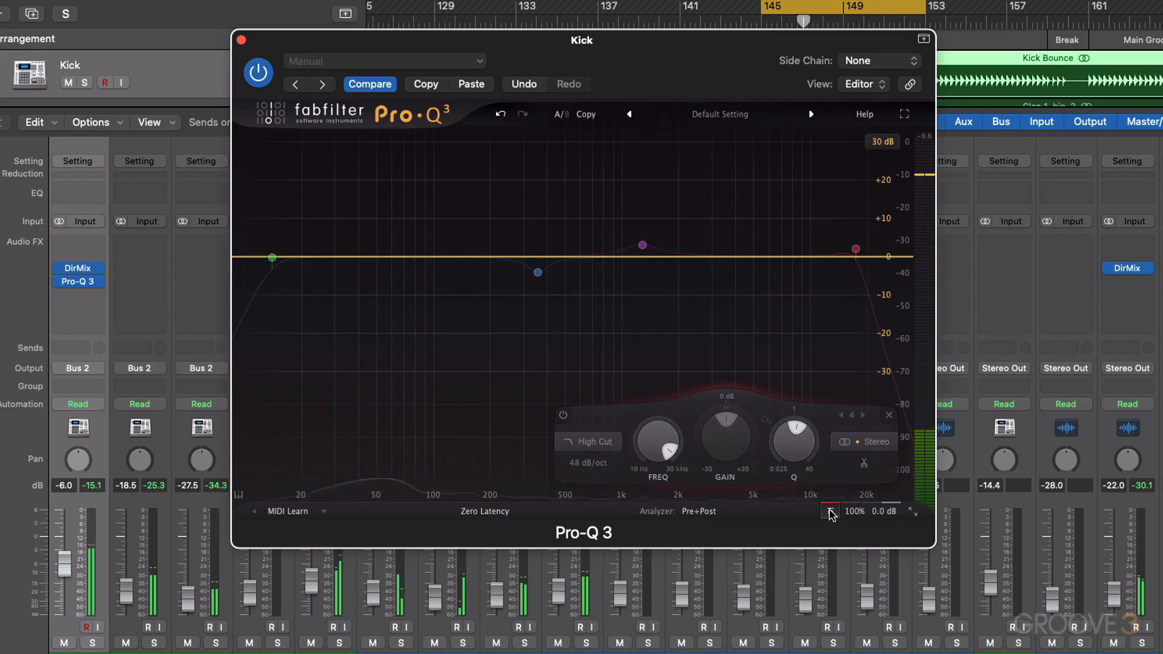
pyautogui.click(830, 512)
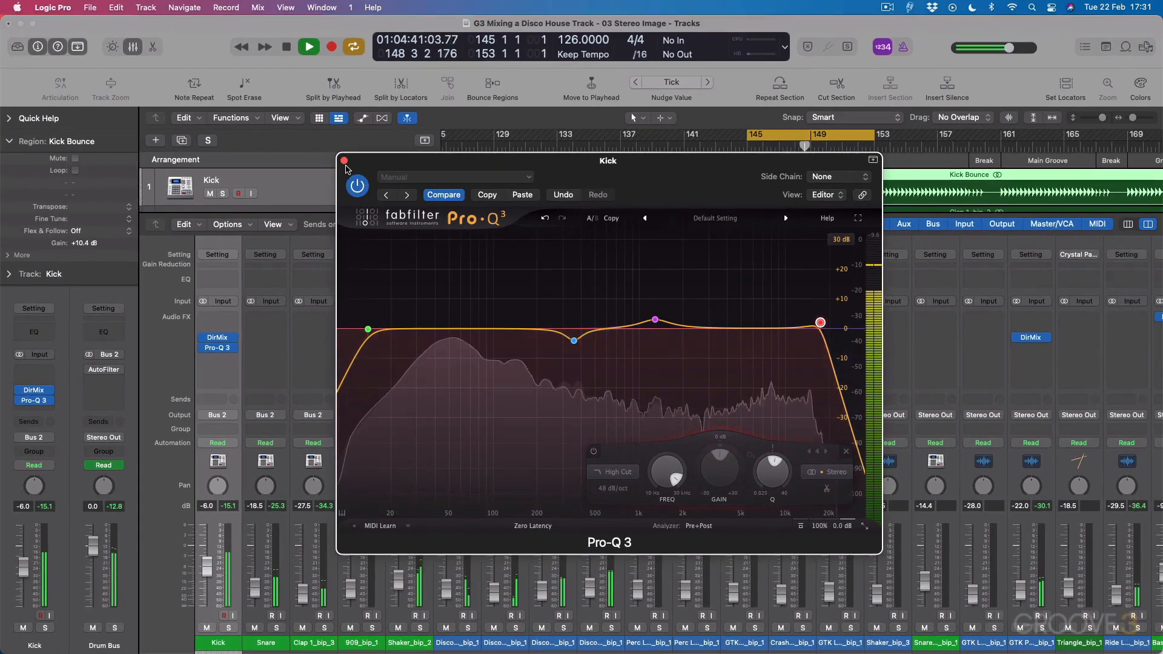
pyautogui.press('space')
pyautogui.click(344, 161)
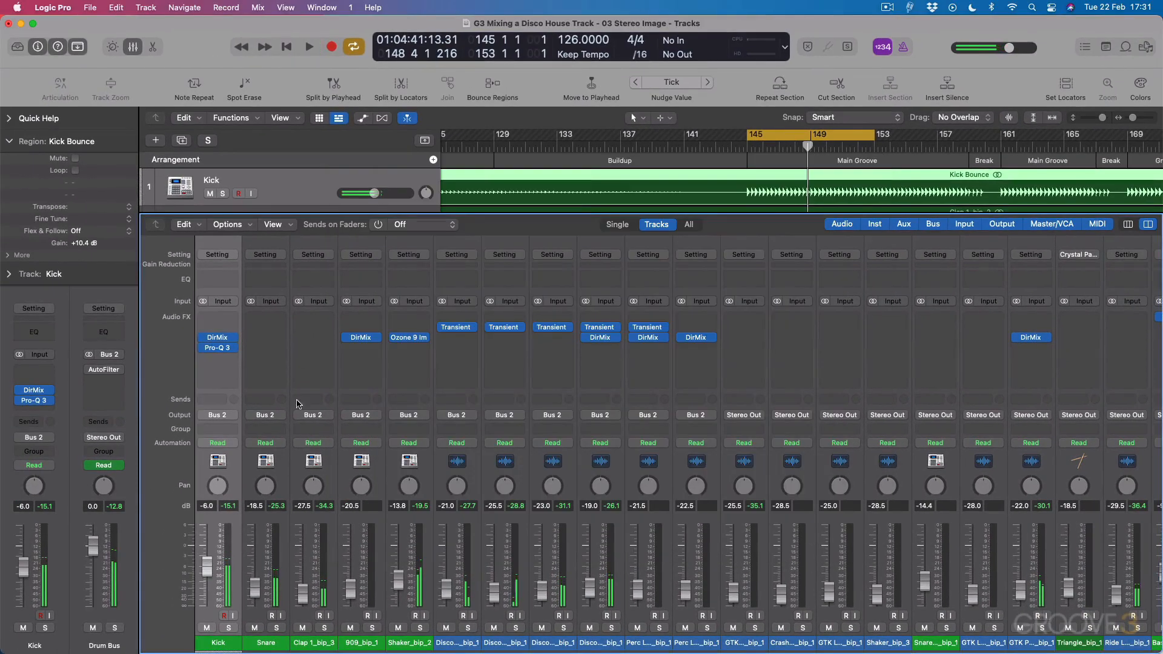
# Step: Insert a stereo Pro-Q 3 on the Snare channel and start playback to show its spectrum
pyautogui.click(252, 349)
pyautogui.moveTo(328, 383)
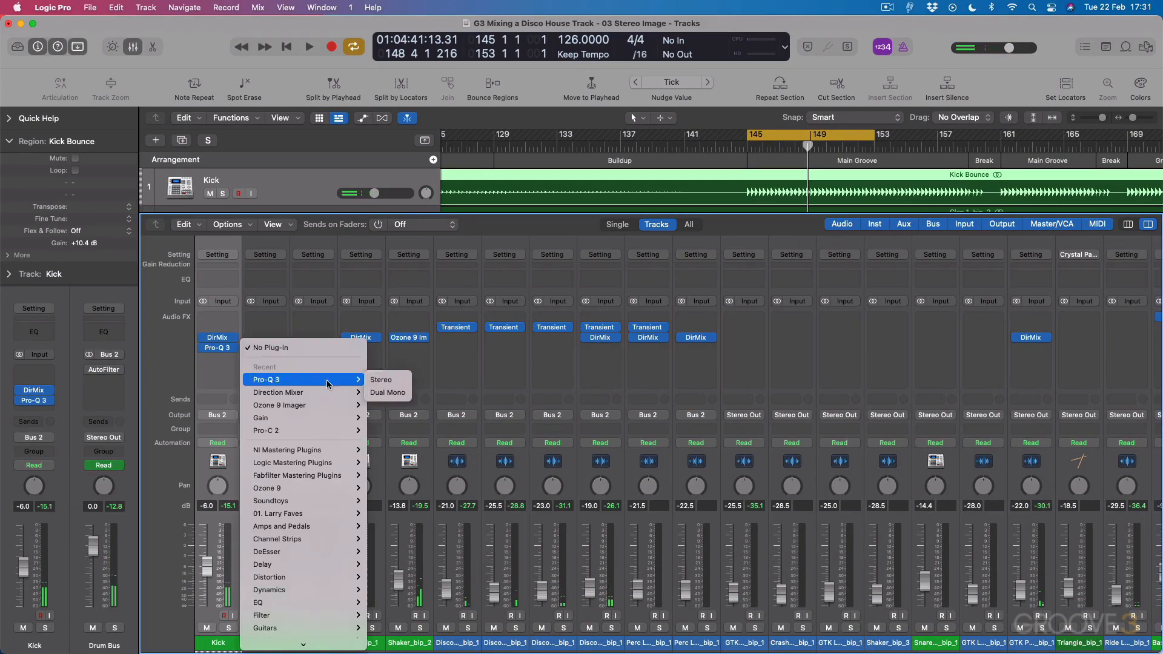
pyautogui.click(381, 379)
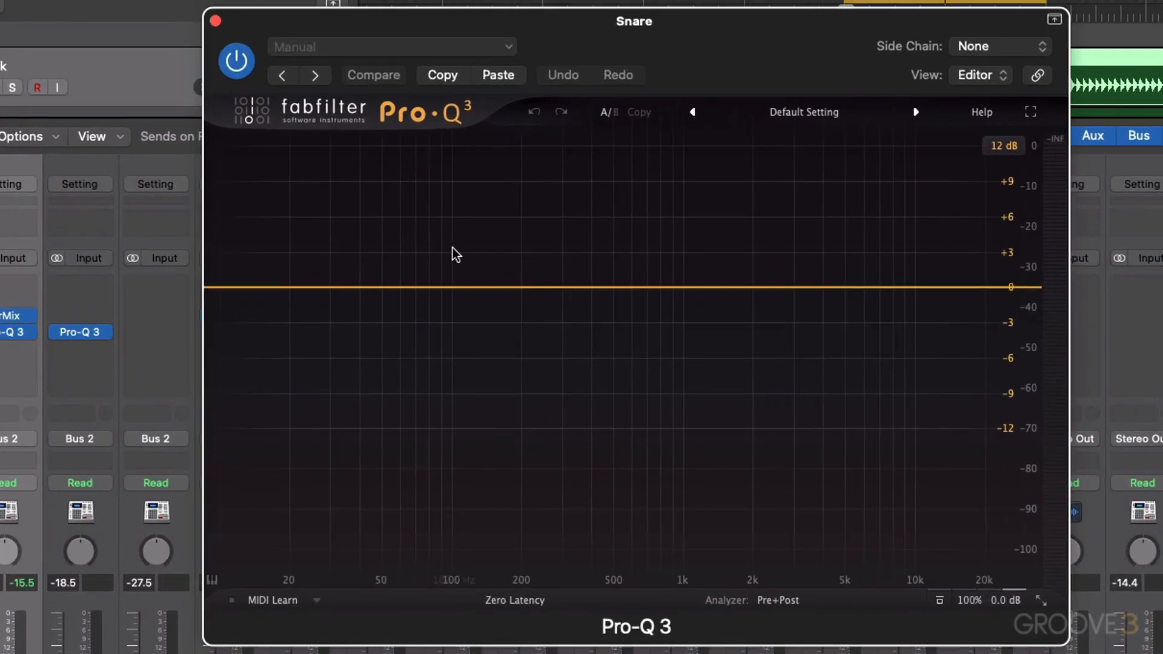
pyautogui.press('space')
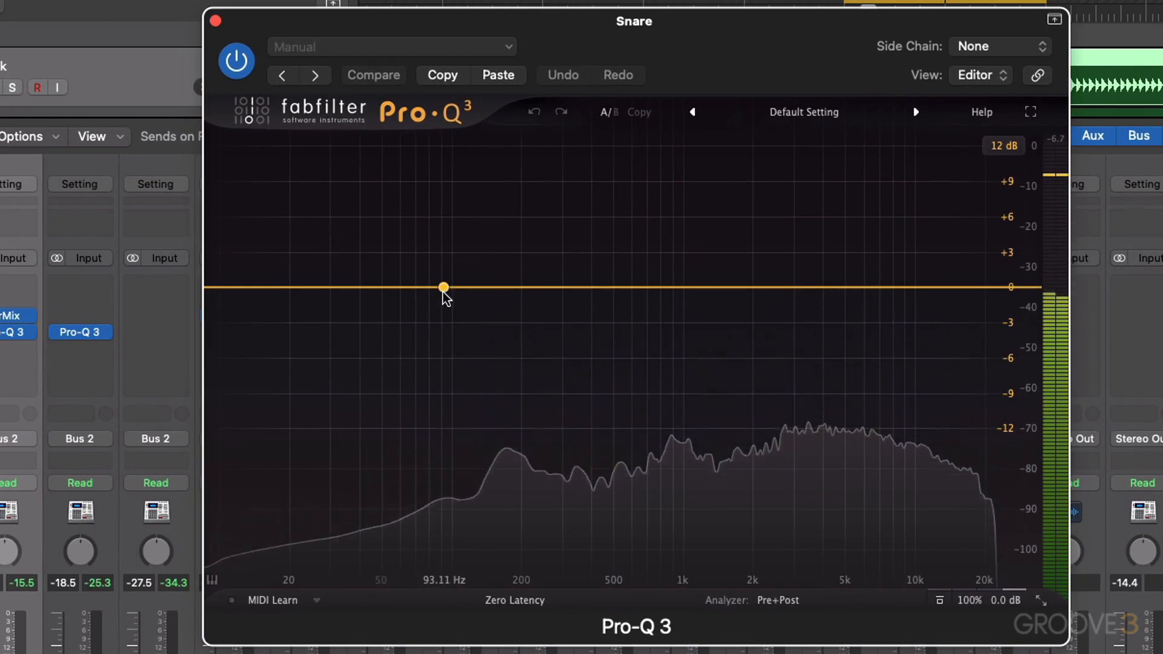
# Step: Add a bell cut of about 6.5 dB near 20 Hz and a low shelf cut of about 10 dB near 27 Hz
pyautogui.moveTo(446, 297); pyautogui.dragTo(313, 363)
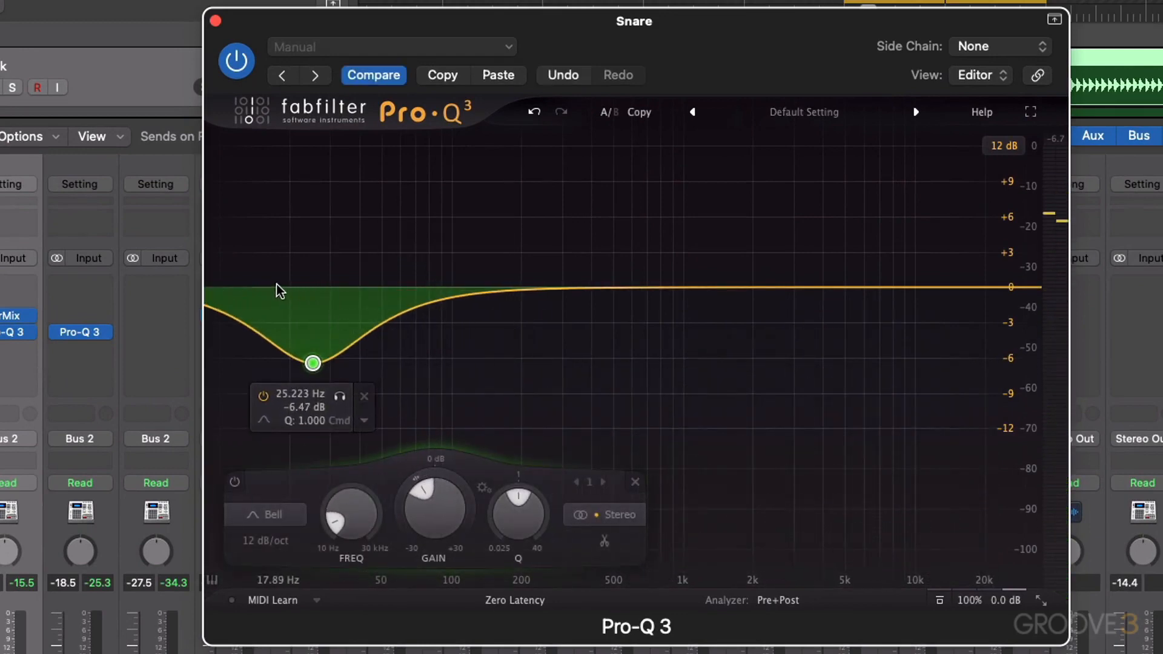
pyautogui.moveTo(278, 291); pyautogui.dragTo(296, 288)
pyautogui.click(266, 515)
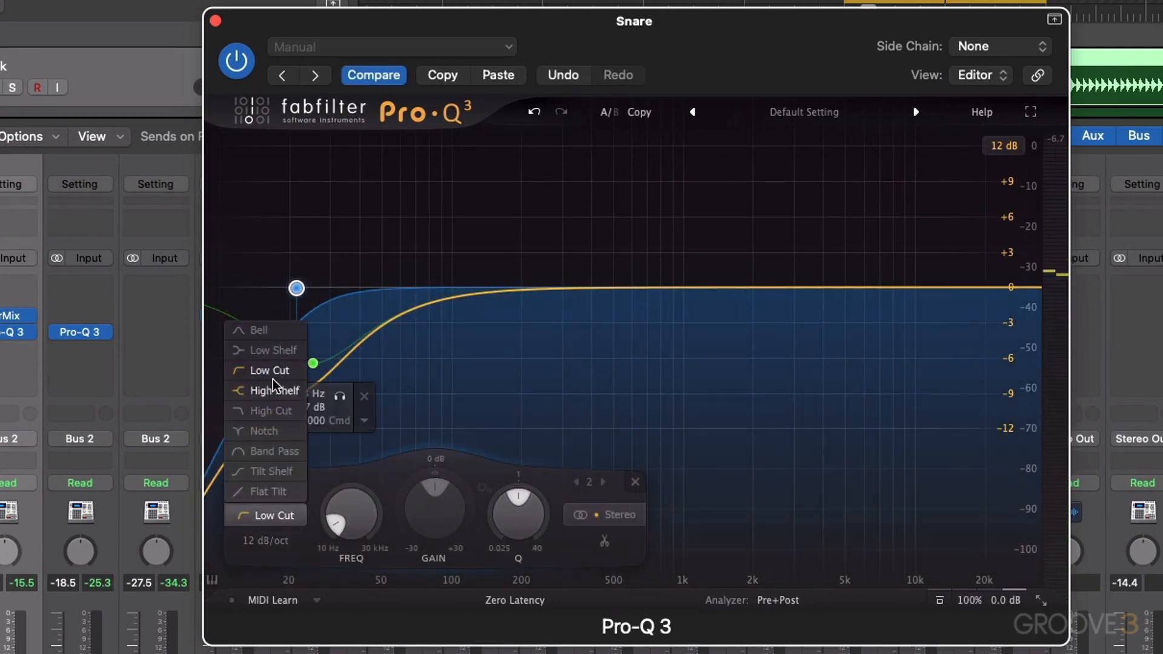
pyautogui.click(270, 350)
pyautogui.moveTo(297, 290); pyautogui.dragTo(294, 366)
pyautogui.moveTo(356, 347); pyautogui.dragTo(321, 347)
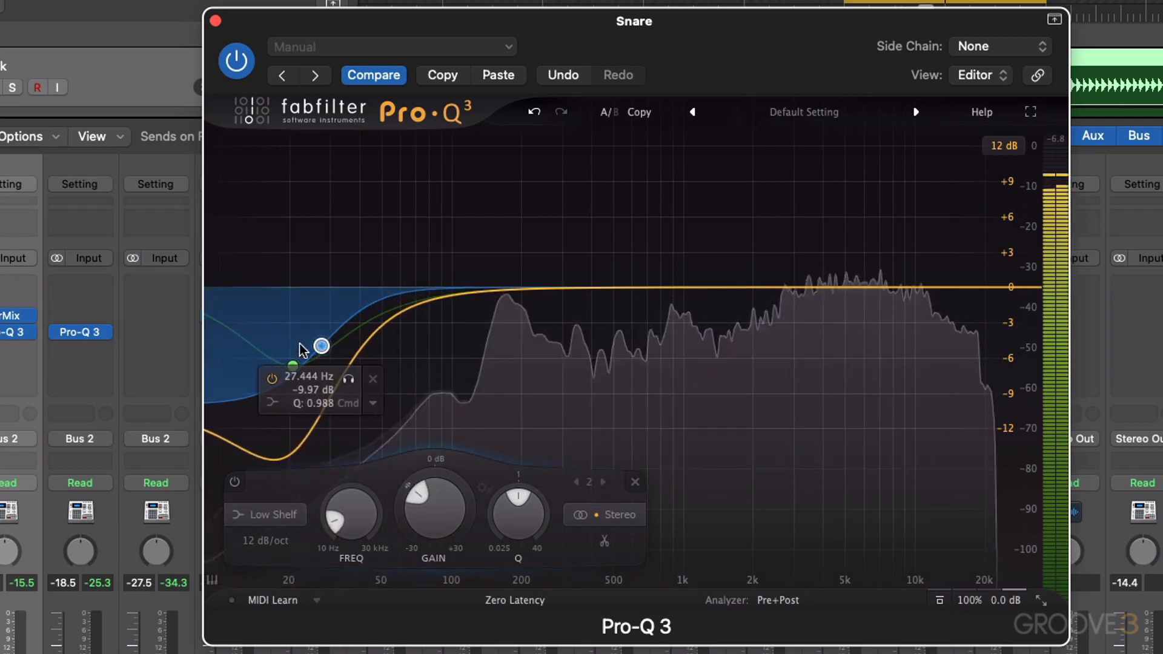
# Step: Add a bell boost of about 1 dB near 170 Hz with a Q of about 1.69
pyautogui.moveTo(569, 290); pyautogui.dragTo(507, 257)
pyautogui.moveTo(600, 531); pyautogui.dragTo(600, 516)
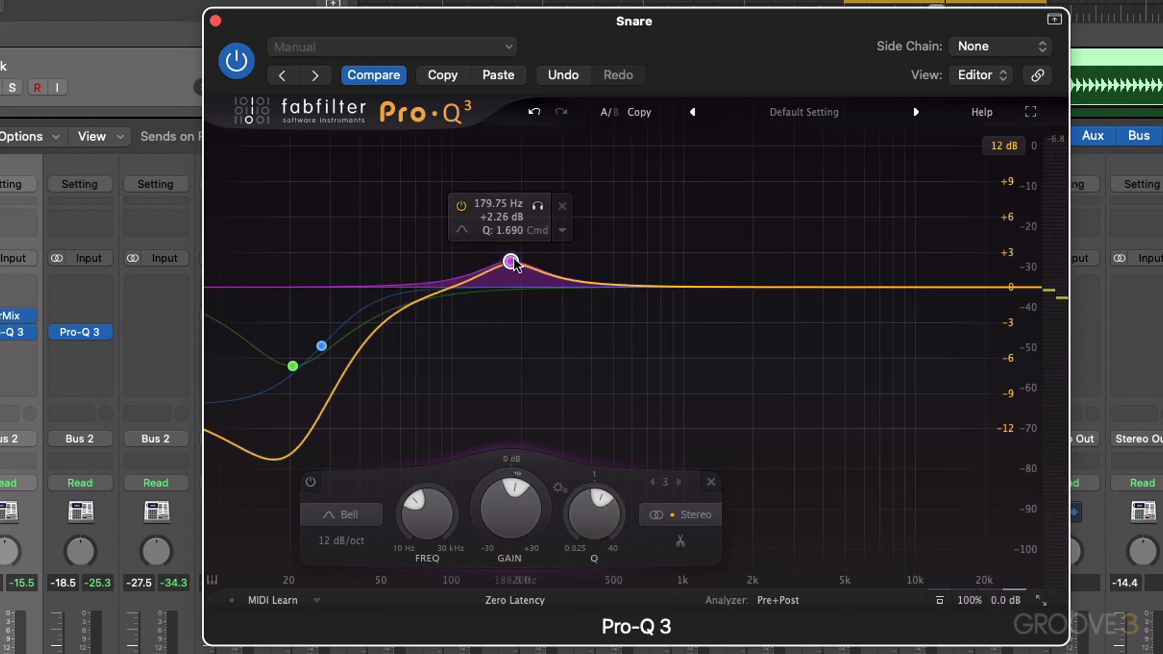
pyautogui.moveTo(512, 265); pyautogui.dragTo(507, 277)
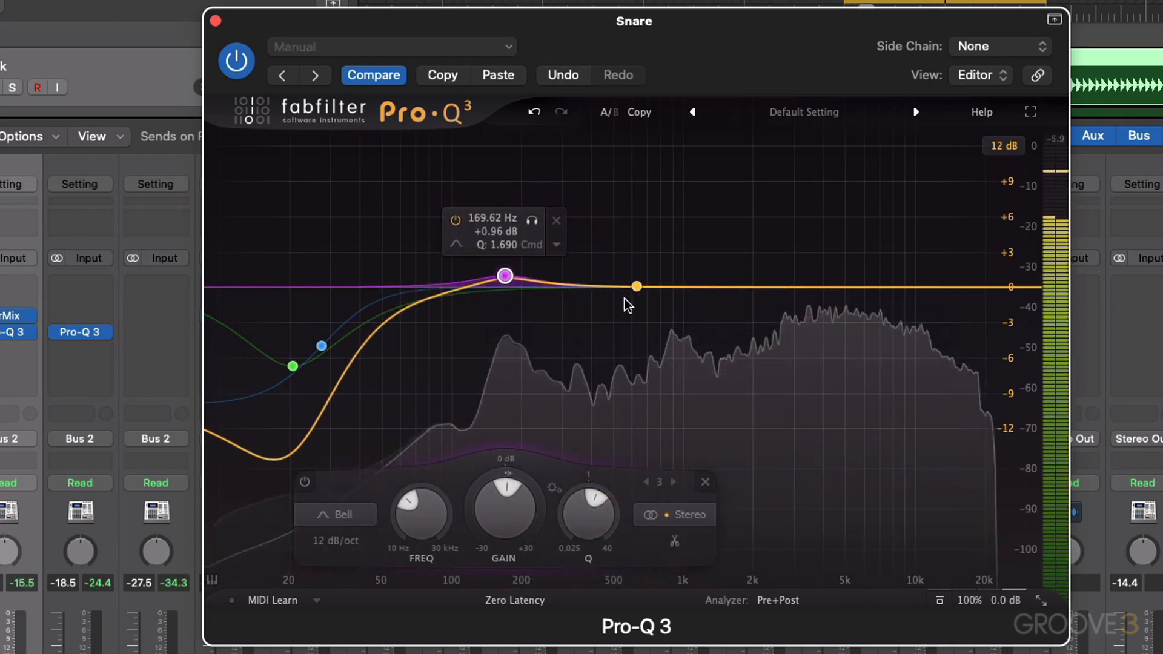
# Step: Add a bell band near 552 Hz, audition it boosted by about 12.4 dB, and turn it into a cut of about 4 dB
pyautogui.moveTo(703, 288); pyautogui.dragTo(624, 144)
pyautogui.moveTo(706, 511); pyautogui.dragTo(706, 507)
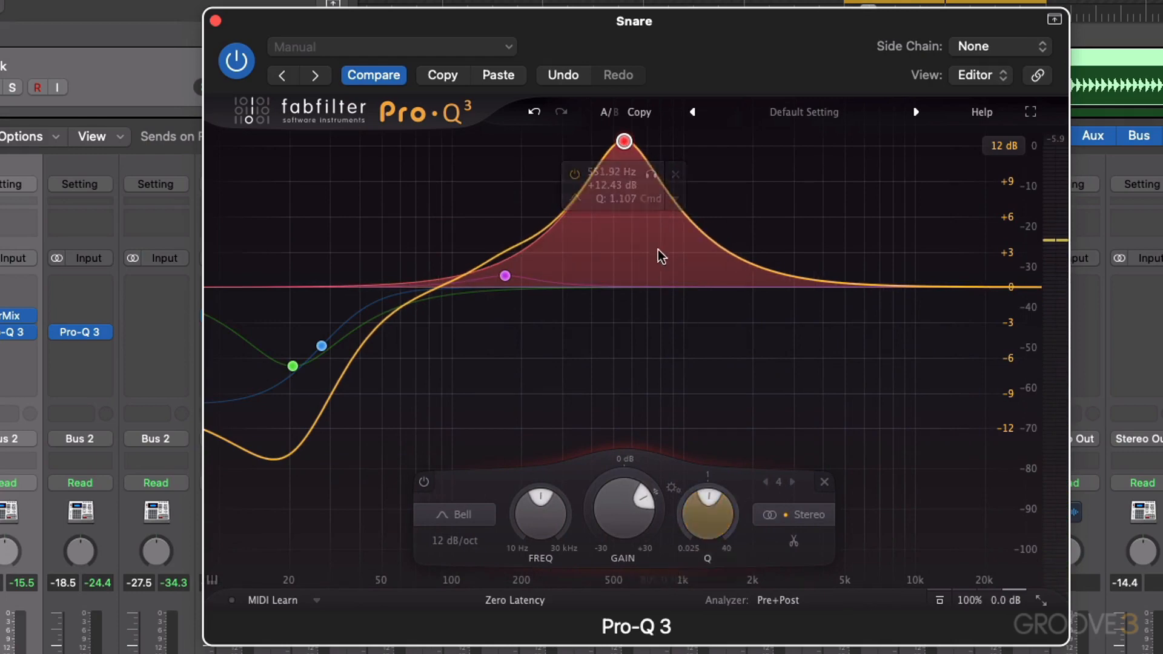
pyautogui.press('space')
pyautogui.moveTo(636, 158); pyautogui.dragTo(626, 313)
pyautogui.moveTo(707, 511); pyautogui.dragTo(719, 497)
pyautogui.moveTo(631, 507); pyautogui.dragTo(628, 482)
# Step: Add a narrow bell boost of about 3 dB near 2.4 kHz to the snare
pyautogui.moveTo(826, 288); pyautogui.dragTo(795, 270)
pyautogui.moveTo(878, 531); pyautogui.dragTo(857, 456)
pyautogui.moveTo(718, 507); pyautogui.dragTo(717, 527)
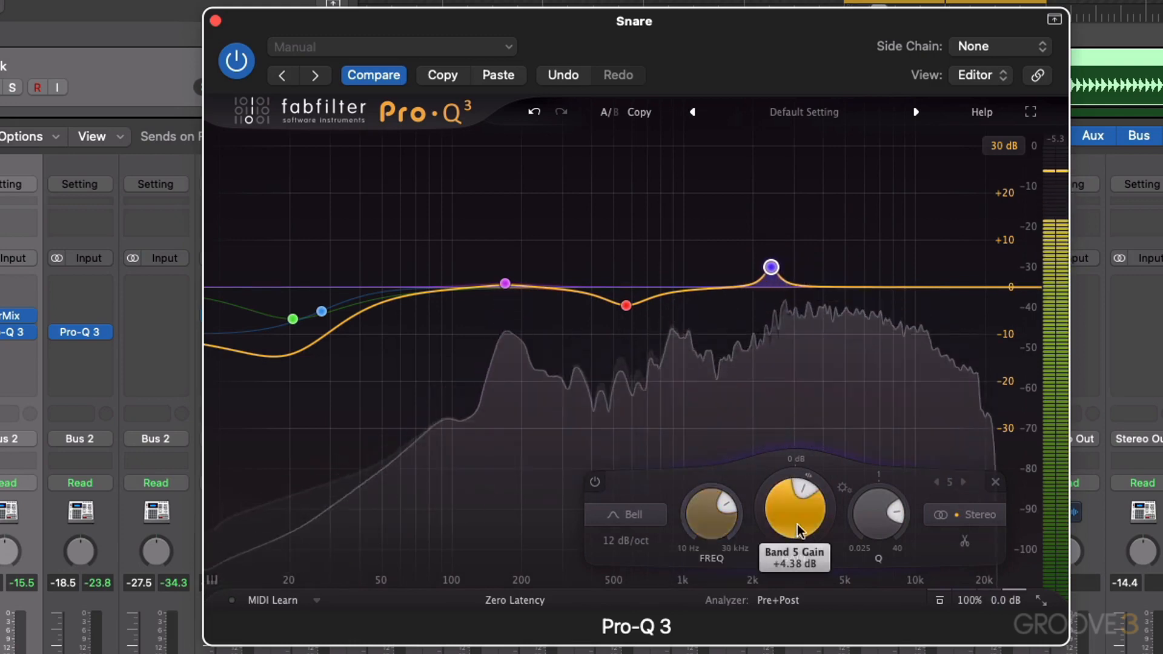
pyautogui.moveTo(797, 525)
pyautogui.mouseDown()
pyautogui.moveTo(794, 442)
pyautogui.moveTo(794, 535)
pyautogui.mouseUp()
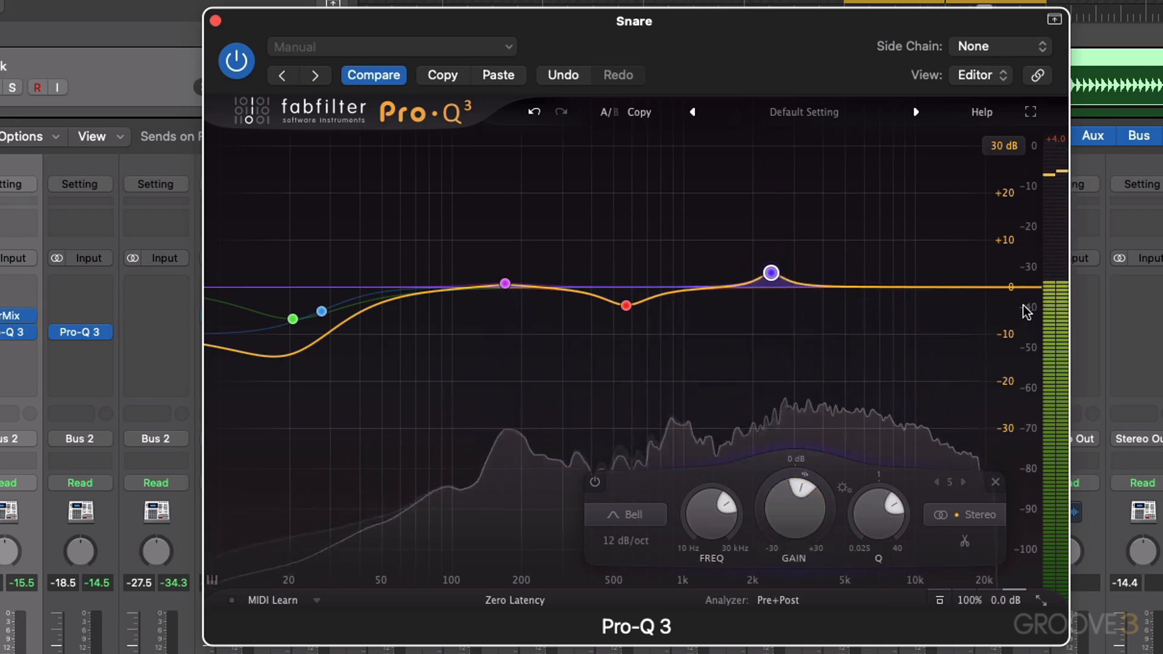
# Step: Add a high cut band to the snare with a 30 dB/oct slope at about 19.5 kHz
pyautogui.click(1019, 289)
pyautogui.click(642, 541)
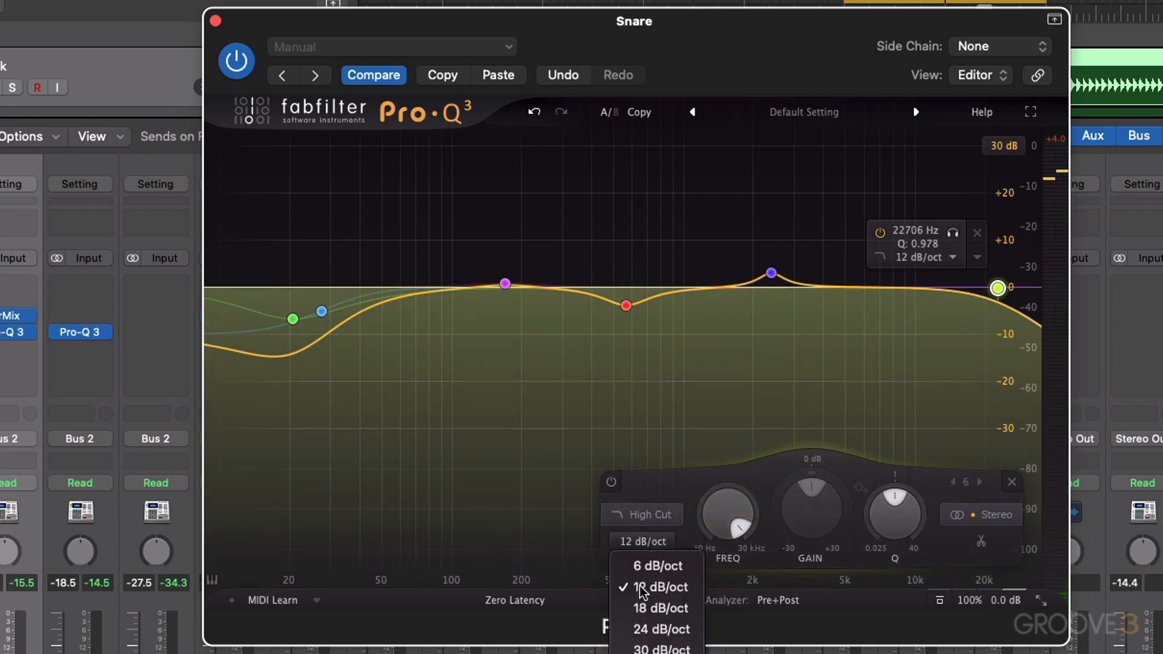
pyautogui.click(650, 650)
pyautogui.moveTo(997, 288); pyautogui.dragTo(983, 289)
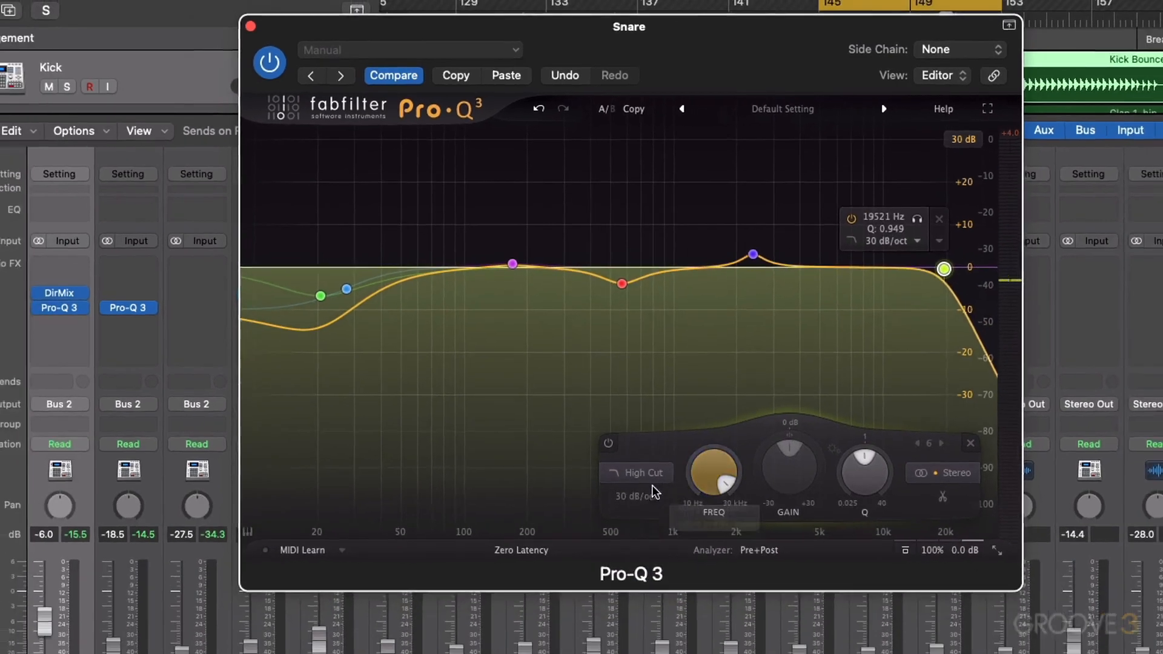
# Step: Set the snare's high cut slope to 36 dB/oct, lower its frequency to about 12.6 kHz, and raise its Q to about 1.26
pyautogui.click(636, 495)
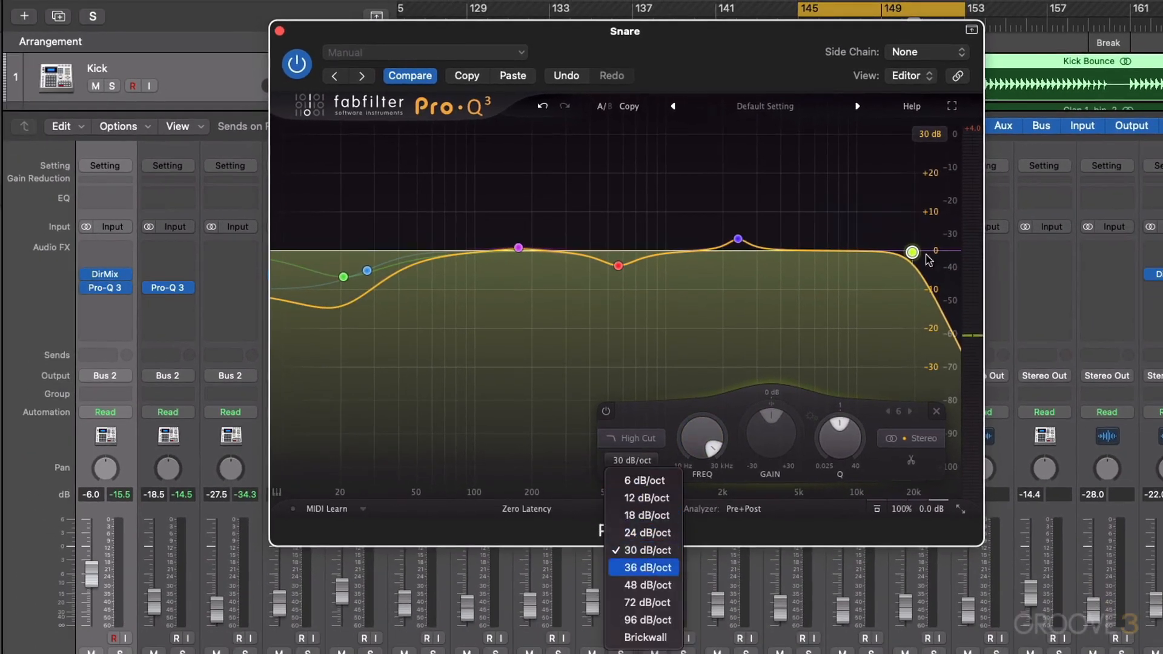
pyautogui.click(647, 568)
pyautogui.moveTo(914, 252); pyautogui.dragTo(903, 253)
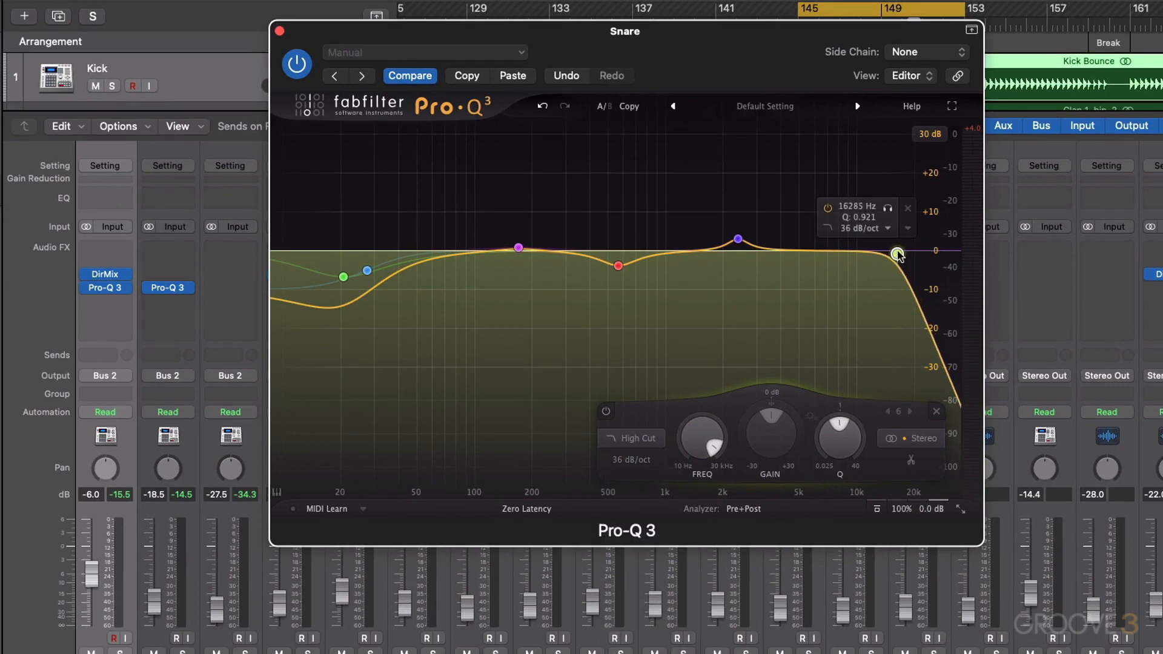
pyautogui.moveTo(898, 255); pyautogui.dragTo(883, 255)
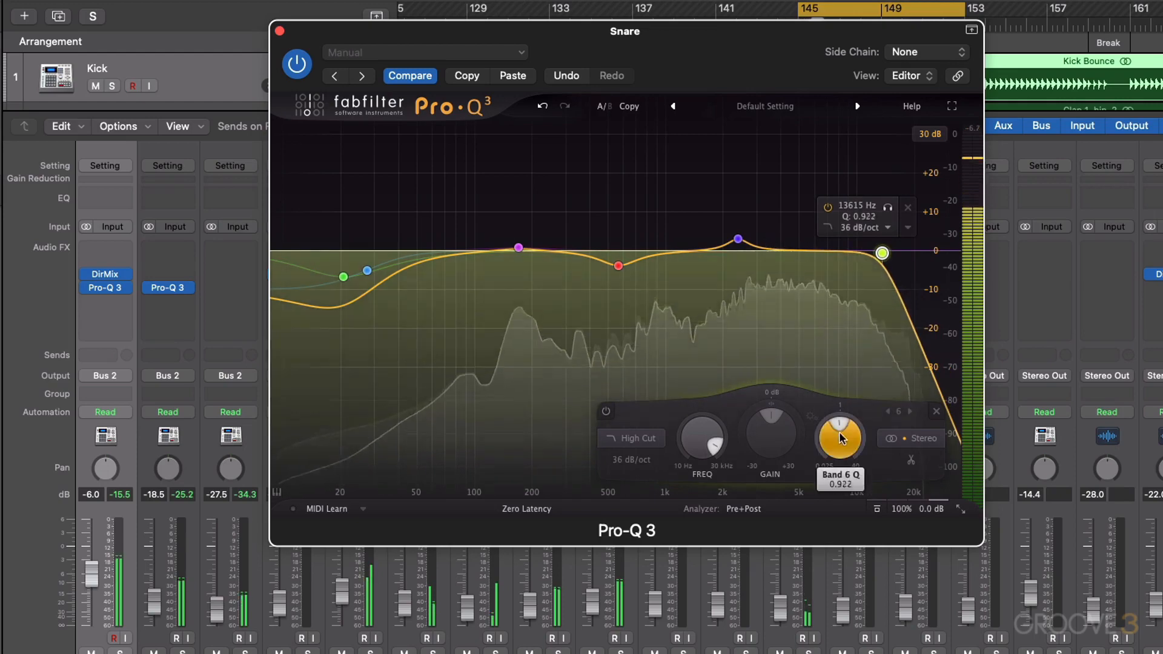
pyautogui.moveTo(839, 434); pyautogui.dragTo(839, 423)
pyautogui.moveTo(879, 247); pyautogui.dragTo(874, 244)
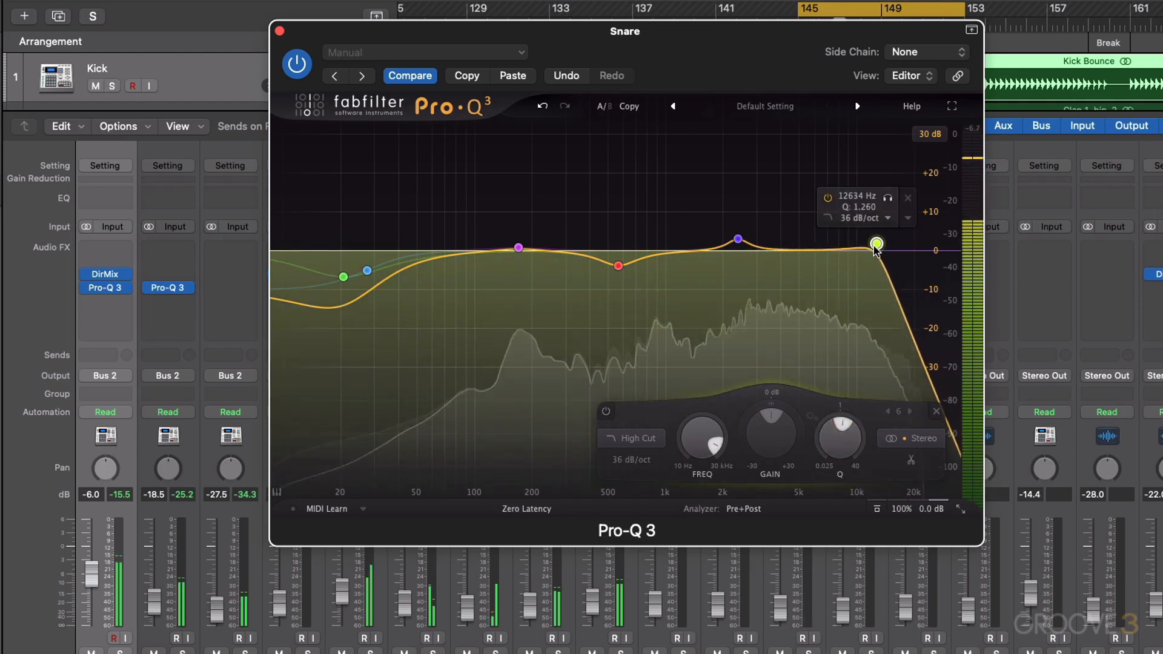
# Step: Compare the snare with its equalizer bypassed and active, close the plug-in window, and stop playback
pyautogui.click(878, 508)
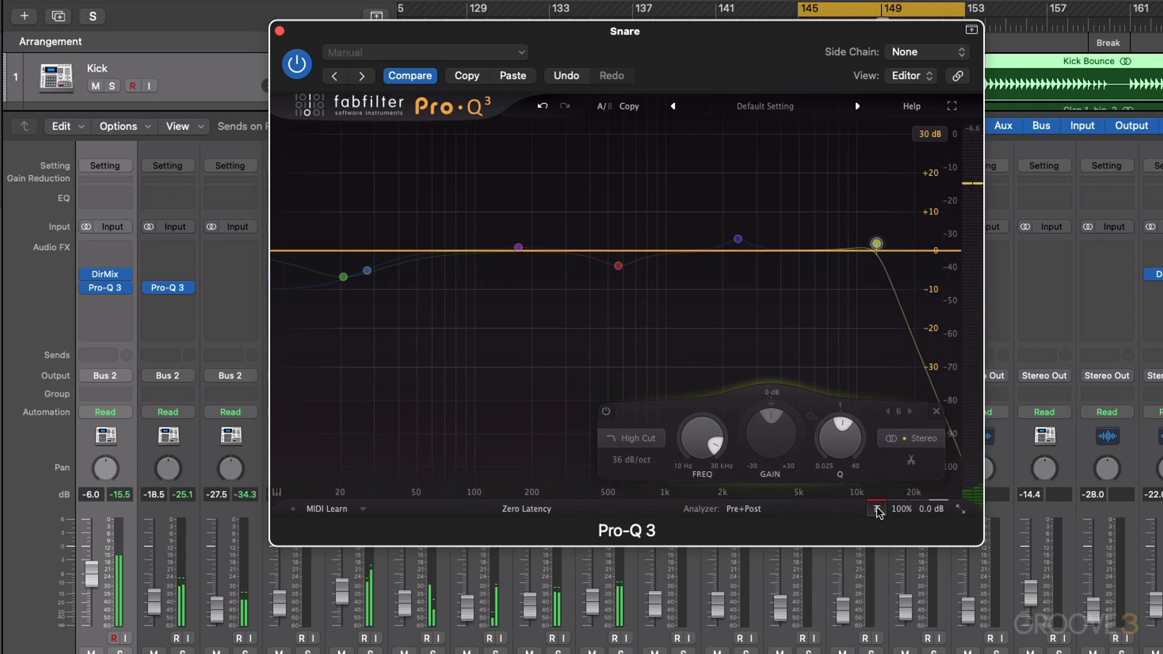
pyautogui.click(877, 509)
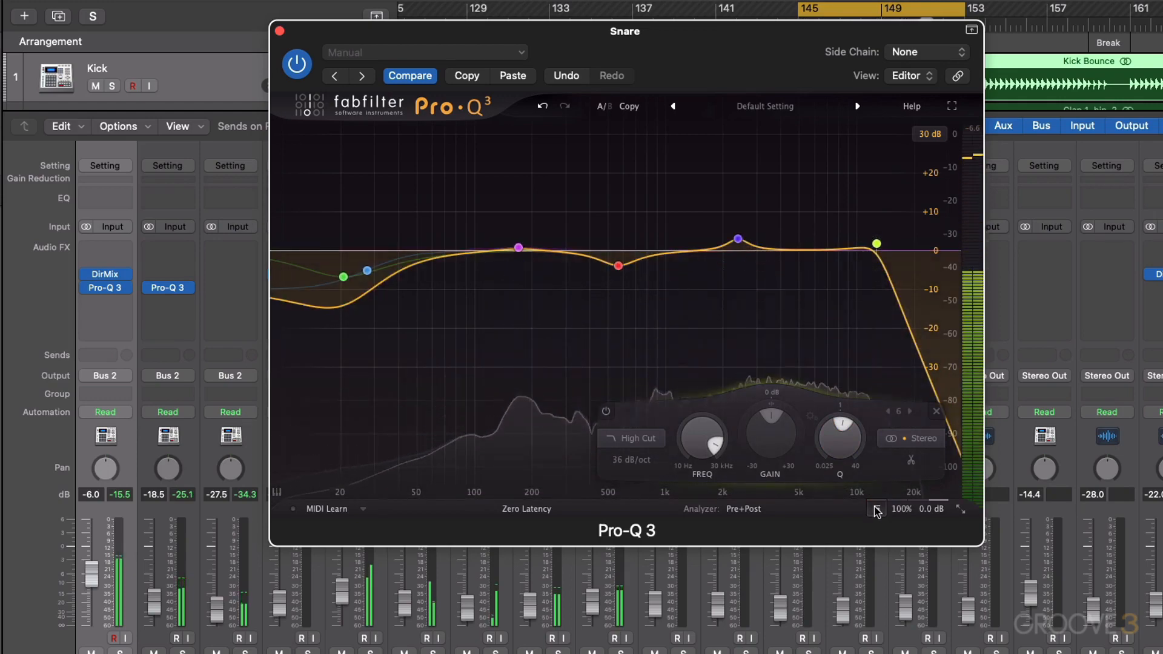
pyautogui.click(876, 510)
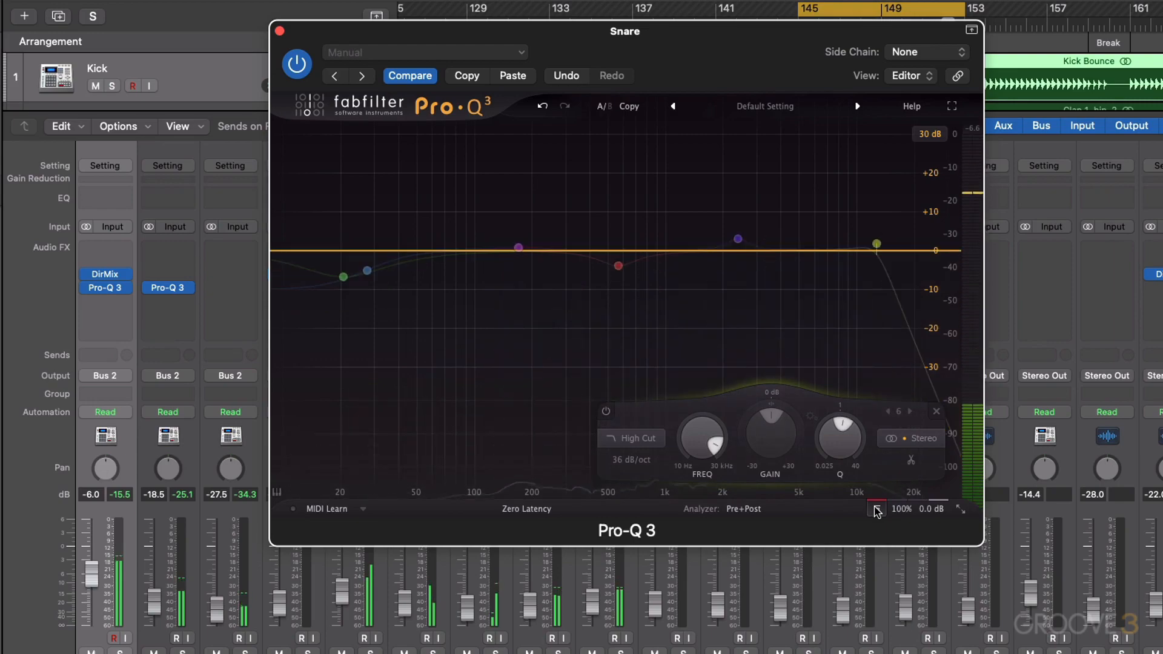
pyautogui.click(877, 510)
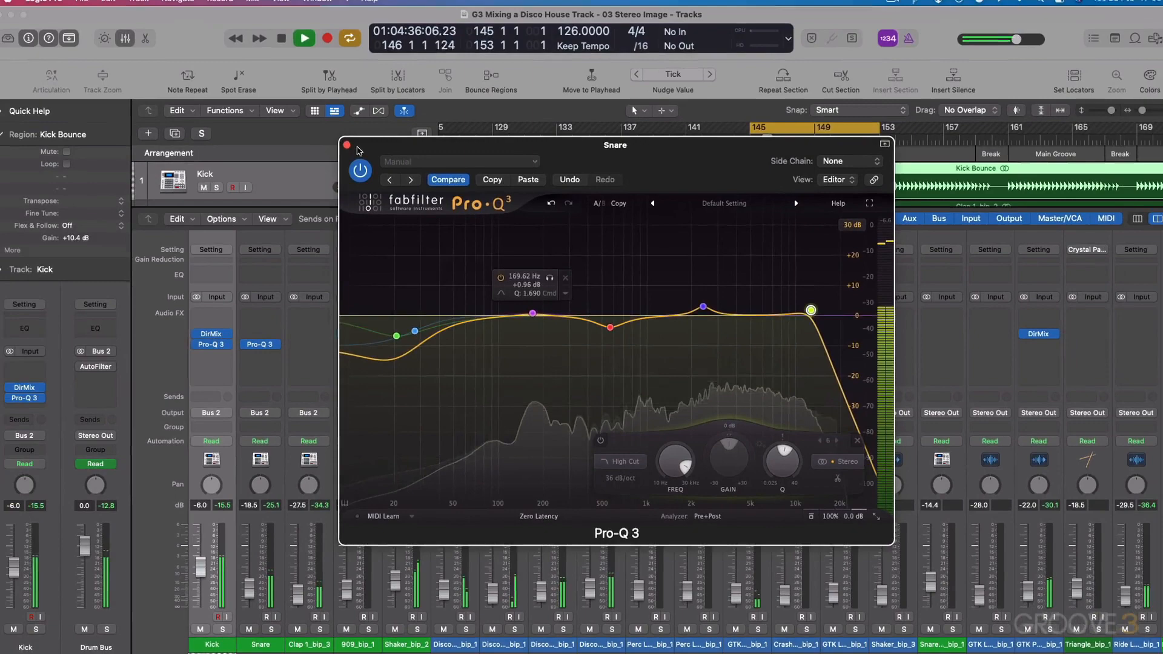
pyautogui.click(347, 145)
pyautogui.press('space')
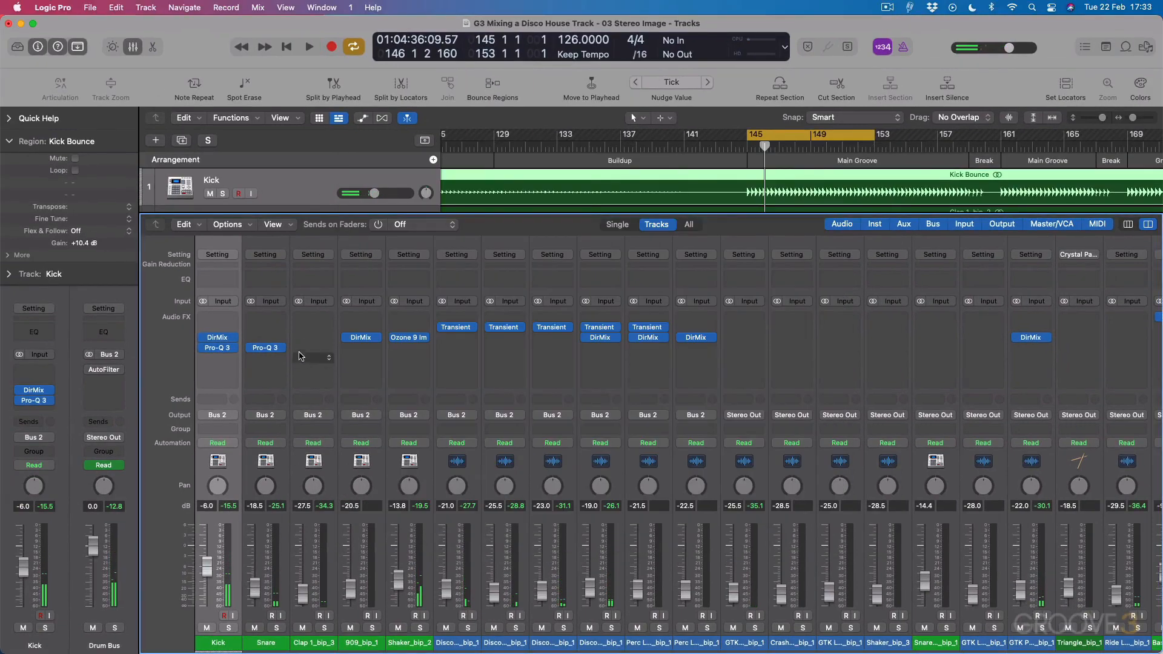
# Step: Insert a stereo Pro-Q 3 on the Clap 1_bip_3 channel
pyautogui.click(299, 357)
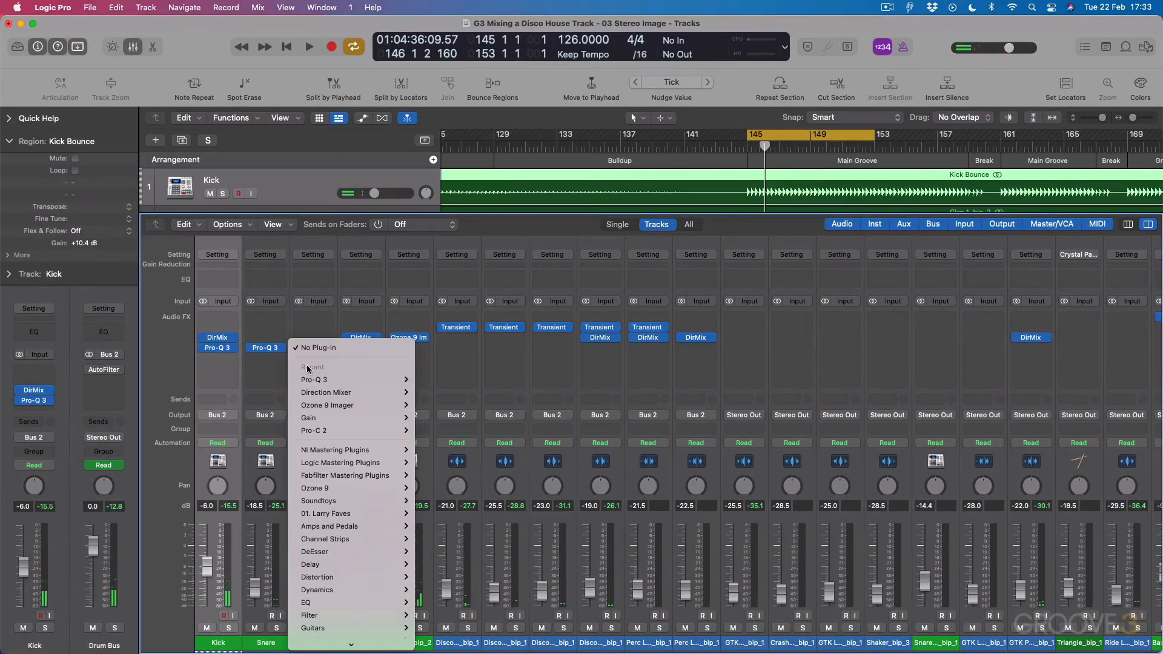
pyautogui.click(448, 380)
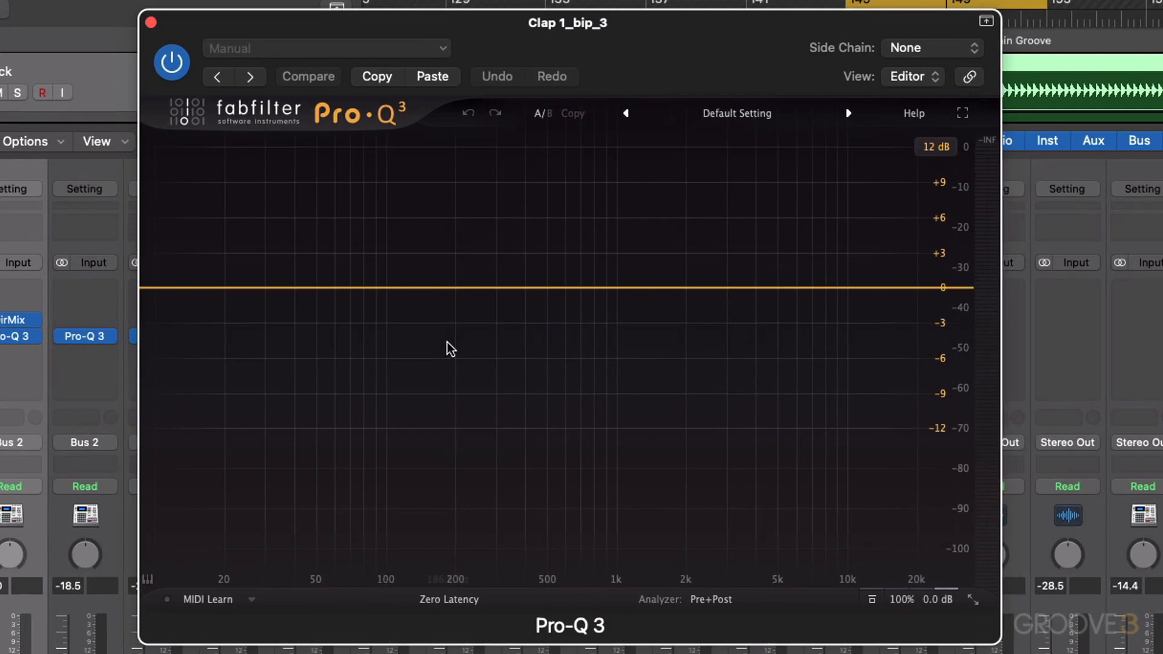
# Step: During playback, add a low bell cut with a Q of about 0.73 and a low shelf cut to the clap's equalizer
pyautogui.press('space')
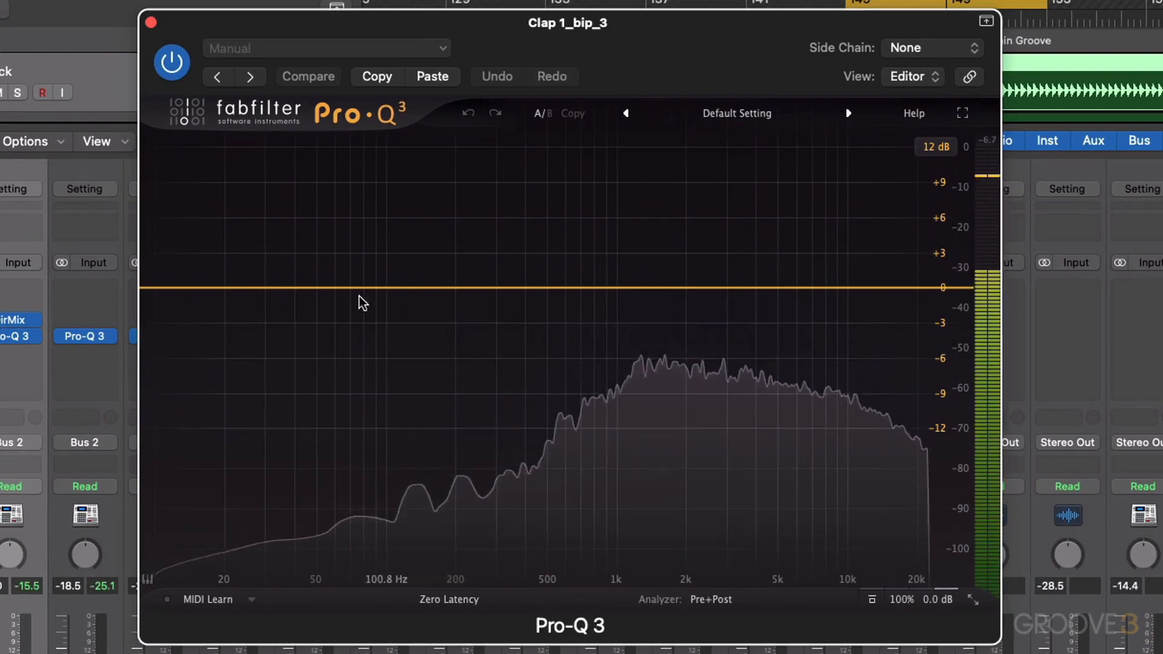
pyautogui.moveTo(418, 288); pyautogui.dragTo(217, 389)
pyautogui.moveTo(450, 517); pyautogui.dragTo(449, 526)
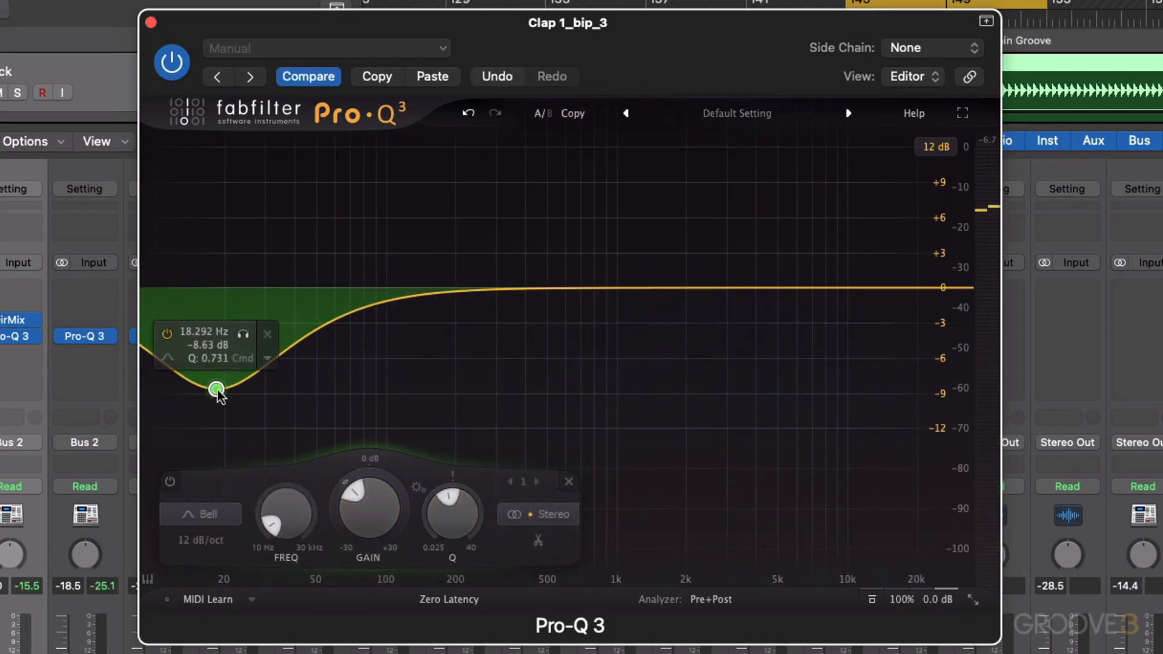
pyautogui.moveTo(216, 390); pyautogui.dragTo(195, 411)
pyautogui.moveTo(250, 293); pyautogui.dragTo(300, 353)
# Step: Add a bell boost to the clap at about 1.15 kHz with +2.75 dB gain and a Q of about 1.85
pyautogui.moveTo(761, 287); pyautogui.dragTo(616, 224)
pyautogui.moveTo(698, 495); pyautogui.dragTo(696, 490)
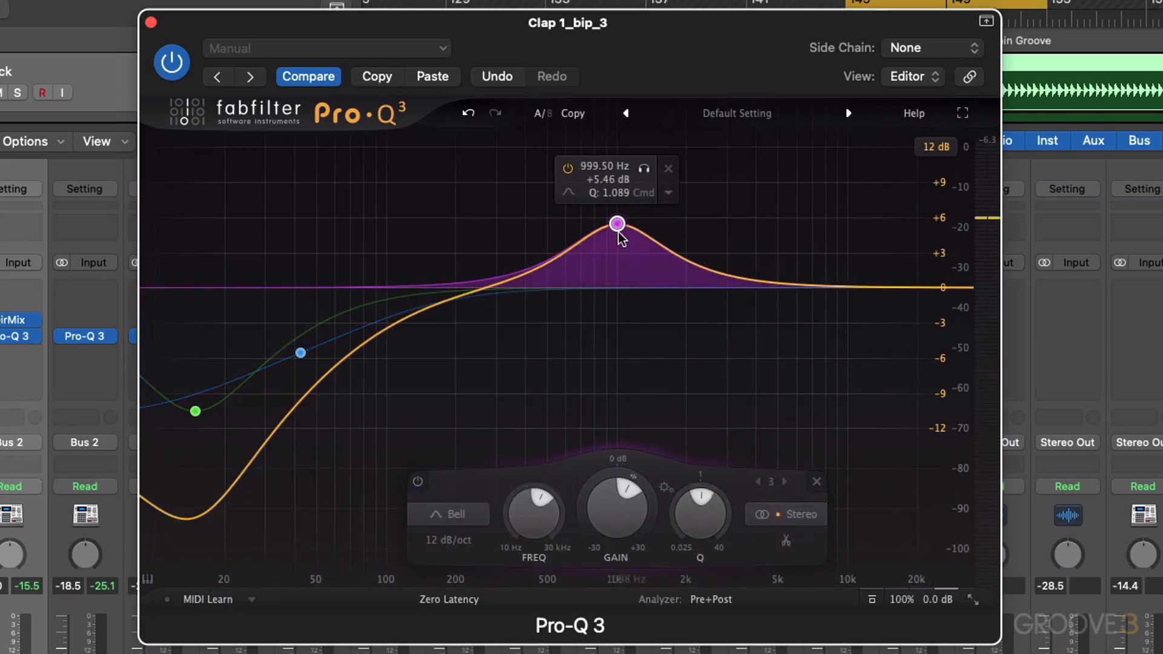
pyautogui.moveTo(617, 224); pyautogui.dragTo(622, 217)
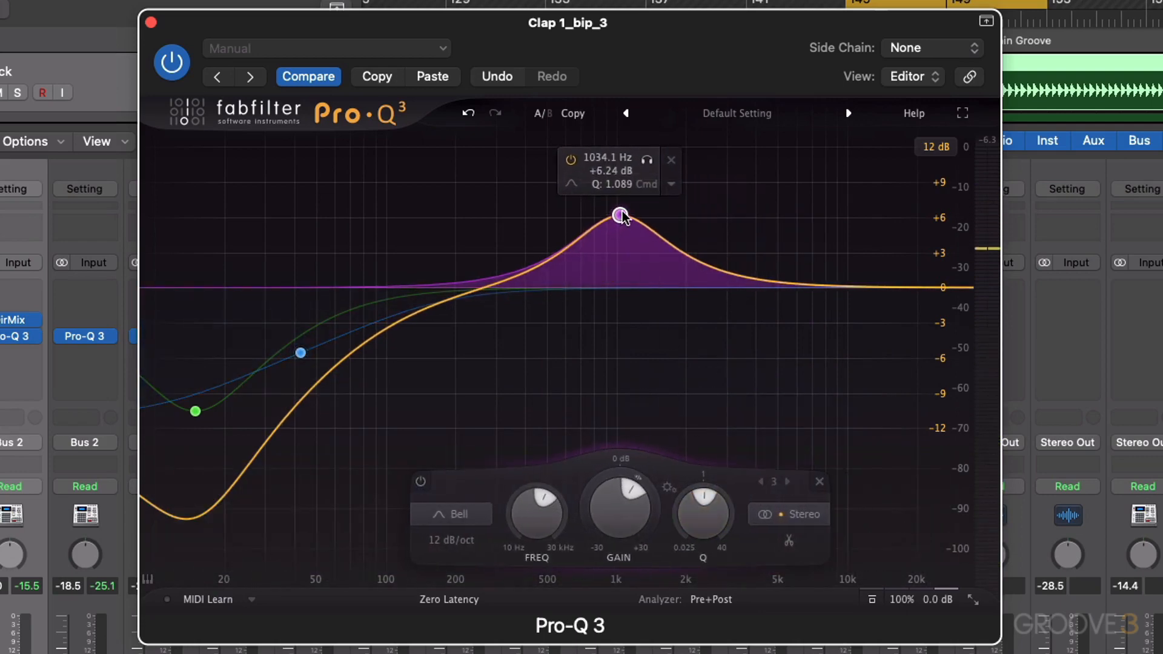
pyautogui.moveTo(698, 489); pyautogui.dragTo(698, 480)
pyautogui.moveTo(620, 214); pyautogui.dragTo(632, 256)
pyautogui.scroll(3, 694, 514)
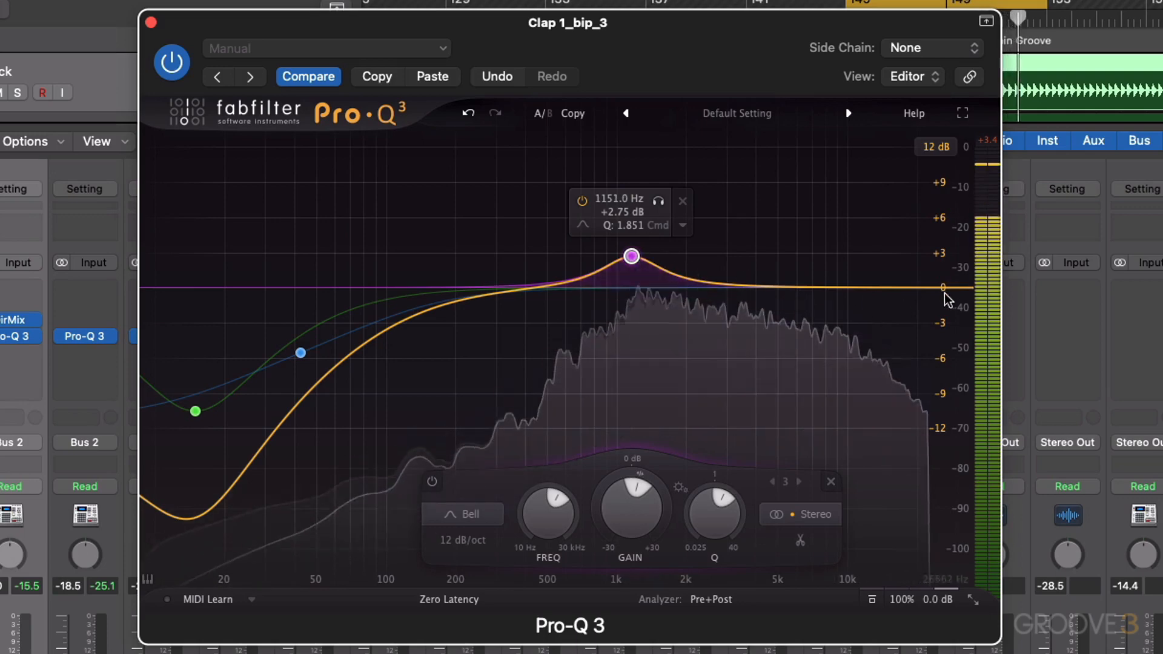
# Step: Add a 30 dB/oct high cut to the clap below 16.5 kHz with a Q above 1.05, and close the plug-in window
pyautogui.doubleClick(930, 289)
pyautogui.click(576, 541)
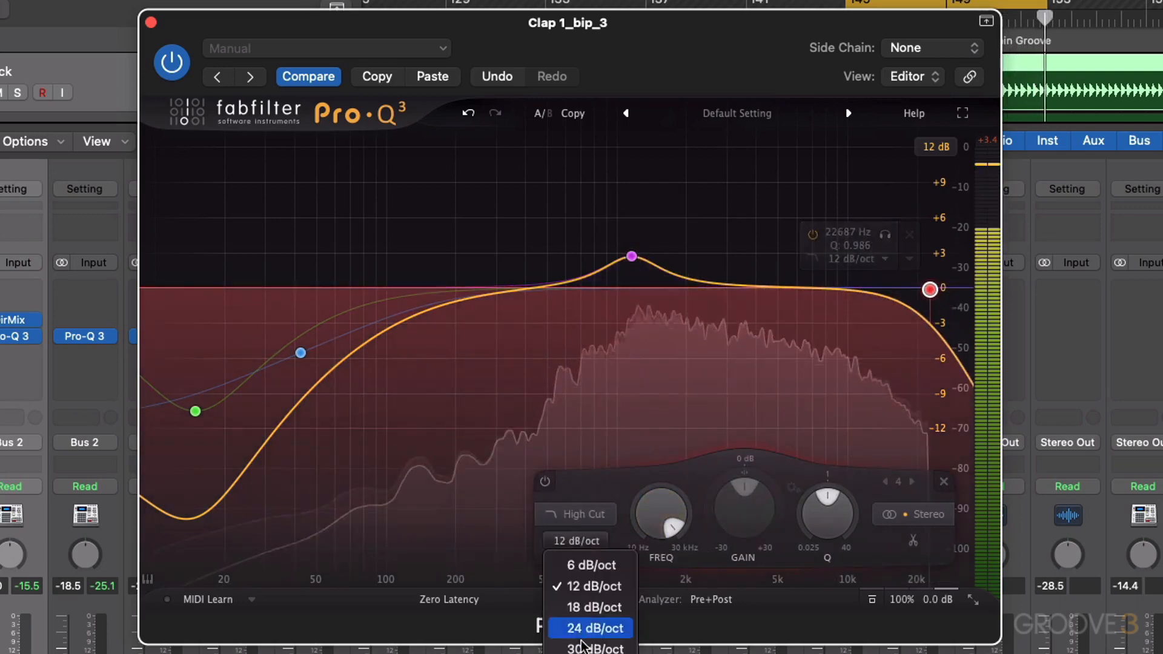
pyautogui.click(583, 646)
pyautogui.moveTo(929, 289); pyautogui.dragTo(898, 294)
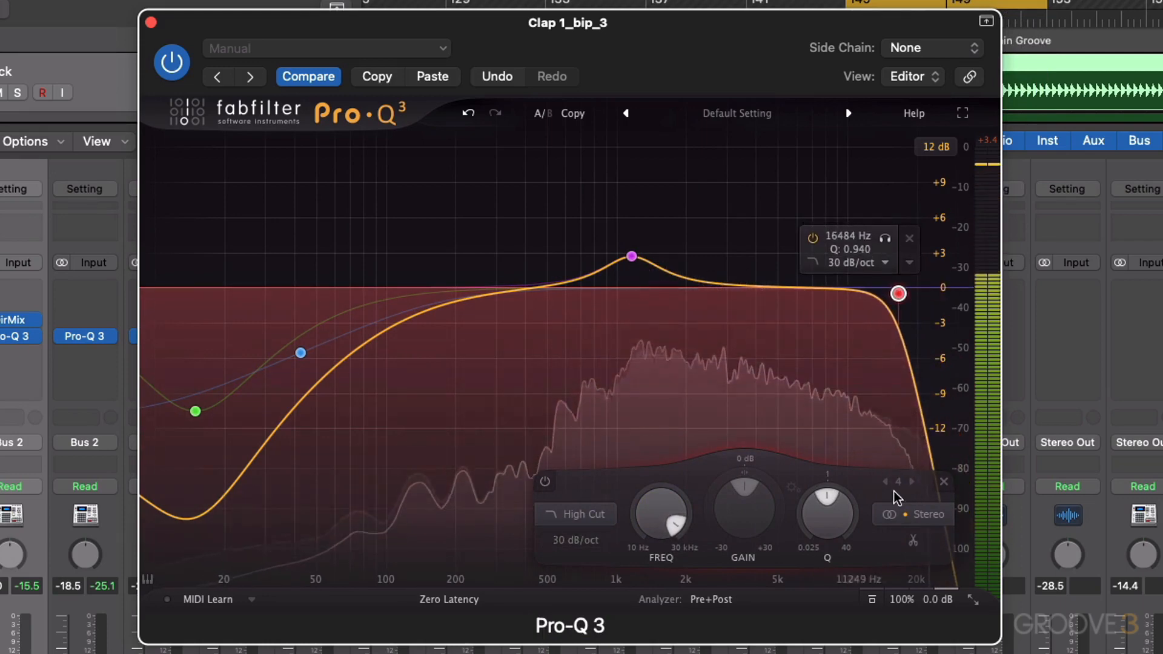
pyautogui.scroll(2, 827, 505)
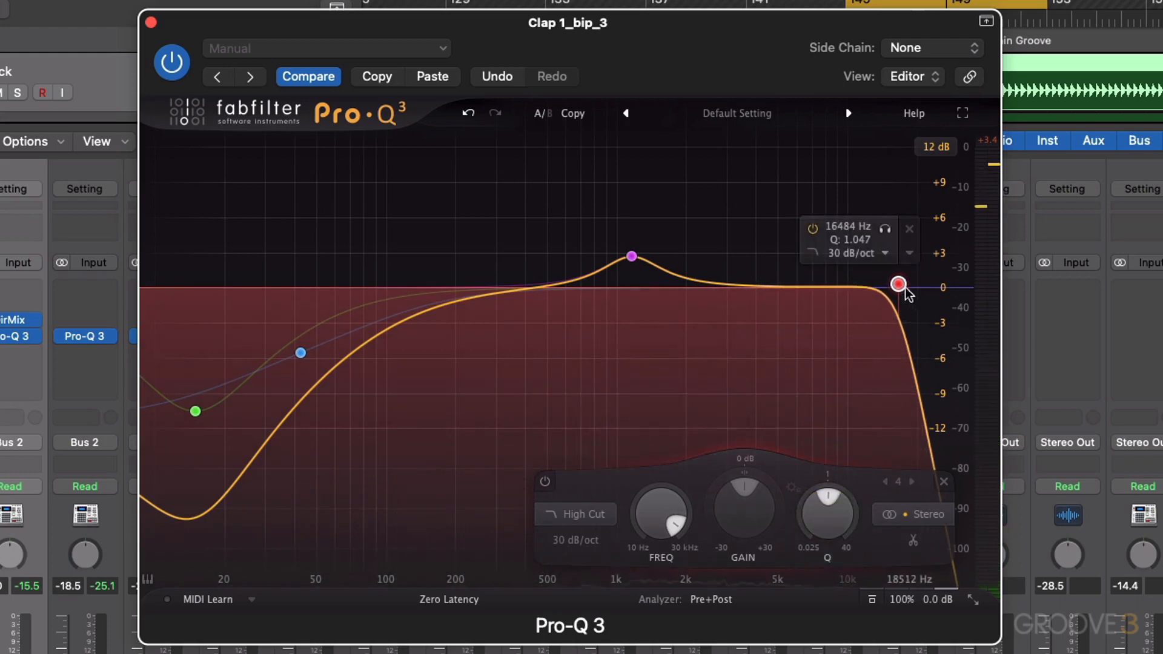
pyautogui.moveTo(906, 288); pyautogui.dragTo(891, 276)
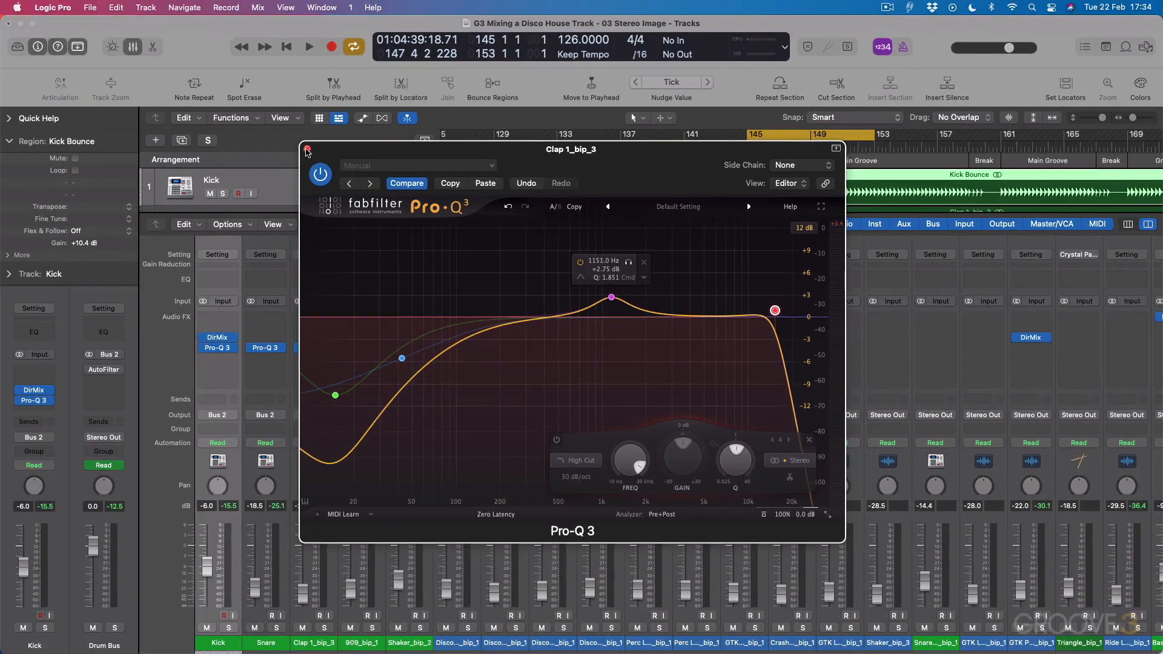
pyautogui.click(307, 149)
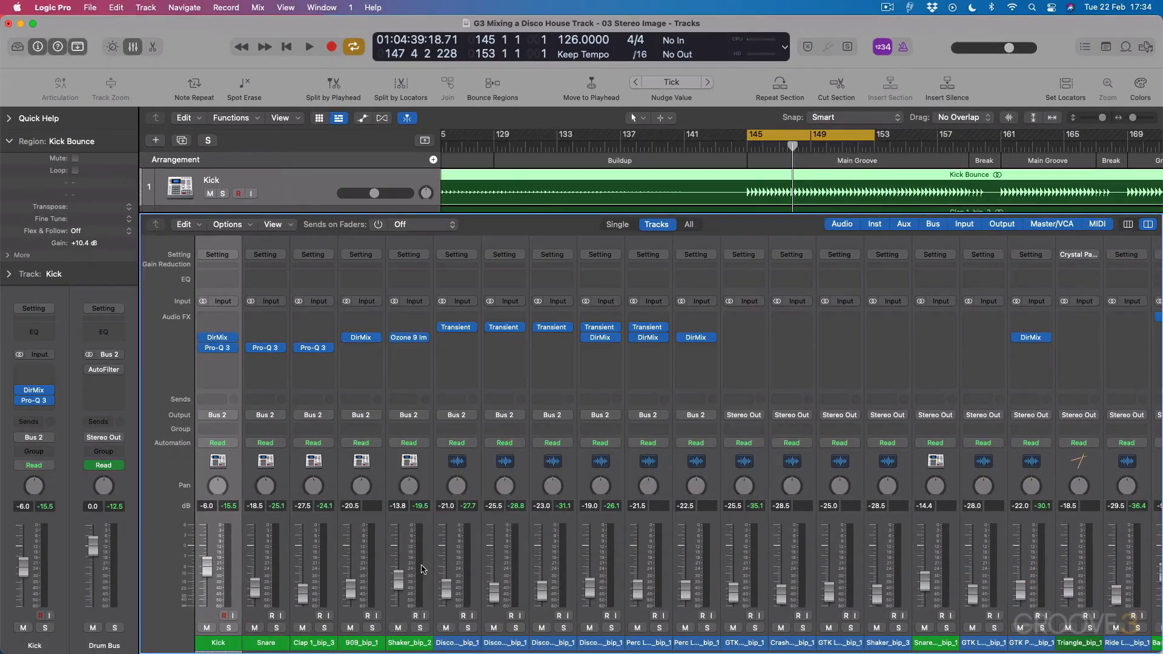
# Step: Solo the 909_bip_1 channel and insert a stereo Pro-Q 3 on it
pyautogui.click(373, 630)
pyautogui.click(356, 356)
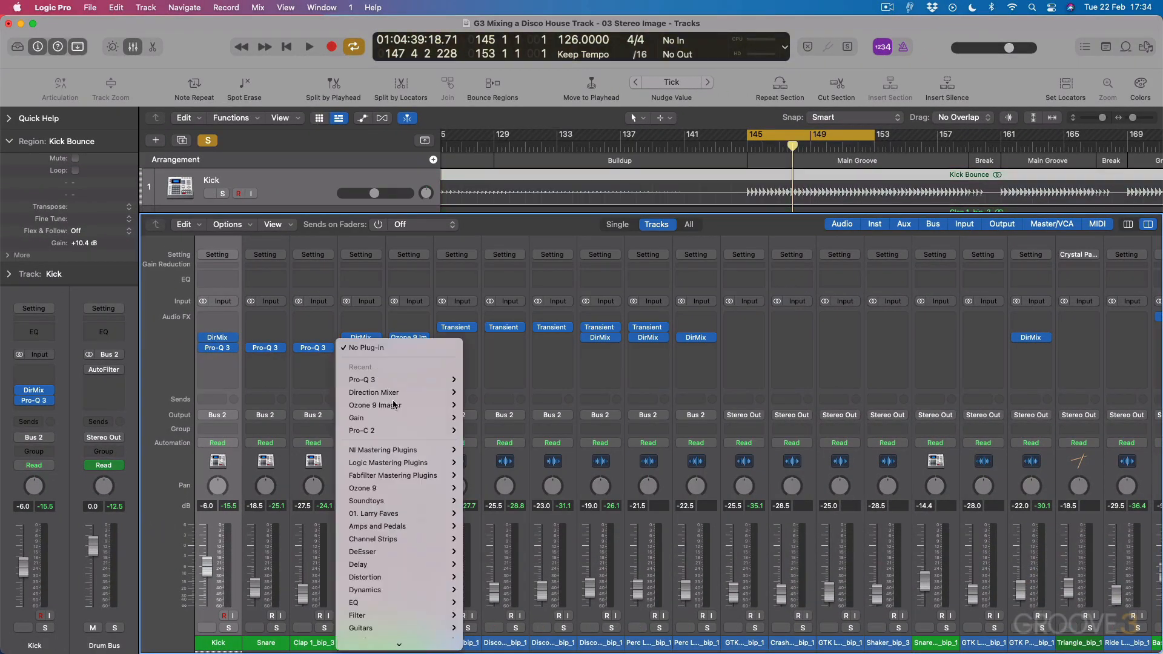
pyautogui.moveTo(368, 379)
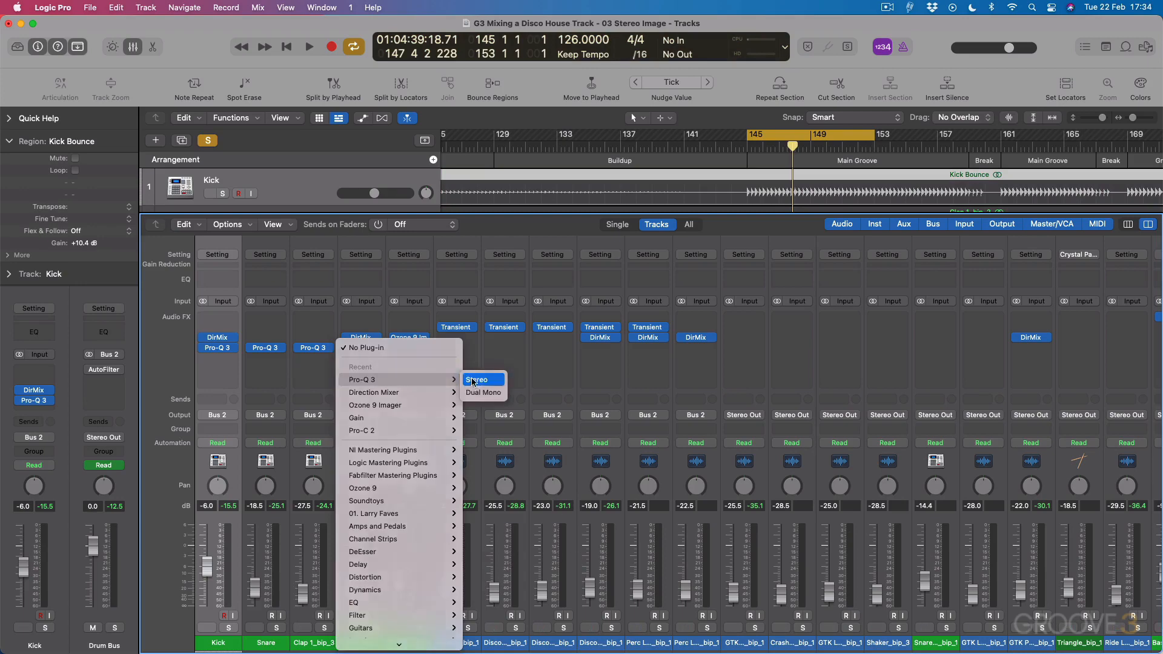
pyautogui.click(473, 380)
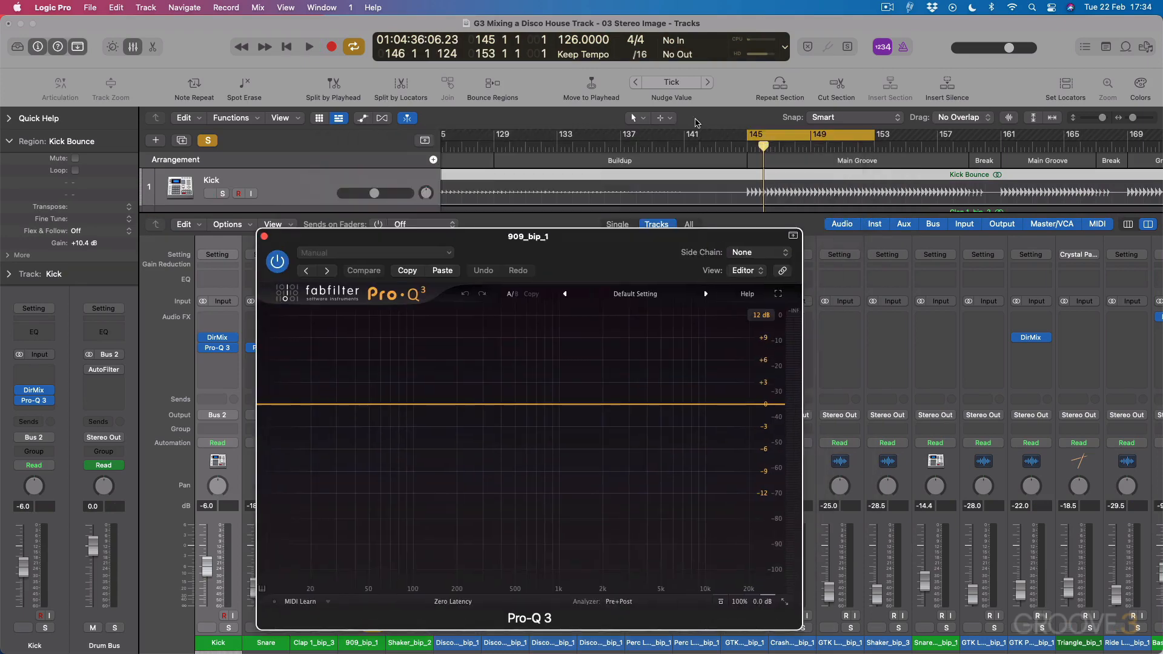
# Step: Set the cycle range to bars 161 to 165 and add a bell cut to the 909 at about 15.7 Hz and -8.4 dB
pyautogui.click(865, 138)
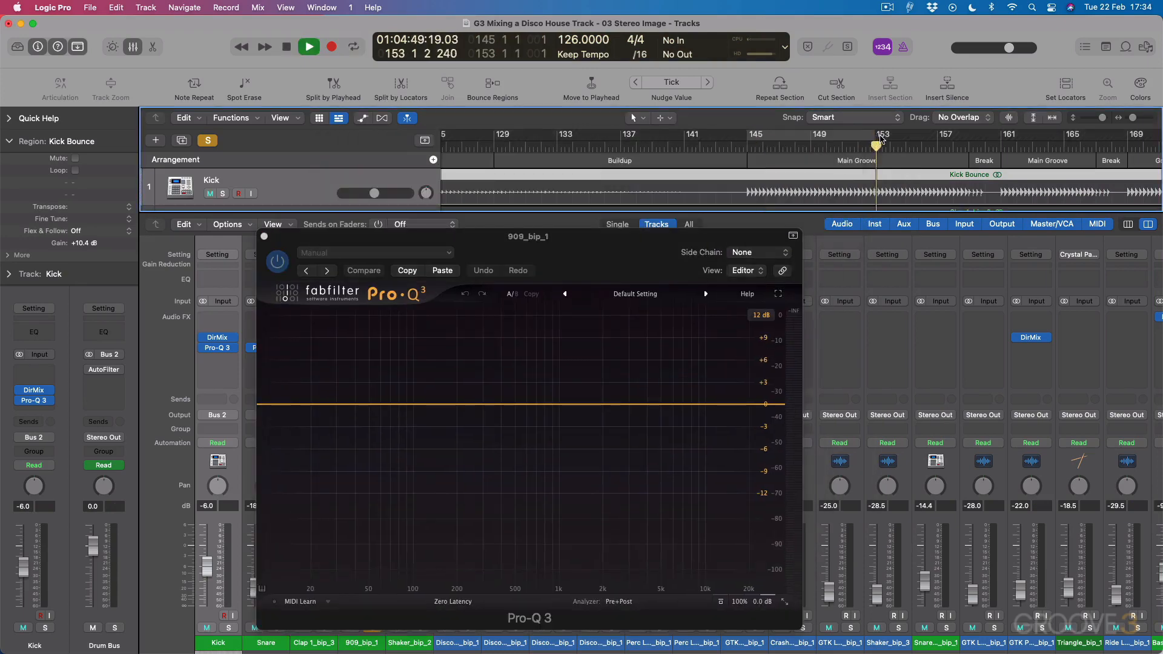
pyautogui.moveTo(880, 138); pyautogui.dragTo(1030, 139)
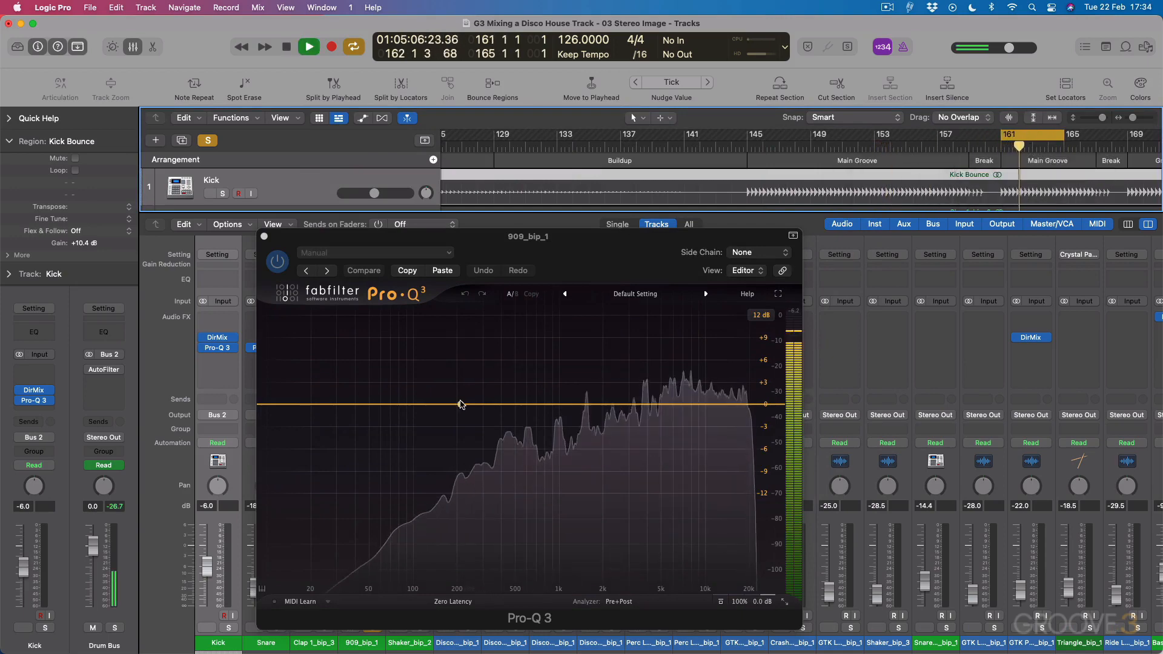
pyautogui.moveTo(364, 403); pyautogui.dragTo(295, 466)
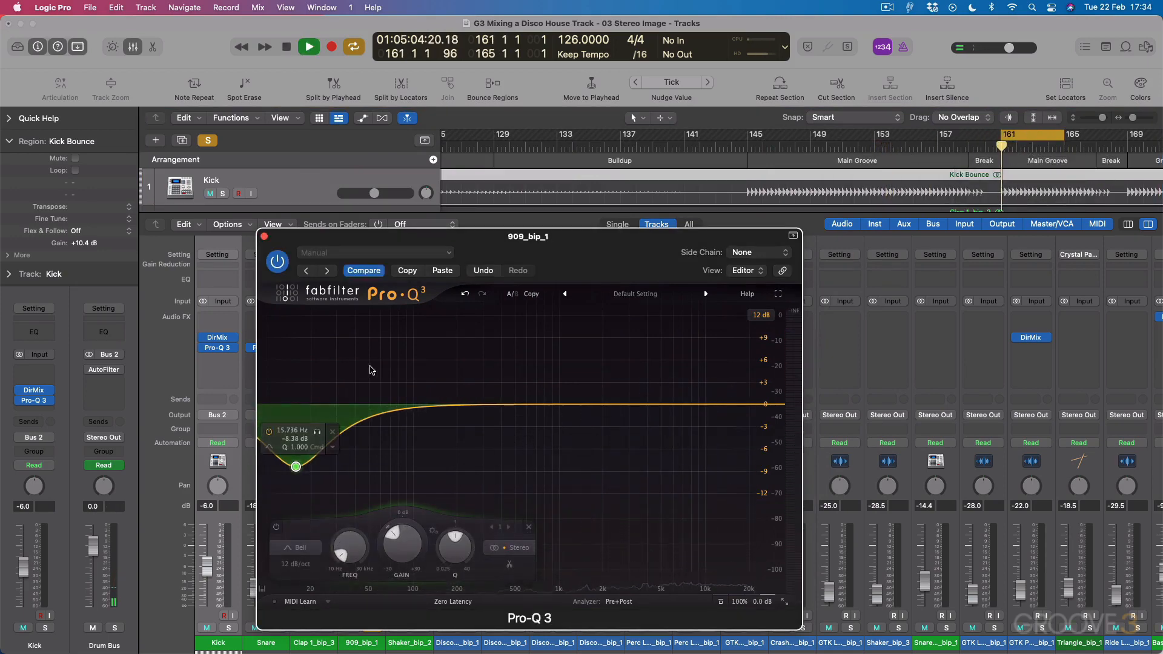
# Step: Move the 909's equalizer window clear of its mixer channel and unsolo the track to hear it with the full mix
pyautogui.moveTo(387, 238); pyautogui.dragTo(821, 211)
pyautogui.press('space')
pyautogui.click(372, 628)
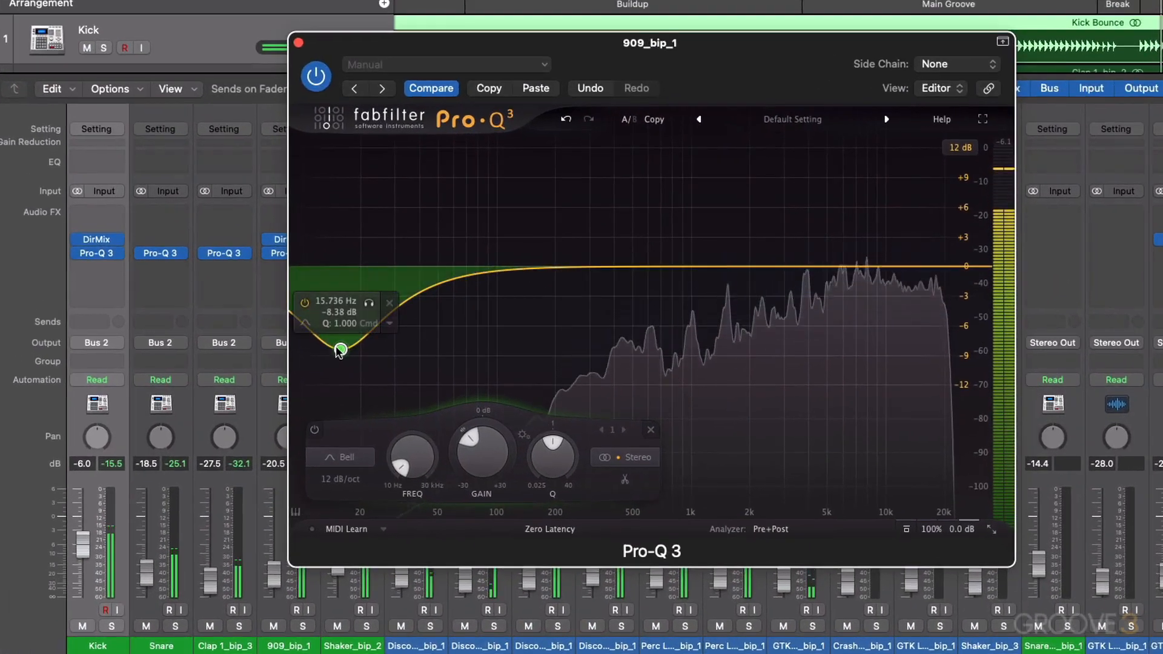
# Step: Add a high cut with a 30 dB/oct slope to the 909, lower its frequency, and stop playback and close the plug-in window
pyautogui.click(963, 268)
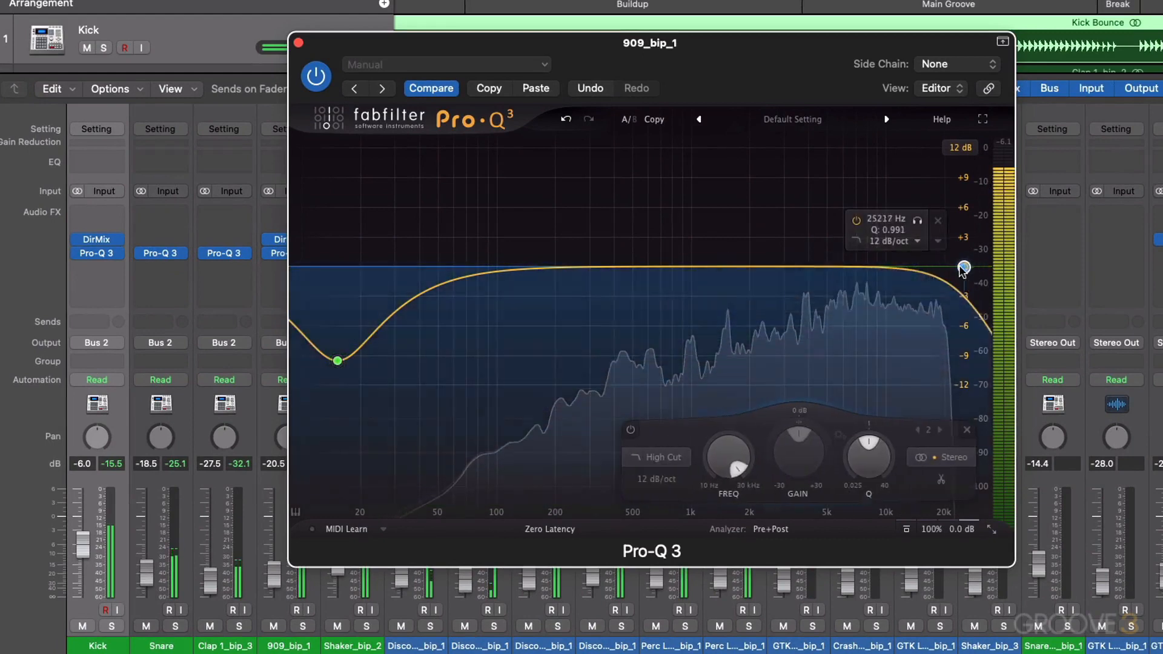
pyautogui.click(657, 479)
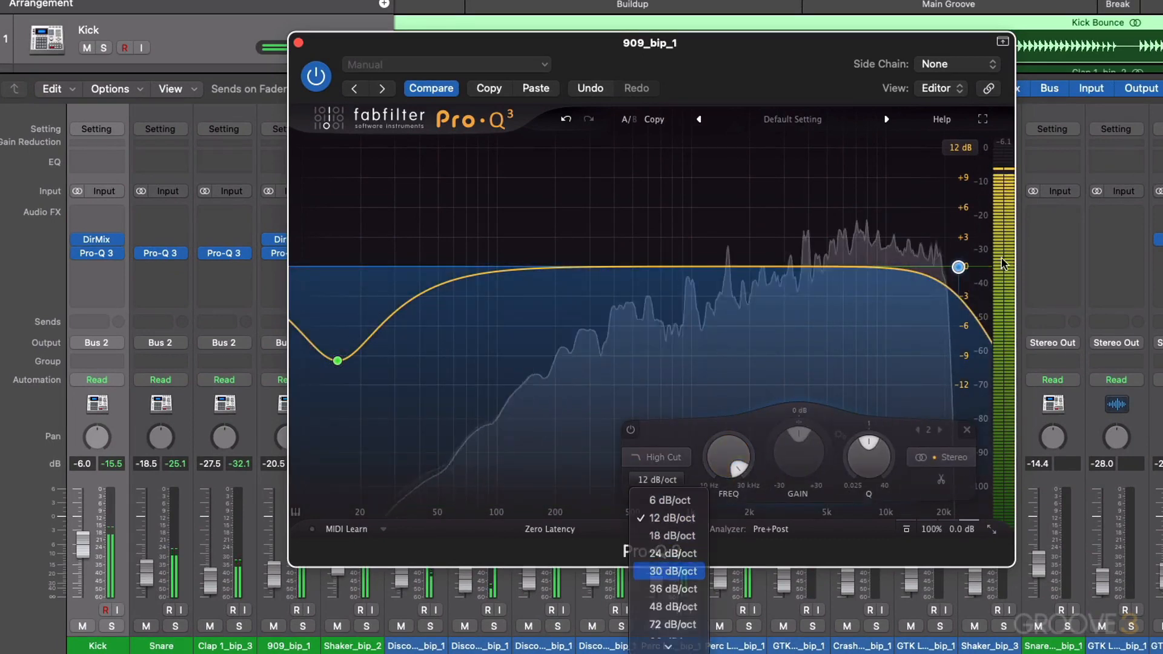
pyautogui.click(672, 572)
pyautogui.moveTo(961, 269); pyautogui.dragTo(944, 273)
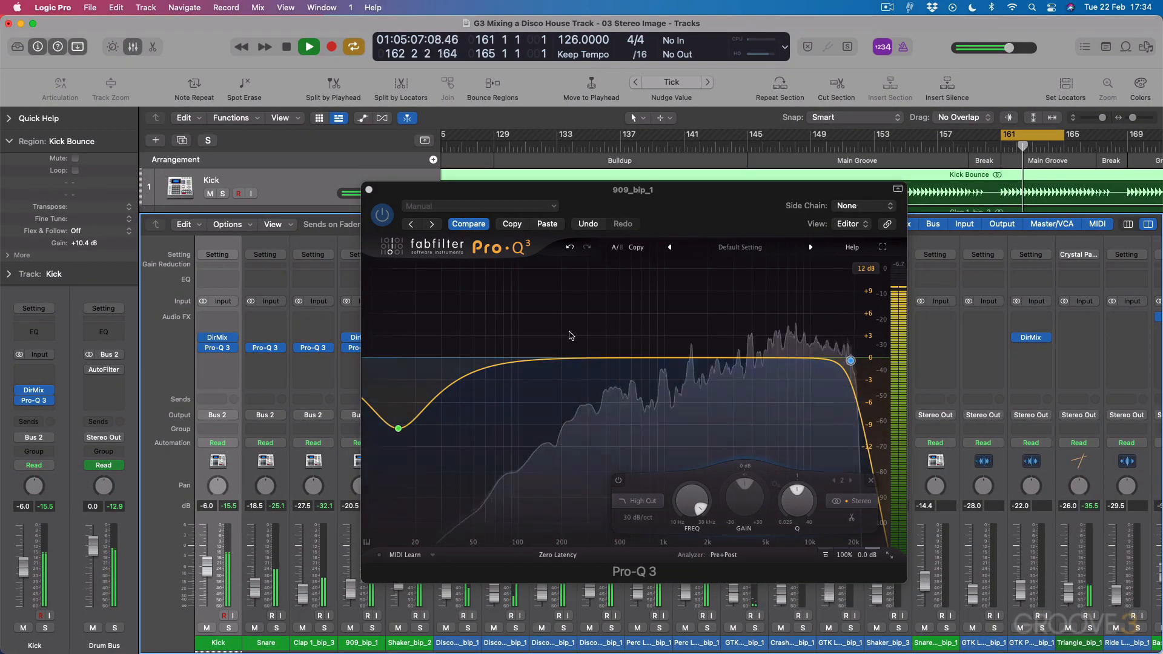
pyautogui.press('space')
pyautogui.press('super+w')
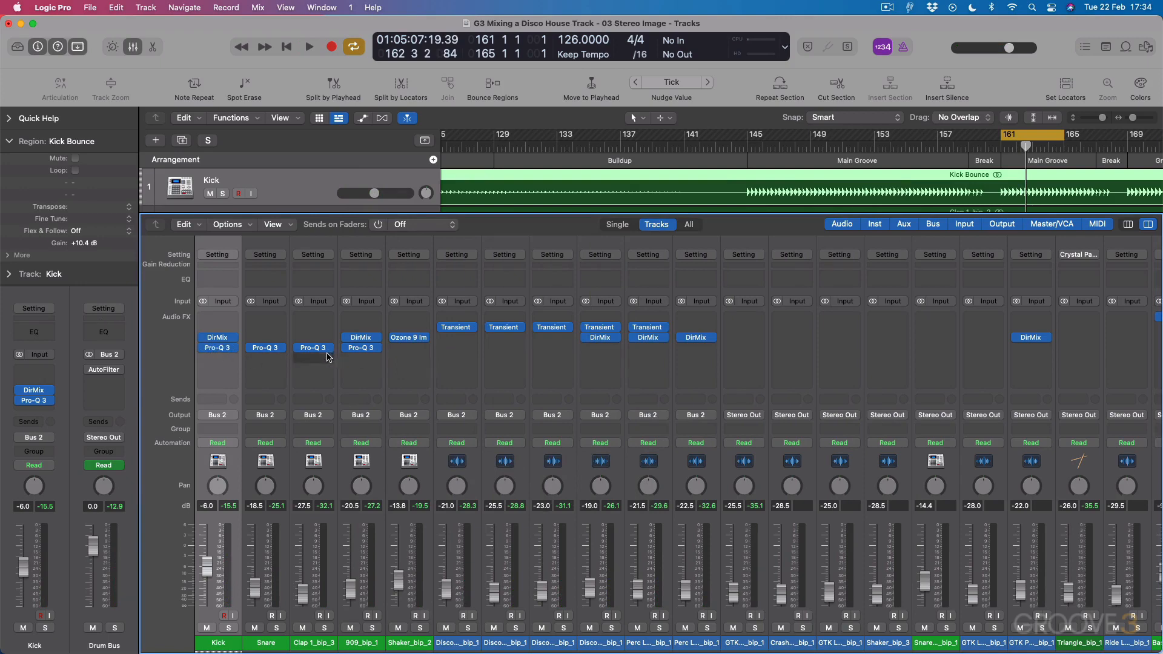
# Step: Insert a stereo Pro-Q 3 on the Shaker_bip_2 channel and reposition its window
pyautogui.click(400, 349)
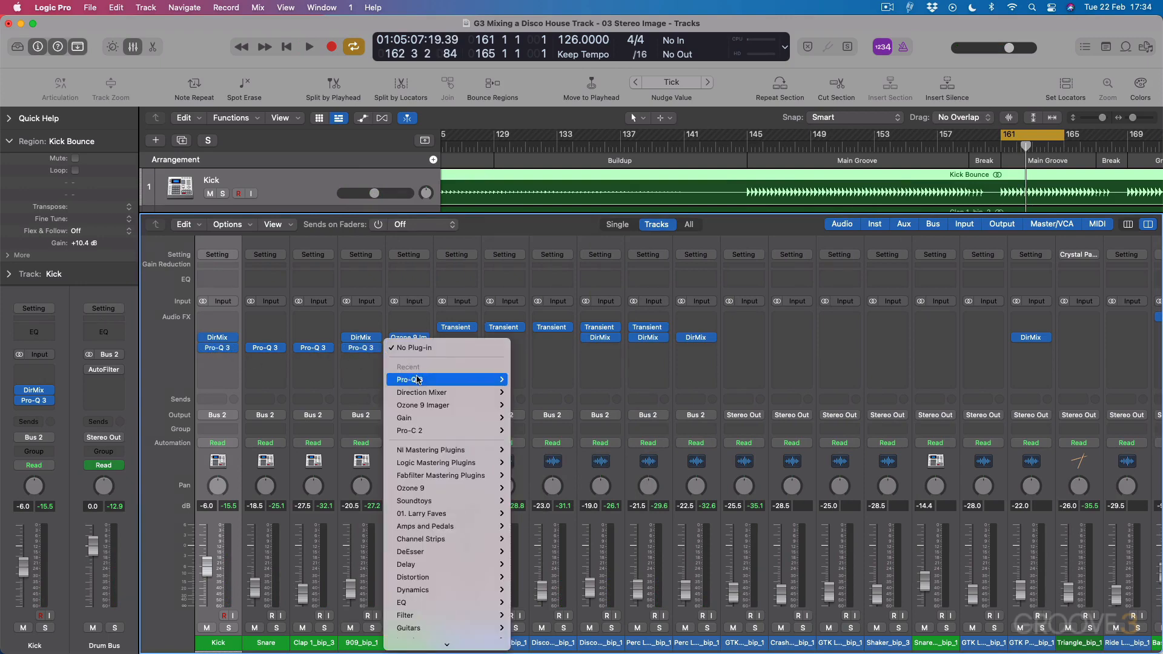
pyautogui.click(522, 381)
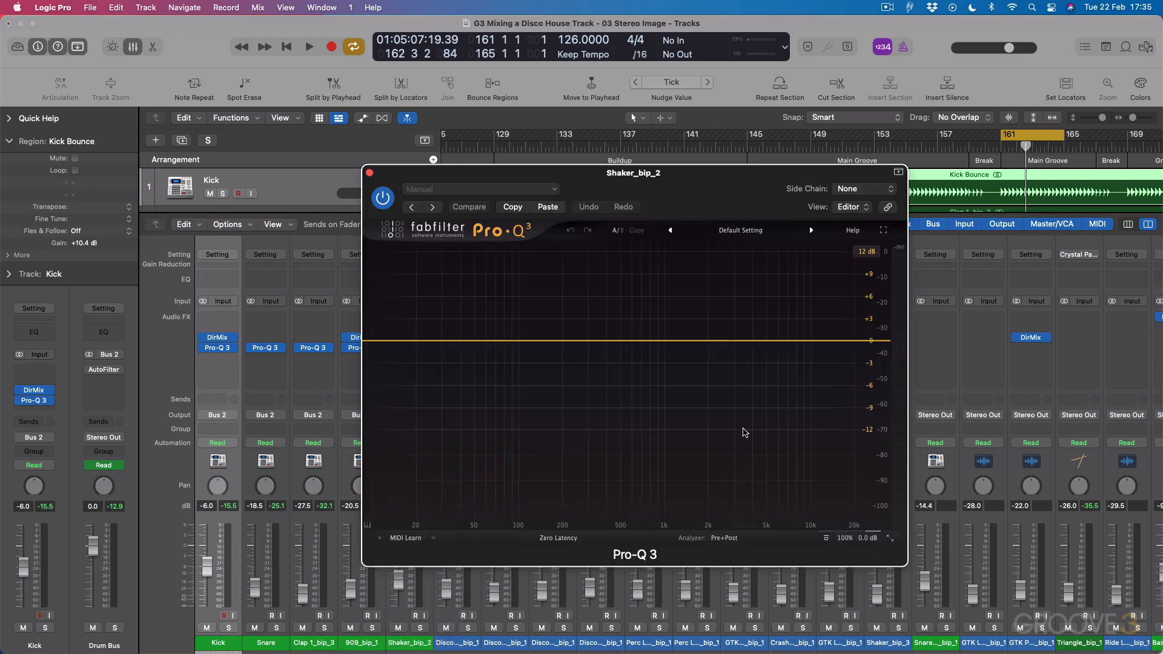
pyautogui.moveTo(524, 178); pyautogui.dragTo(502, 172)
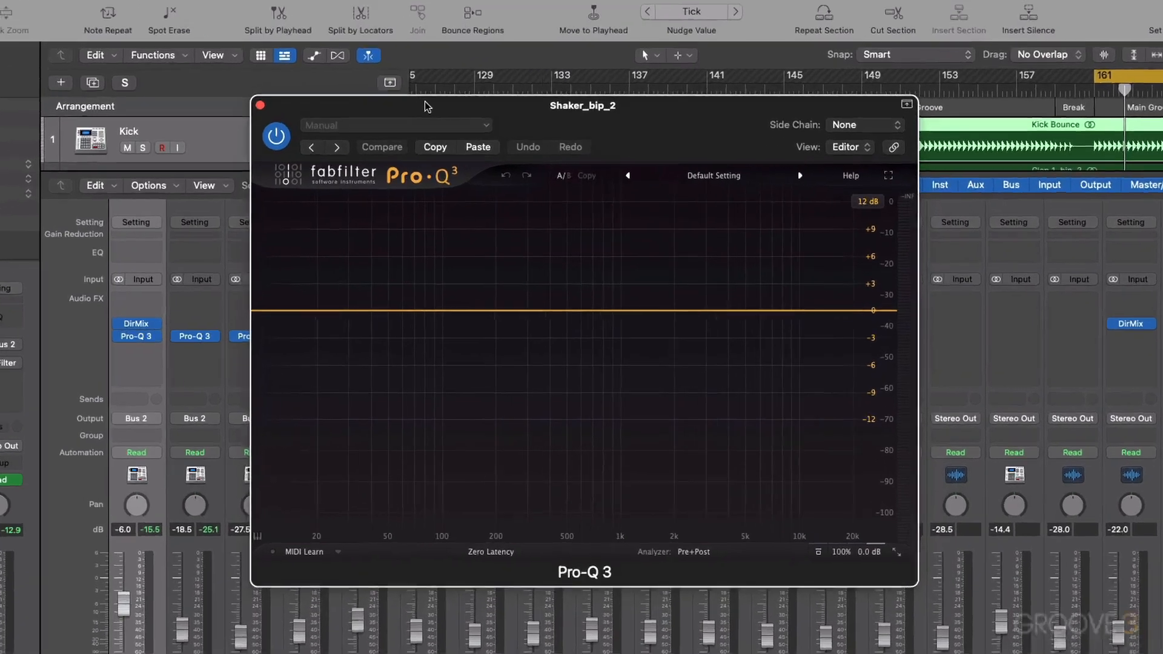
# Step: Play the loop and examine the shaker's spectrum, listening to it soloed and within the full mix
pyautogui.press('space')
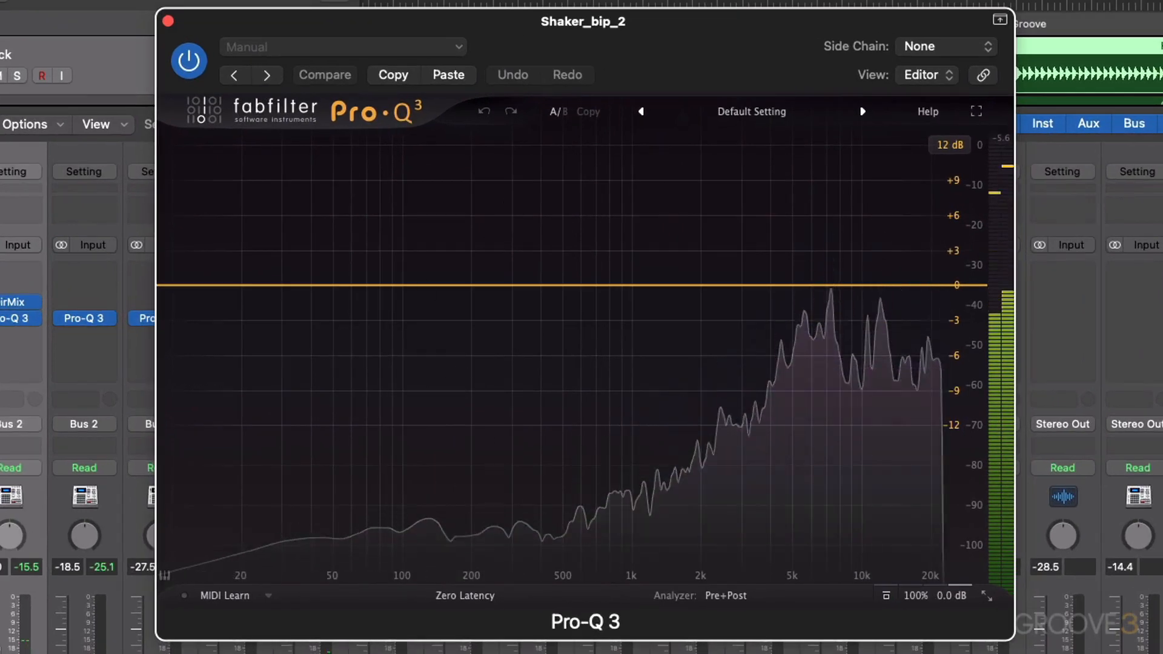
pyautogui.click(3, 652)
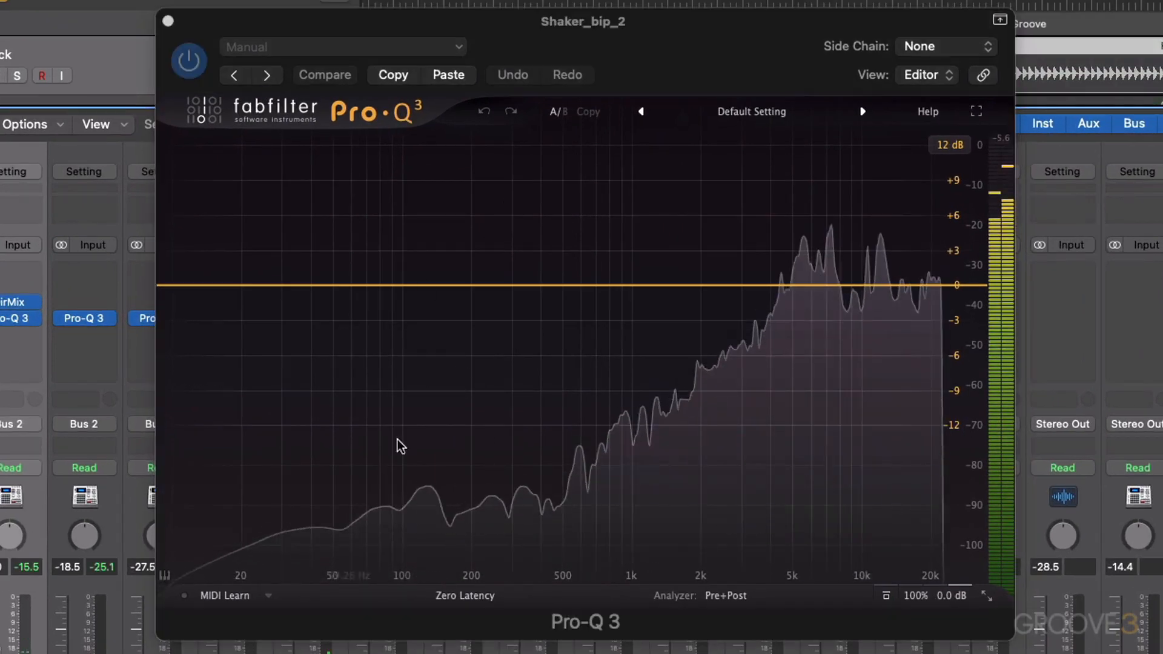
pyautogui.click(3, 651)
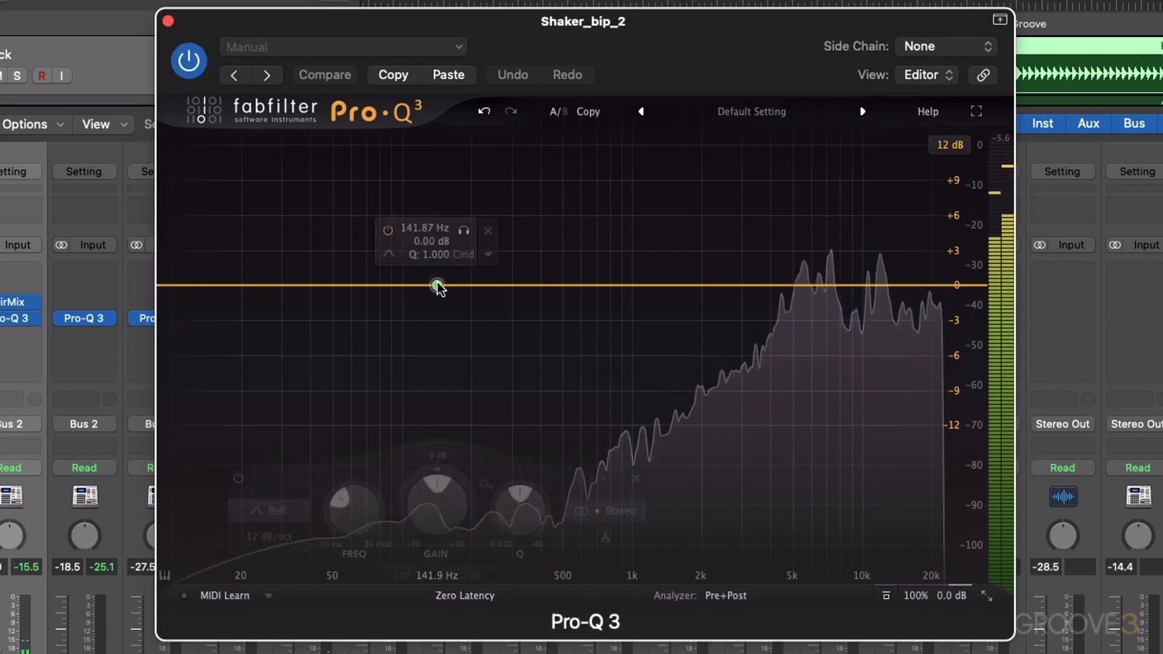
# Step: Cut the shaker's lows with a bell band at about 12 Hz and -13.8 dB, plus a -30 dB low shelf above 43 Hz
pyautogui.moveTo(436, 285); pyautogui.dragTo(190, 350)
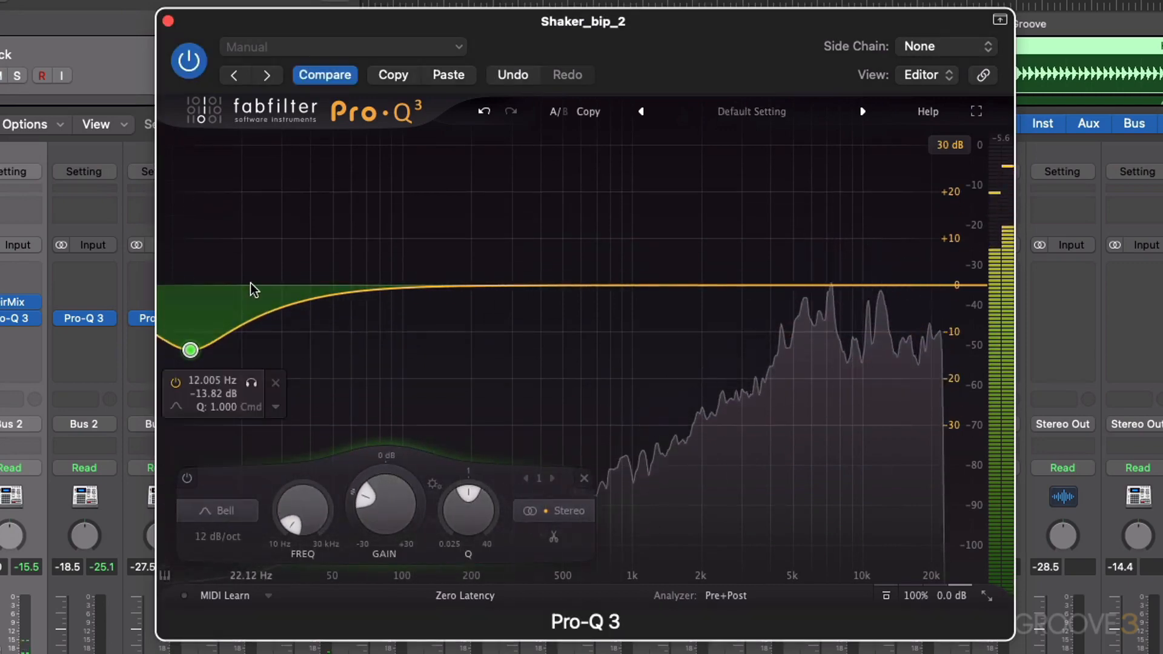
pyautogui.moveTo(253, 289); pyautogui.dragTo(276, 482)
pyautogui.moveTo(497, 515); pyautogui.dragTo(470, 493)
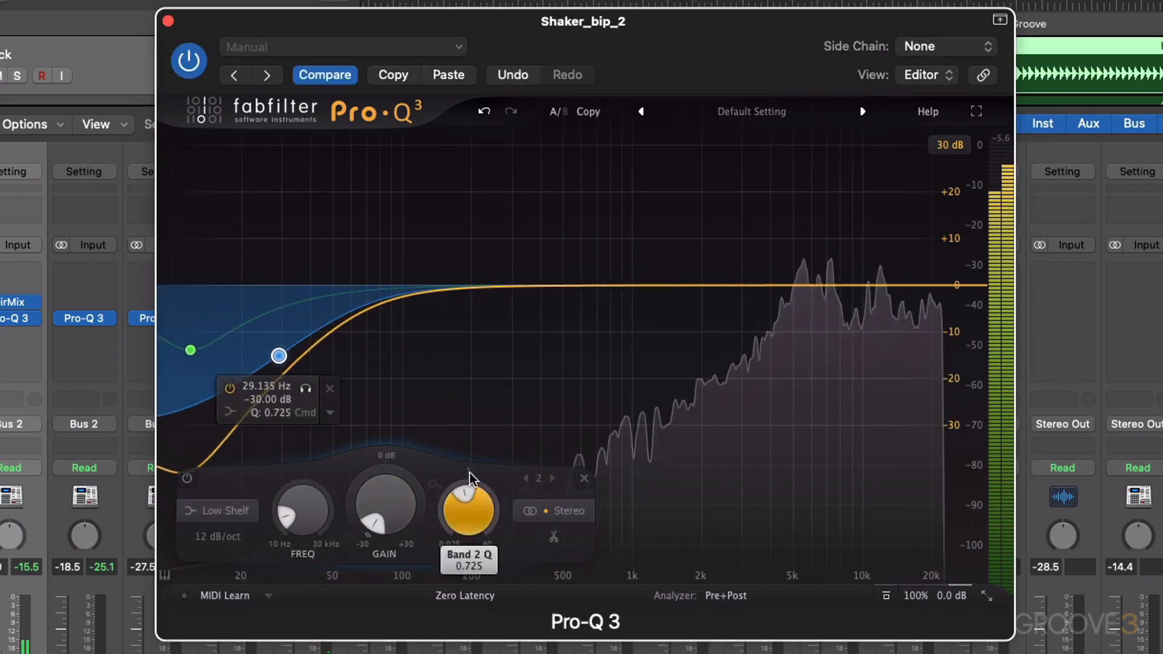
pyautogui.moveTo(278, 355); pyautogui.dragTo(319, 409)
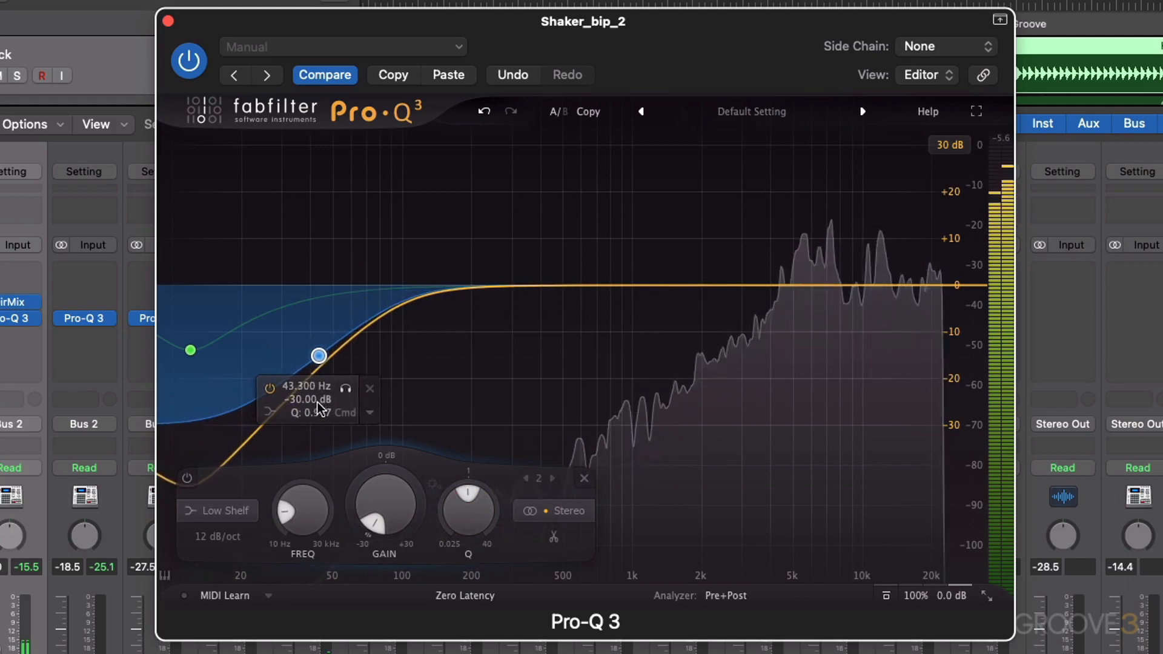
pyautogui.moveTo(319, 357); pyautogui.dragTo(339, 356)
# Step: Boost the shaker at about 6.2 kHz by 1.67 dB with Q about 1.95, and add a 36 dB/oct high cut at about 21.2 kHz
pyautogui.moveTo(568, 285); pyautogui.dragTo(815, 270)
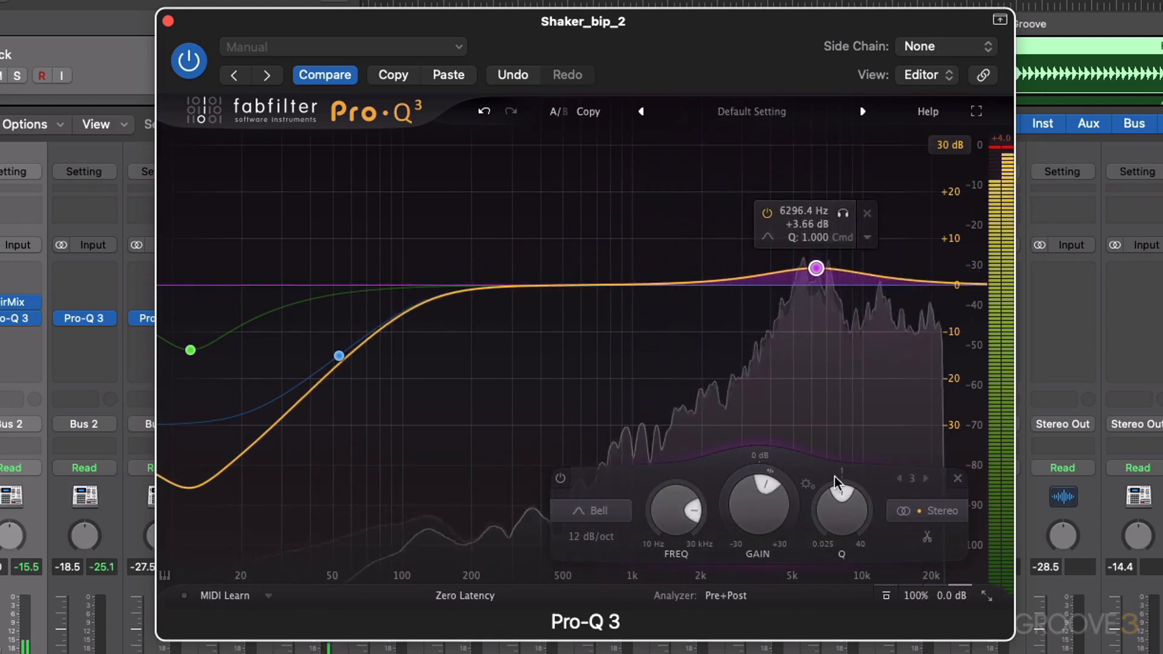
pyautogui.moveTo(841, 517); pyautogui.dragTo(841, 490)
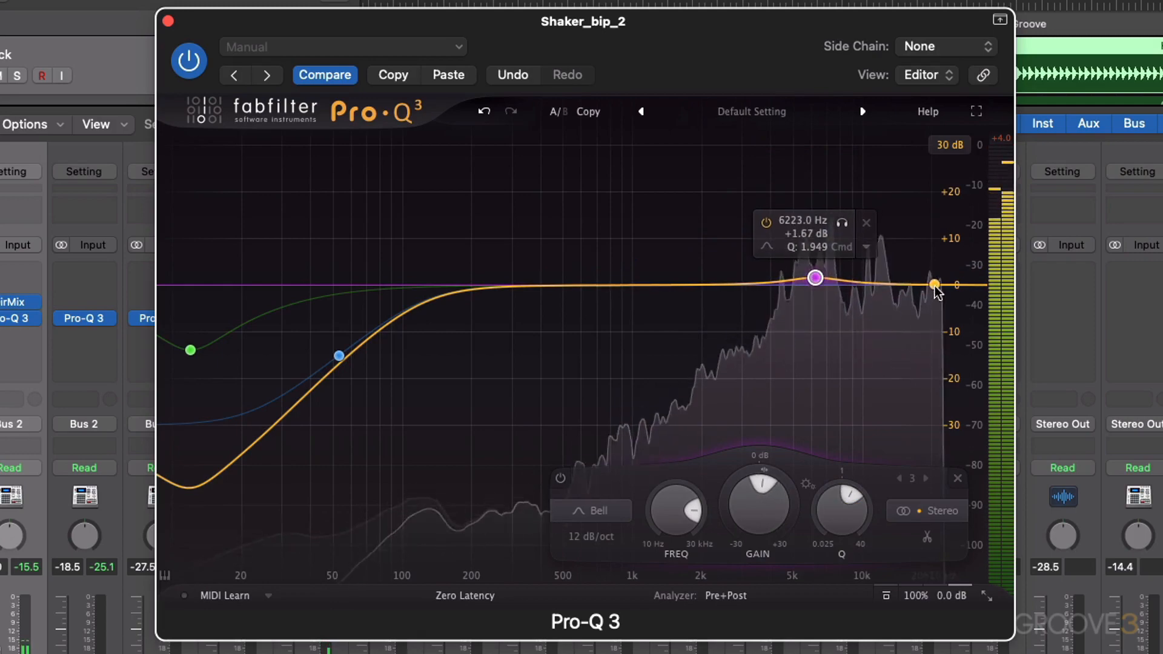
pyautogui.click(963, 285)
pyautogui.moveTo(963, 286); pyautogui.dragTo(948, 286)
pyautogui.click(581, 537)
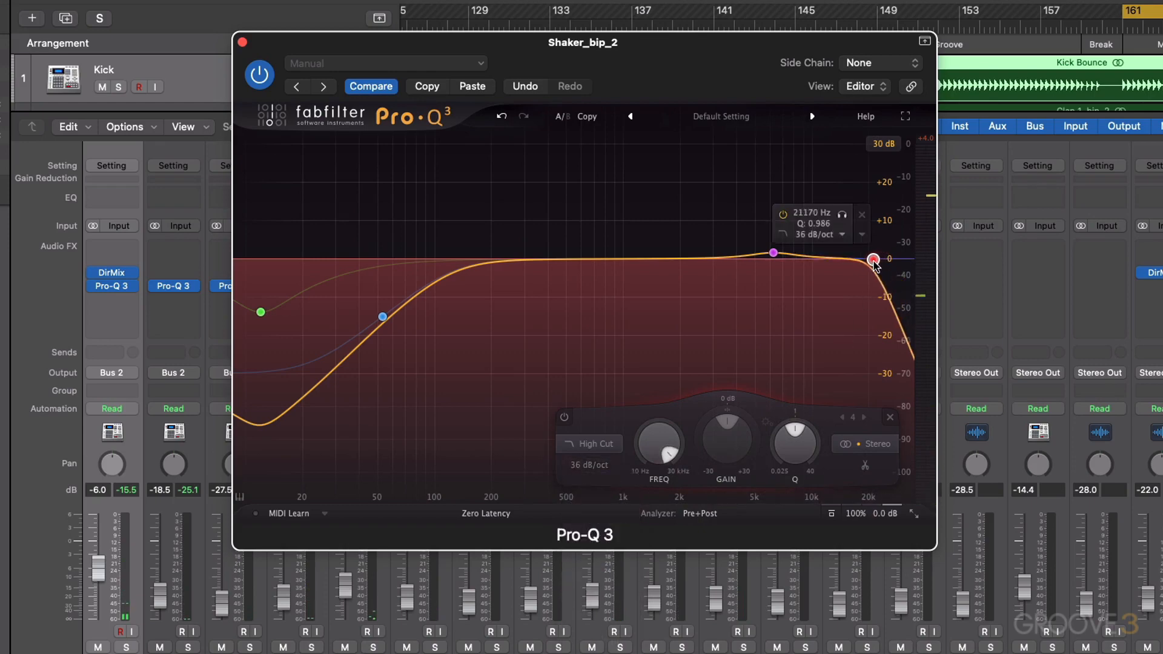
# Step: Lower the shaker's high cut to about 19.9 kHz with Q about 1.29, comparing the bypassed and active sound
pyautogui.press('space')
pyautogui.moveTo(868, 262); pyautogui.dragTo(853, 263)
pyautogui.moveTo(792, 441); pyautogui.dragTo(787, 411)
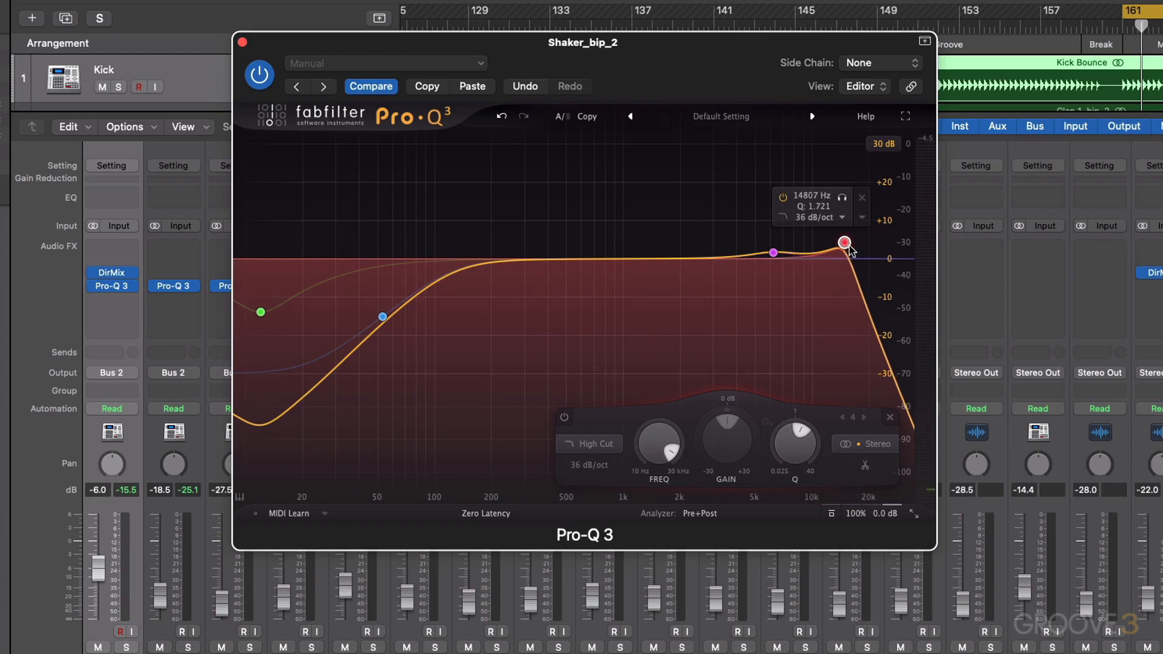
pyautogui.moveTo(846, 244); pyautogui.dragTo(856, 249)
pyautogui.click(831, 513)
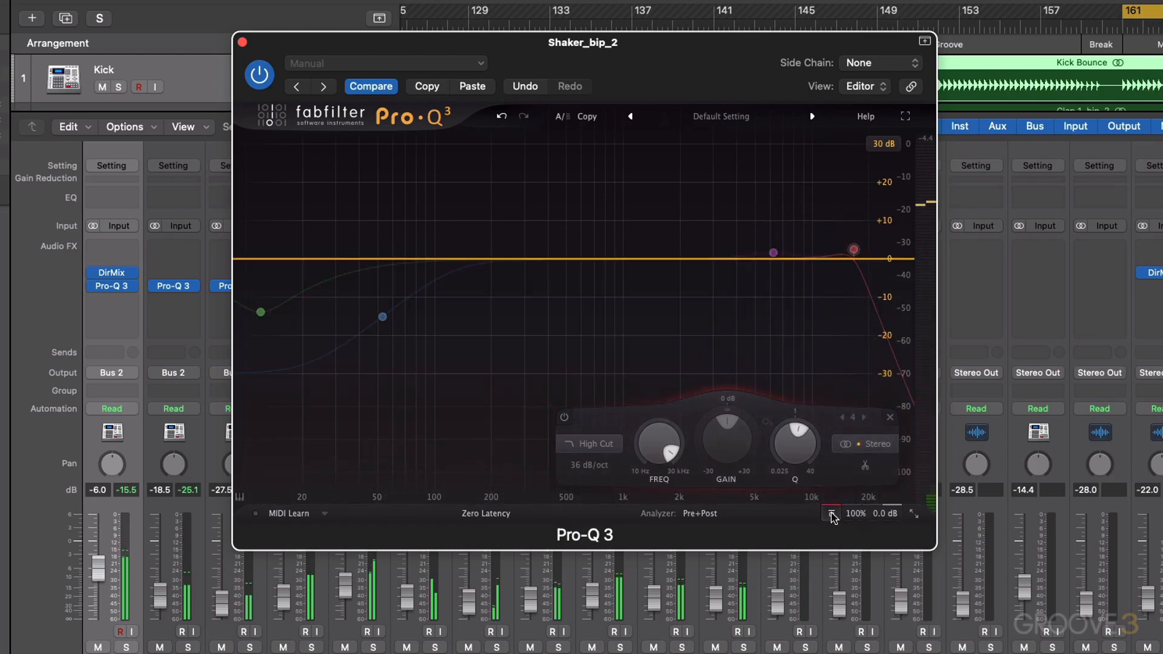
pyautogui.click(831, 513)
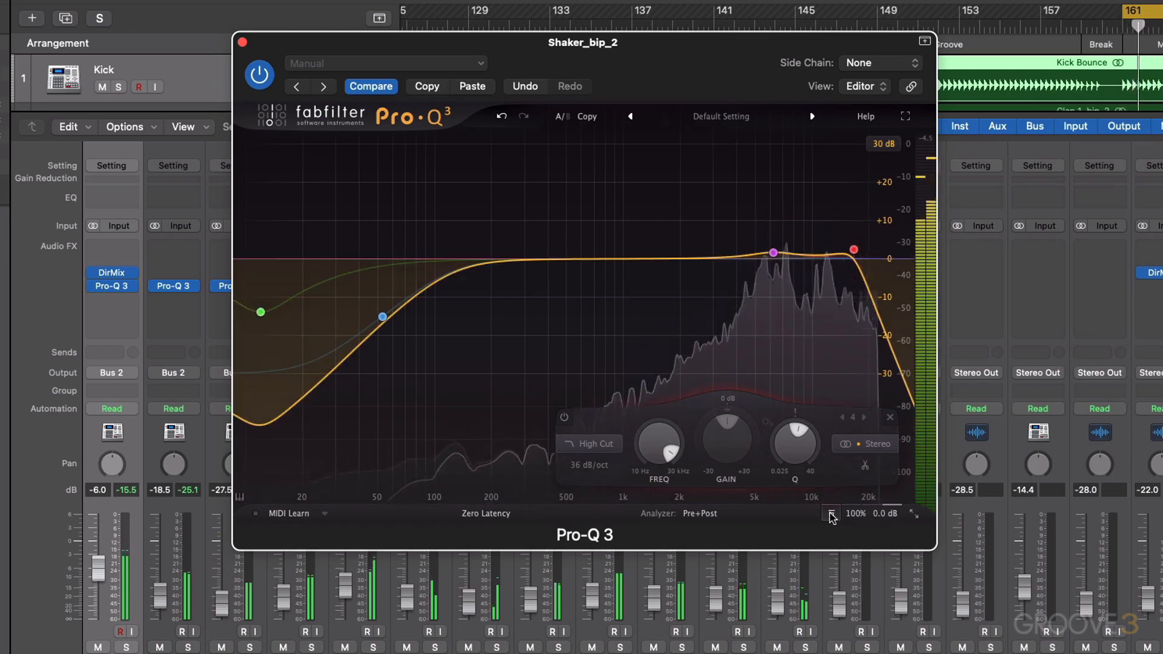
pyautogui.moveTo(855, 249); pyautogui.dragTo(869, 252)
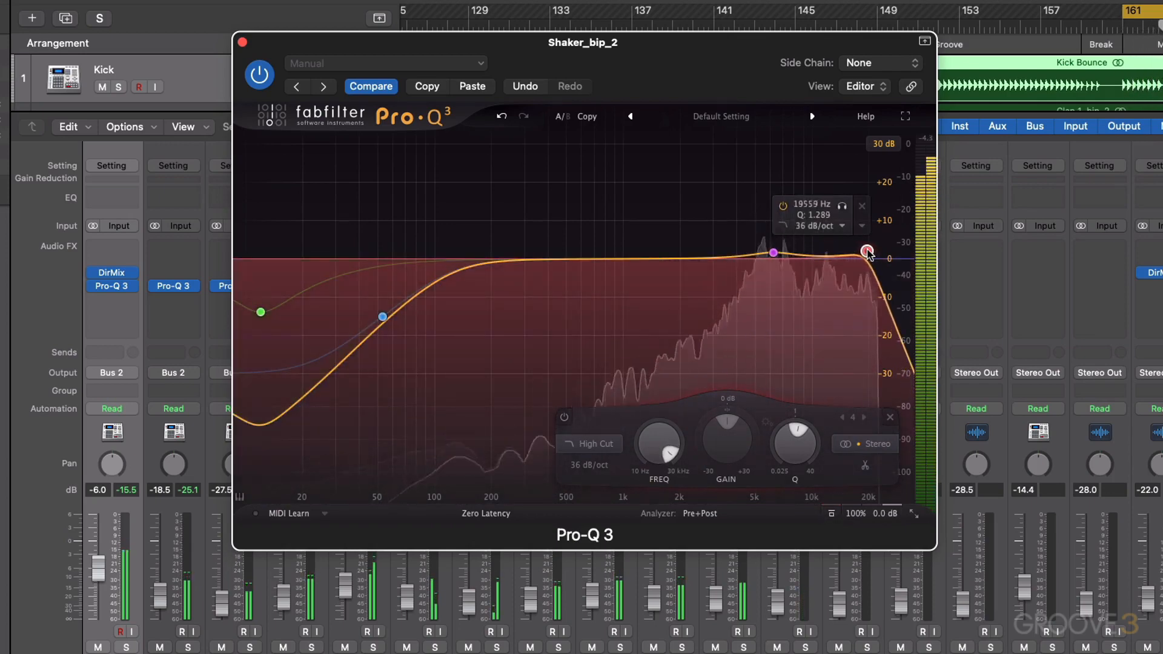
# Step: Delete the shaker's 6.2 kHz bell boost and compare the bypassed and active sound
pyautogui.rightClick(773, 253)
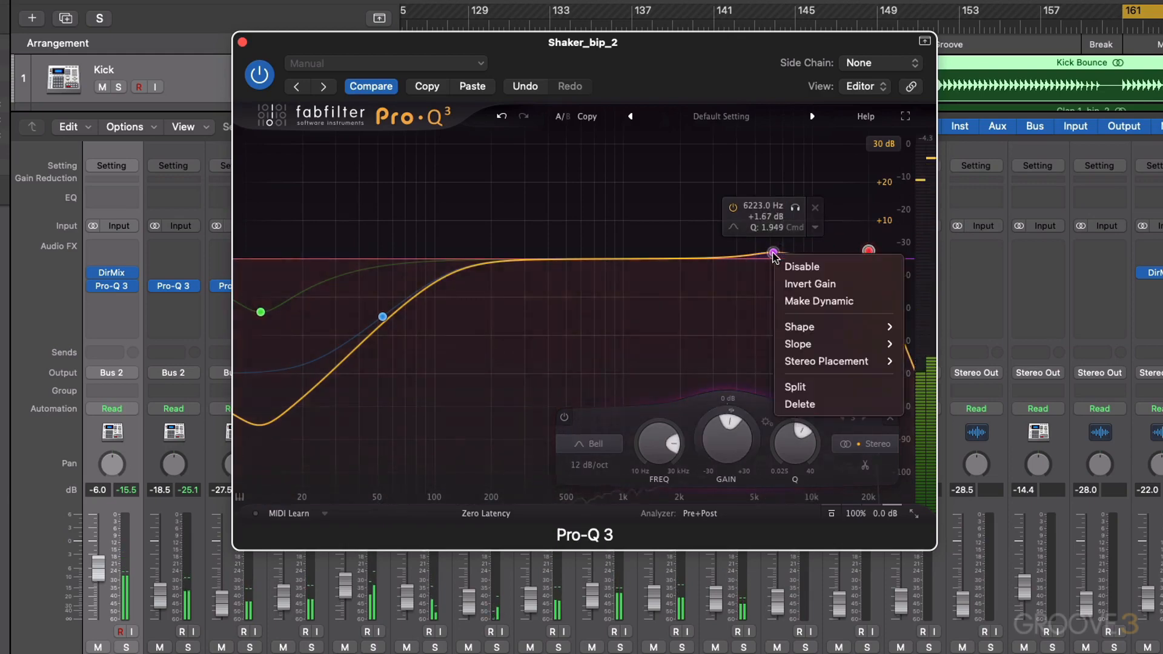
pyautogui.click(801, 404)
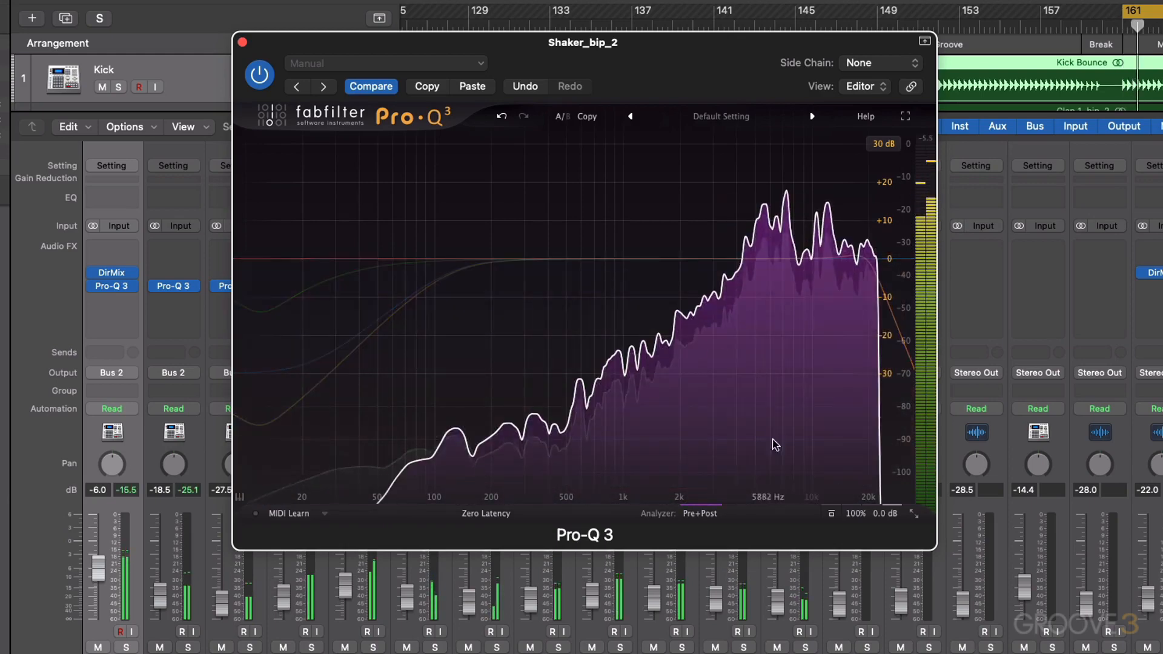
pyautogui.click(832, 514)
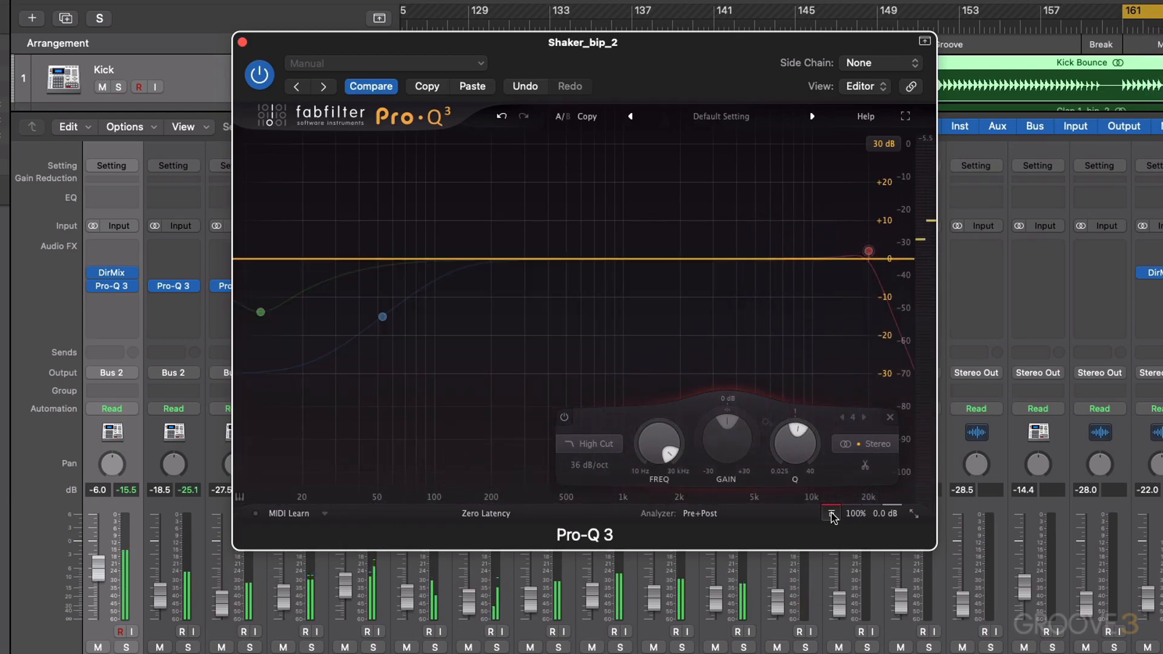
pyautogui.click(832, 515)
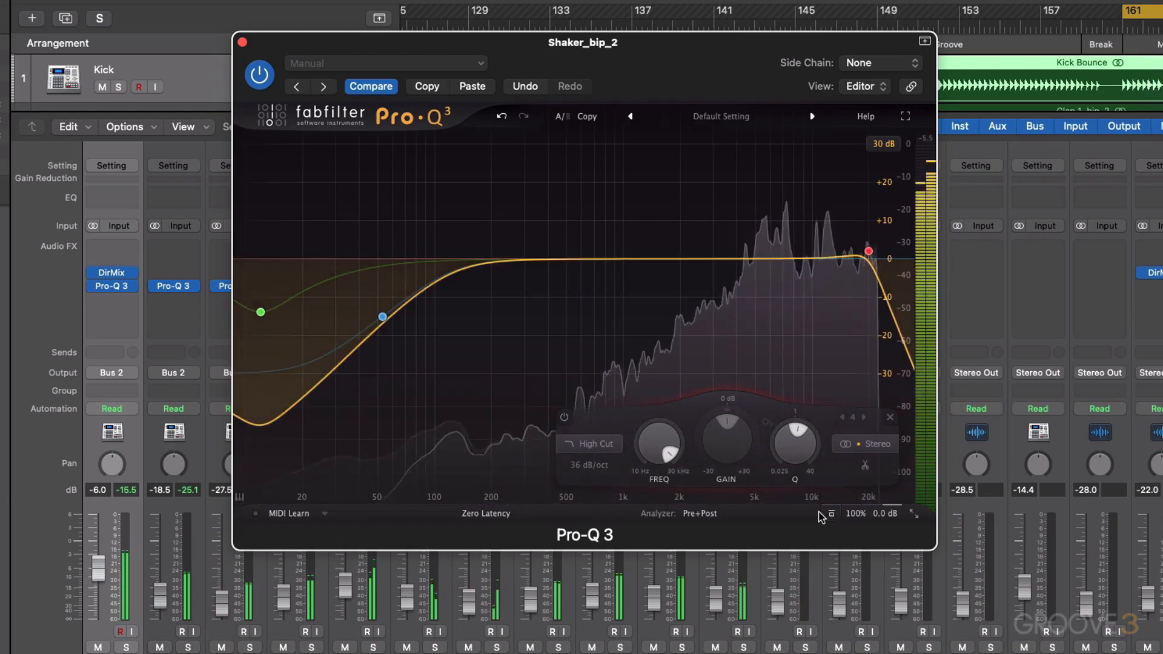
# Step: Delete the shaker's high cut band and close its equalizer window
pyautogui.rightClick(869, 251)
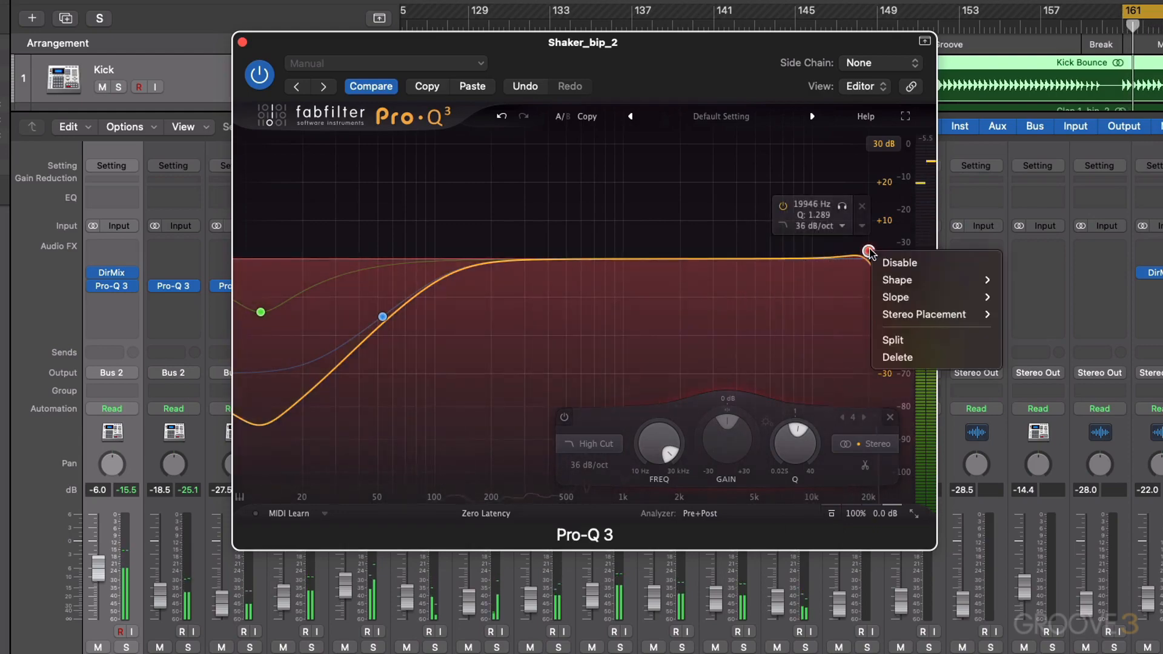
pyautogui.click(895, 359)
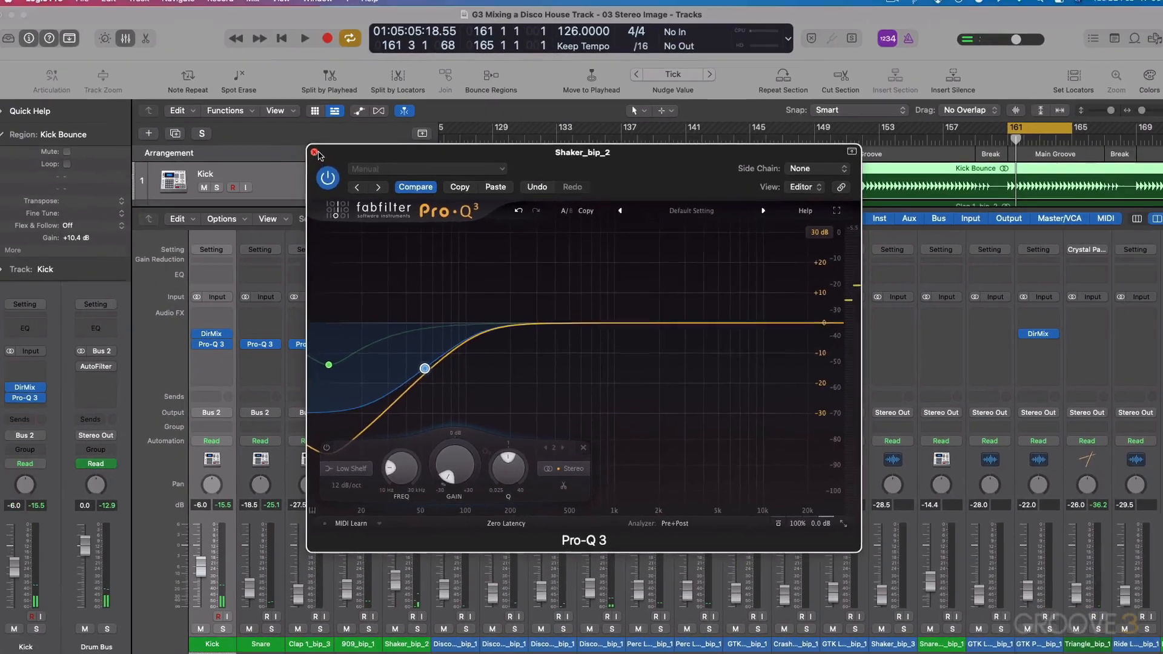
pyautogui.click(242, 42)
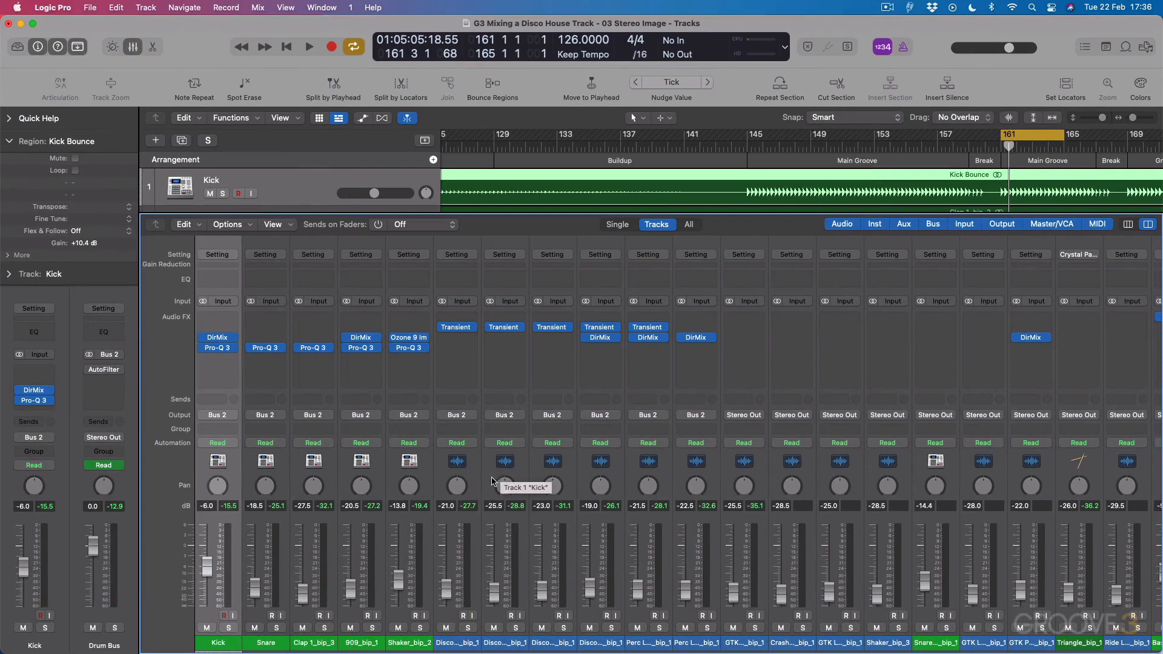
# Step: Solo the Disco Loop 1 channel and insert a stereo Pro-Q 3 after its Transient plug-in
pyautogui.hscroll(2, 511, 514)
pyautogui.click(430, 628)
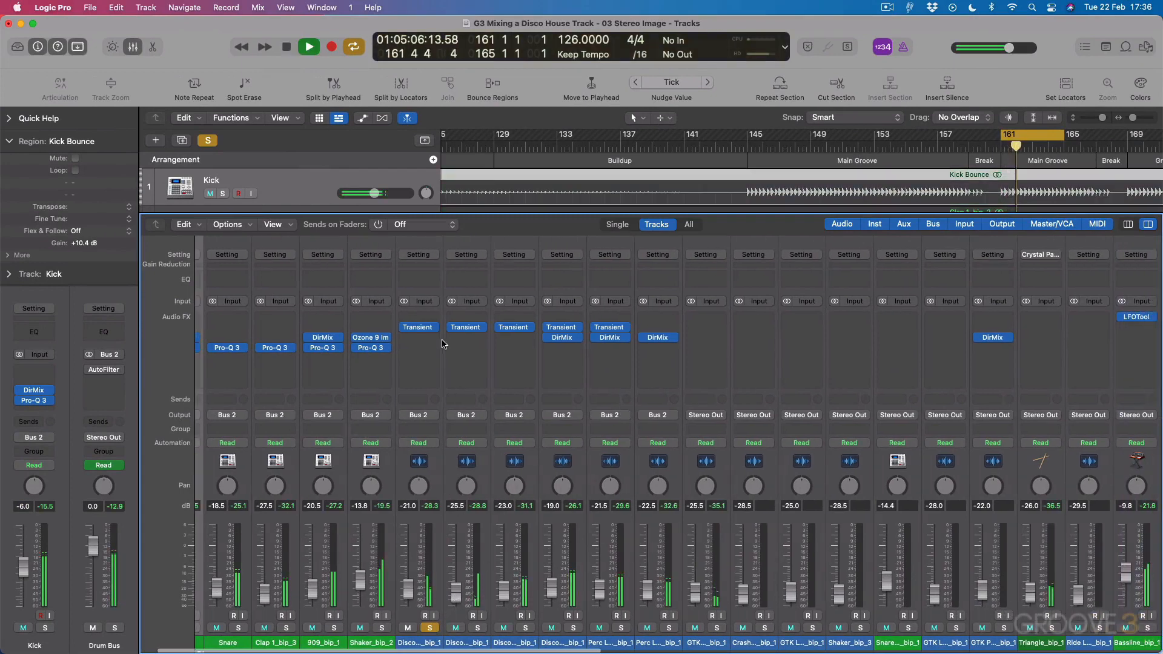
pyautogui.click(408, 350)
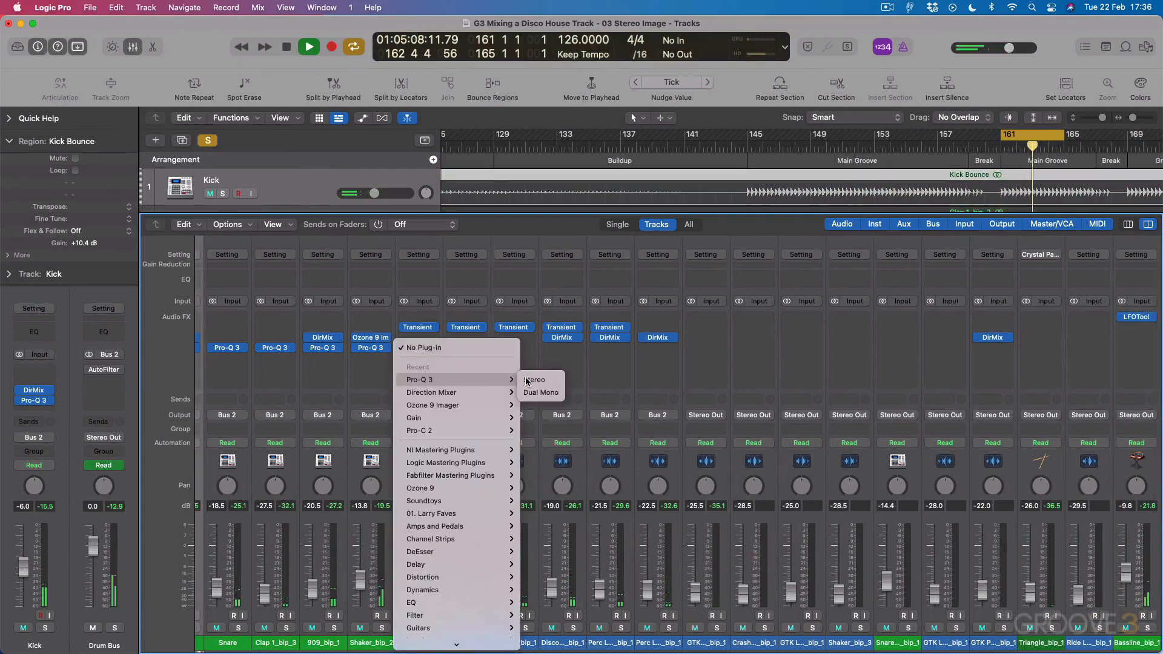
pyautogui.click(527, 380)
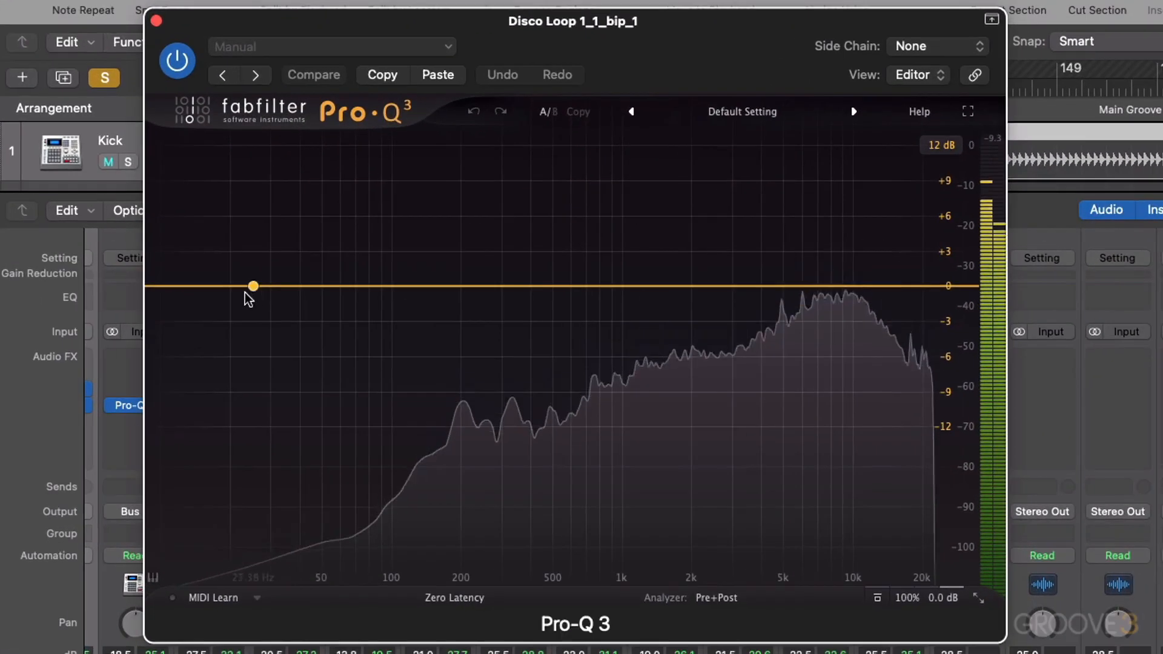
# Step: Cut Disco Loop 1's lows with a Q 0.3 low shelf near 17 Hz and a bell near 13 Hz at about -15 dB
pyautogui.moveTo(234, 287); pyautogui.dragTo(216, 347)
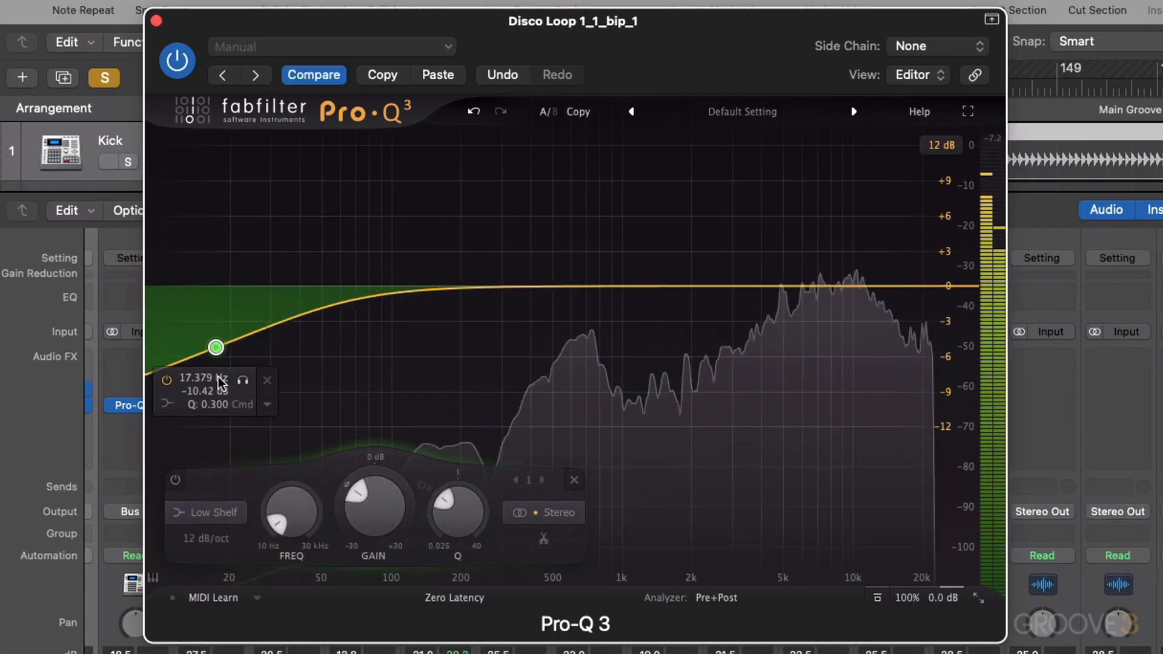
pyautogui.moveTo(333, 305); pyautogui.dragTo(188, 453)
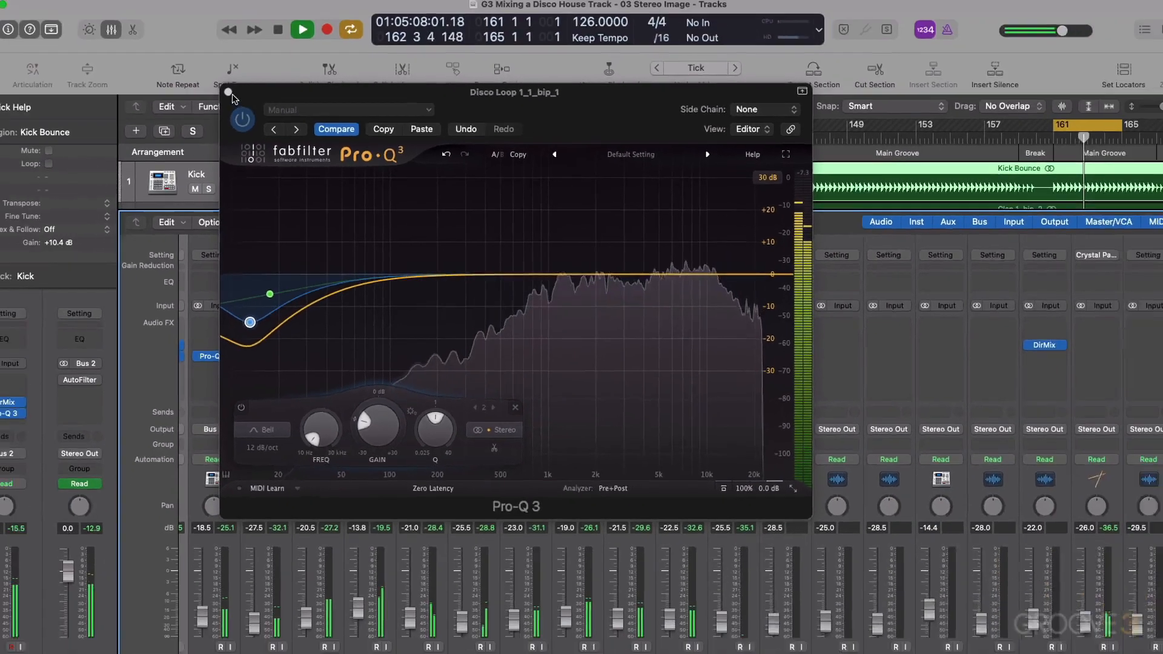
pyautogui.click(156, 21)
# Step: Solo the Disco Loop 2 channel and insert a stereo Pro-Q 3 on it
pyautogui.click(477, 627)
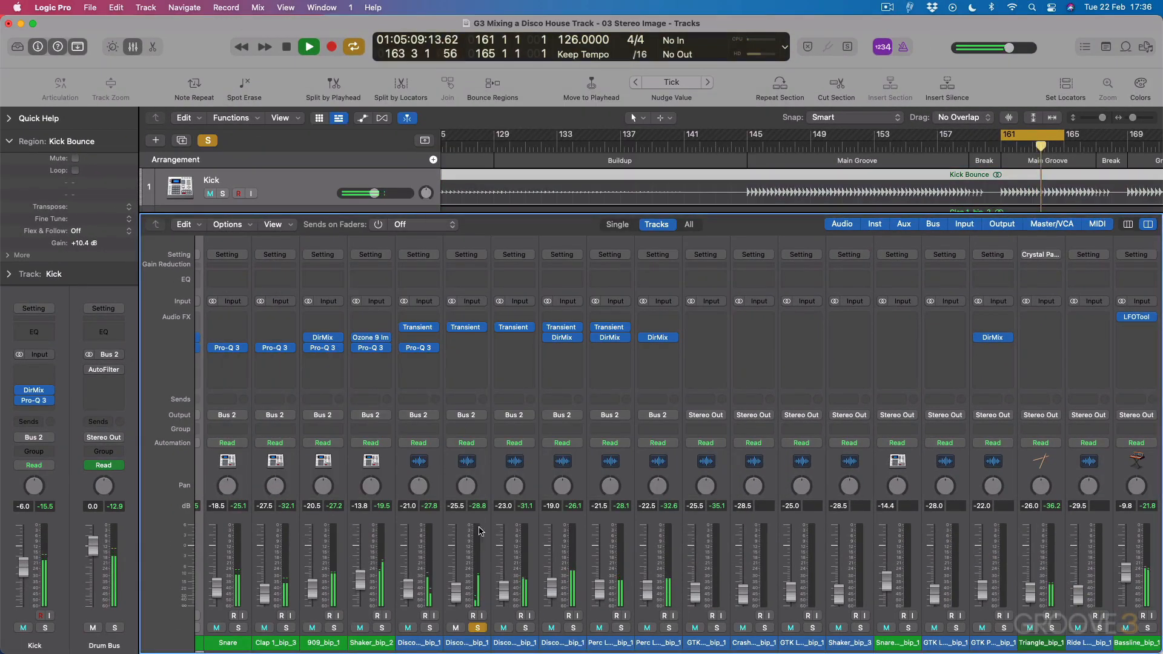
pyautogui.click(455, 348)
pyautogui.click(583, 380)
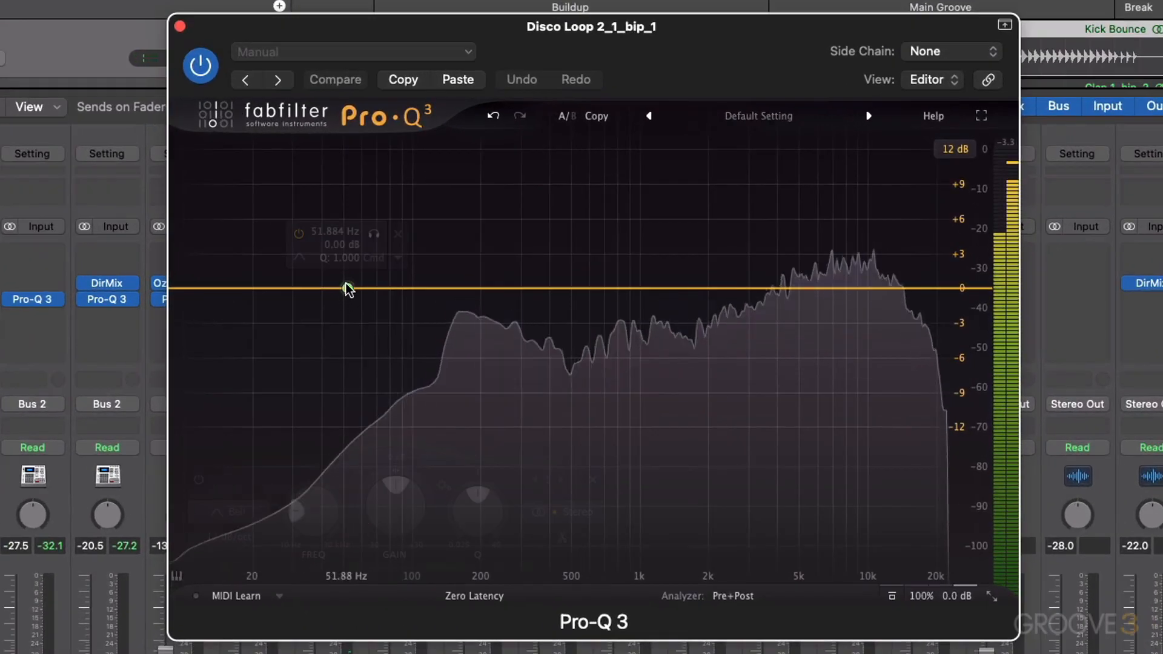
# Step: Cut Disco Loop 2's lows with a bell band at about 12.6 Hz and -30 dB, and unsolo the channel
pyautogui.moveTo(348, 289); pyautogui.dragTo(207, 465)
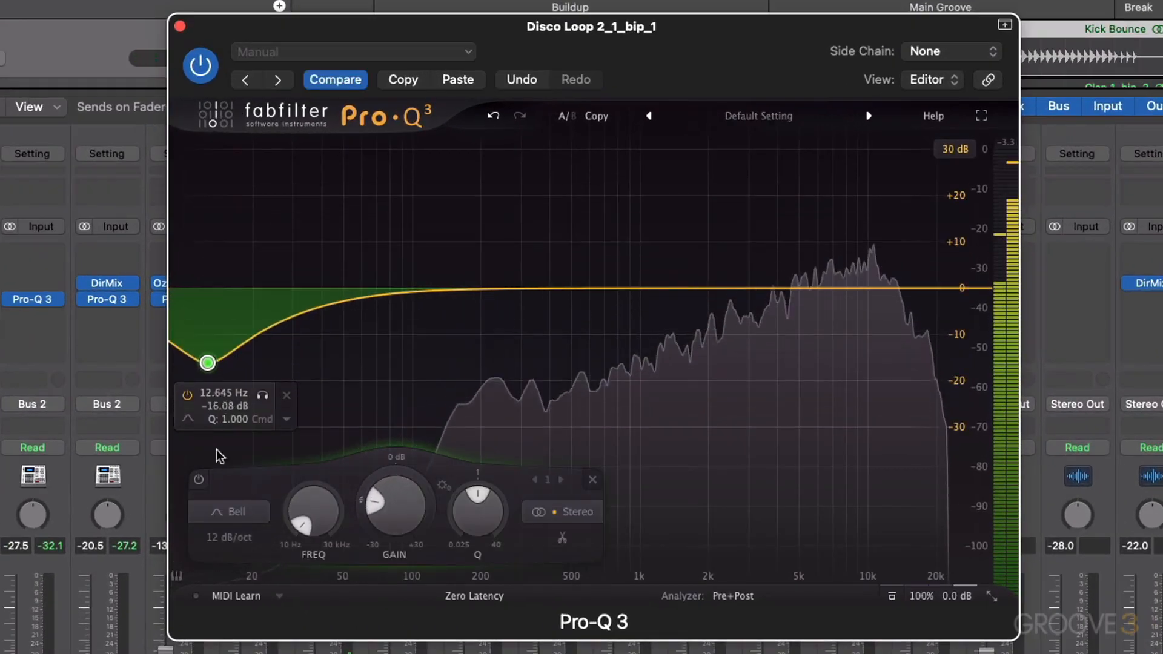
pyautogui.moveTo(208, 362); pyautogui.dragTo(207, 428)
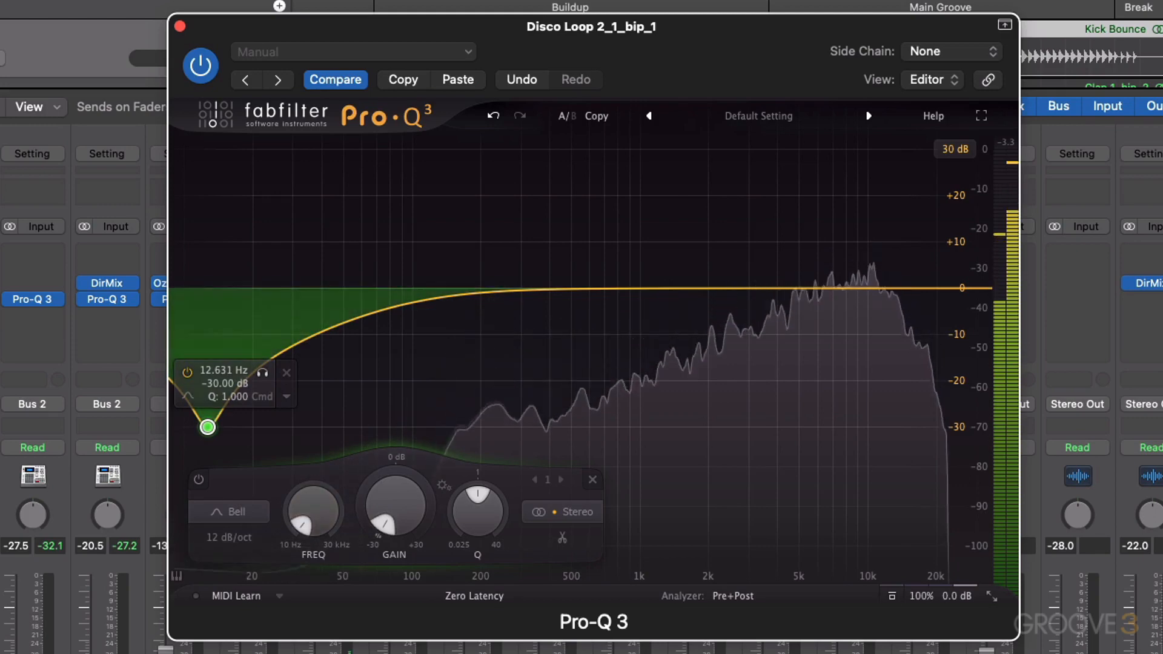
pyautogui.click(348, 653)
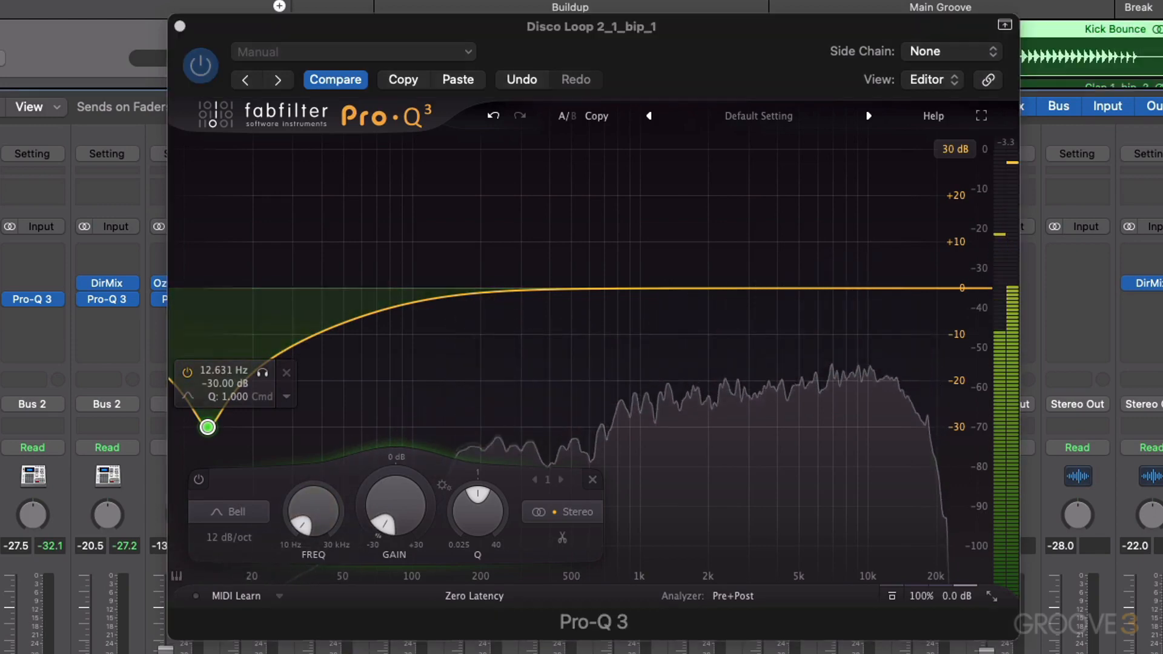
# Step: Add a 30 dB/oct high cut to Disco Loop 2 at about 12.4 kHz with Q about 0.86, and close the equalizer
pyautogui.moveTo(969, 288); pyautogui.dragTo(925, 292)
pyautogui.click(598, 532)
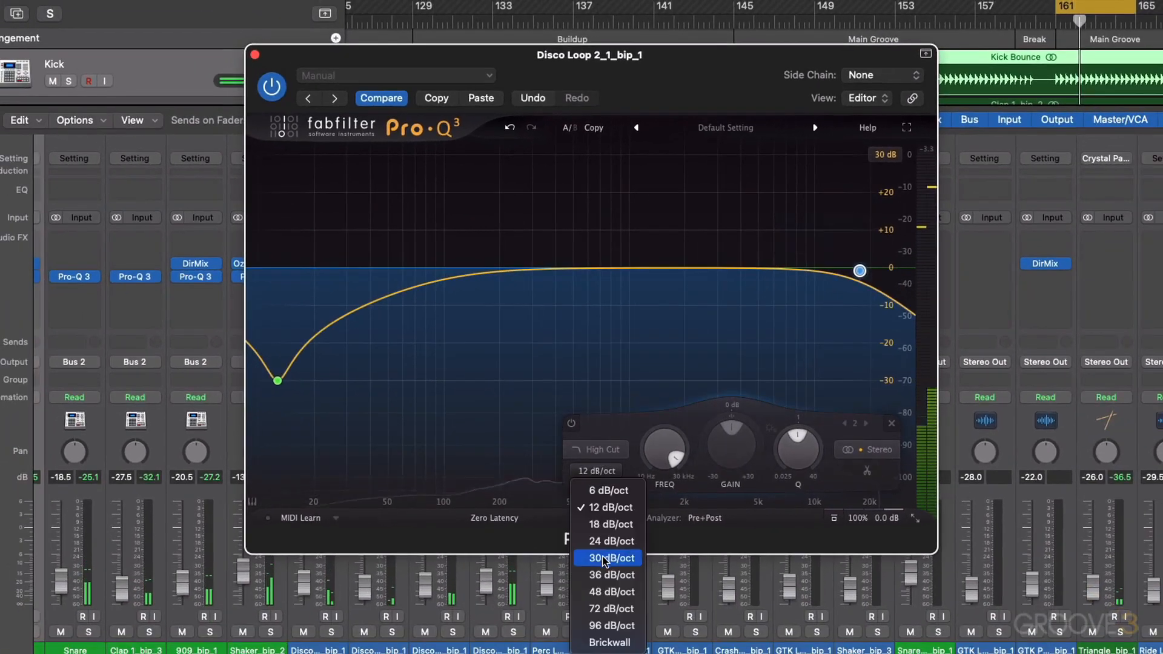
pyautogui.click(604, 558)
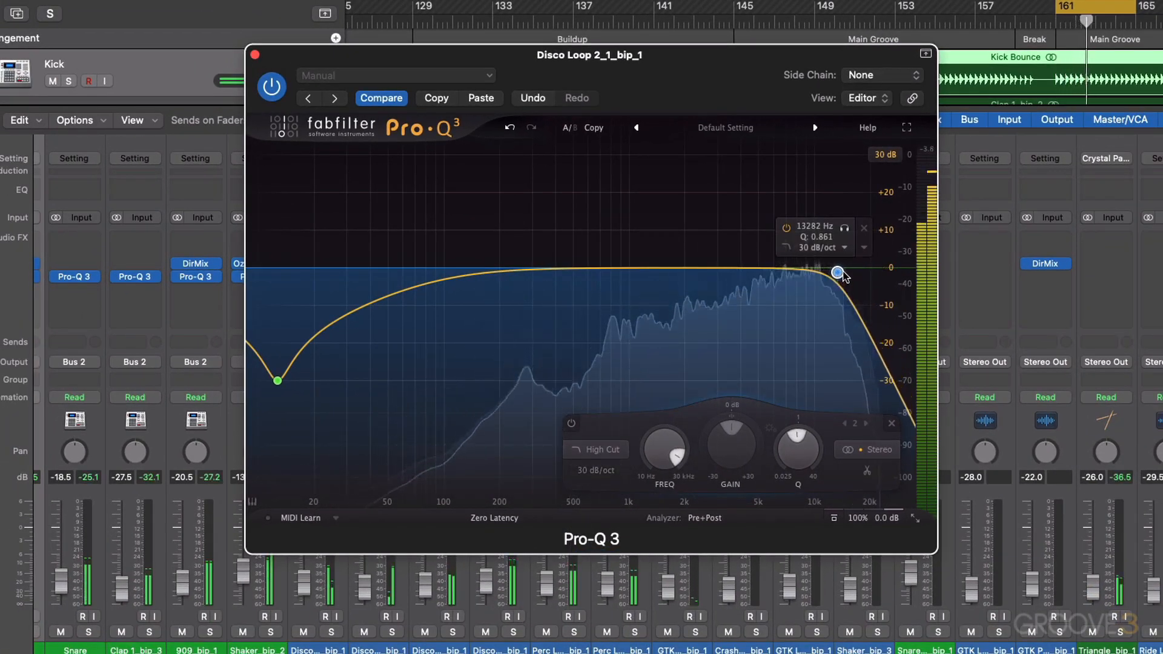
pyautogui.moveTo(843, 274); pyautogui.dragTo(833, 274)
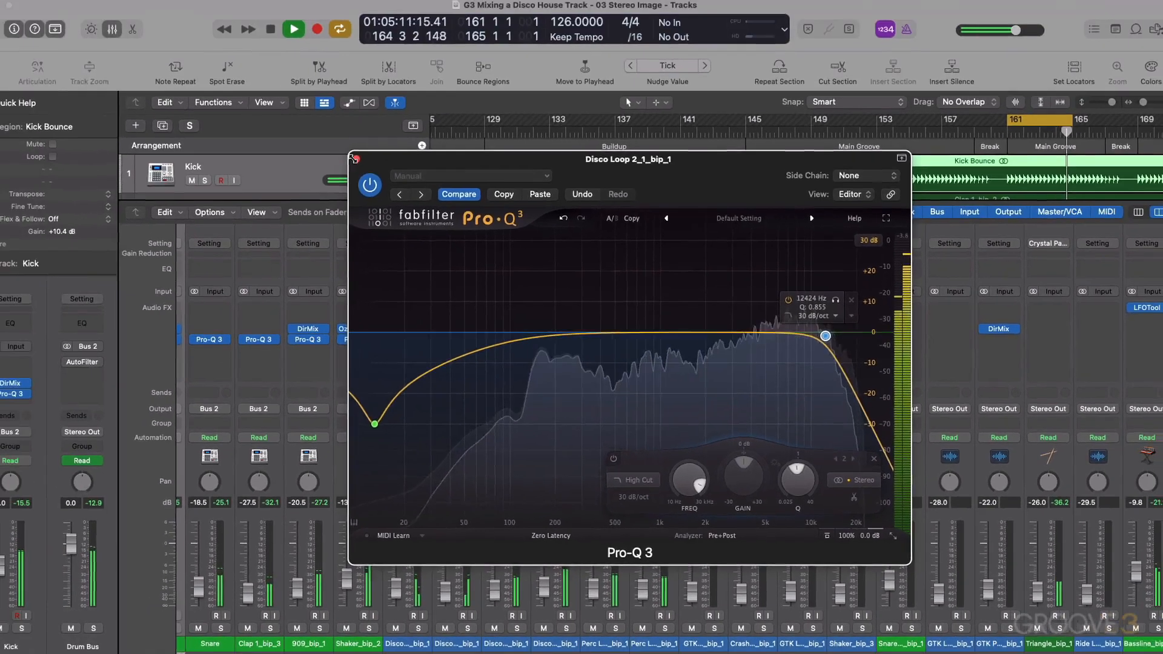
pyautogui.click(255, 55)
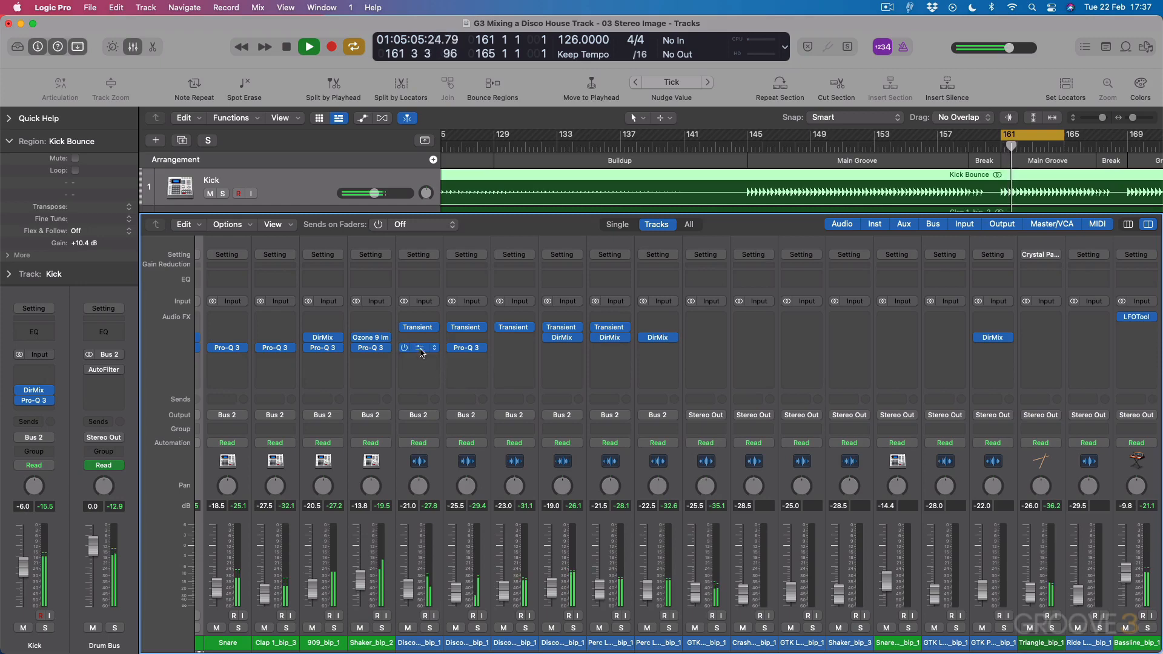
# Step: Reopen Disco Loop 1's Pro-Q 3 and add a 30 dB/oct high cut at about 16.5 kHz with Q about 0.99
pyautogui.click(421, 349)
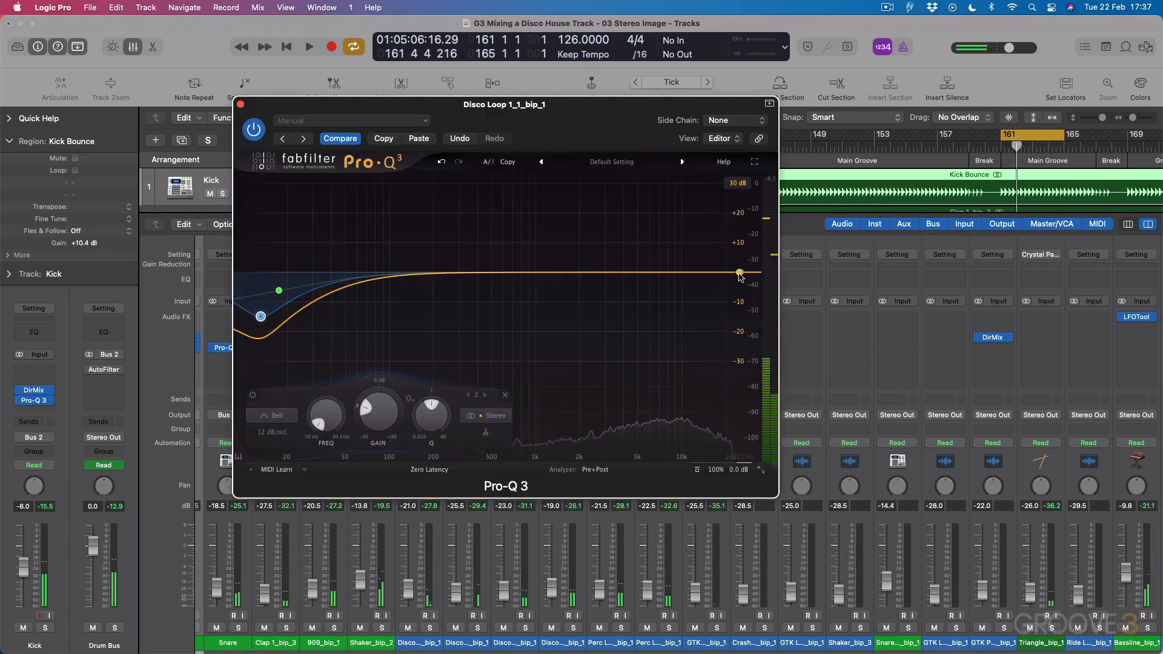
pyautogui.moveTo(739, 273); pyautogui.dragTo(728, 274)
pyautogui.click(510, 431)
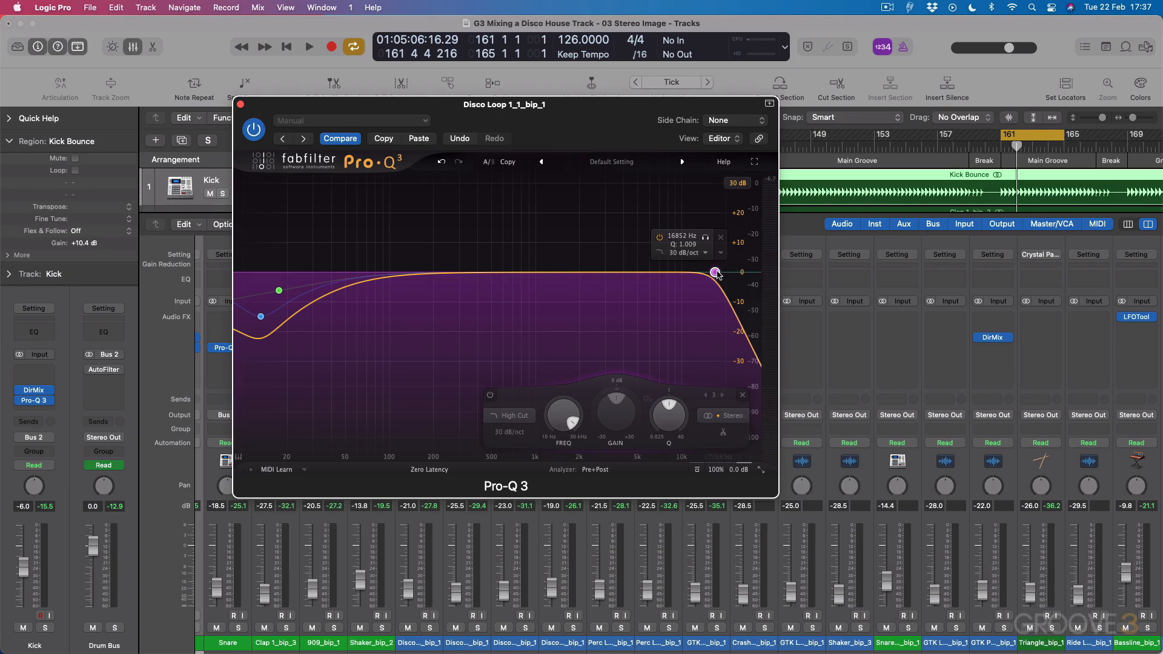
pyautogui.press('space')
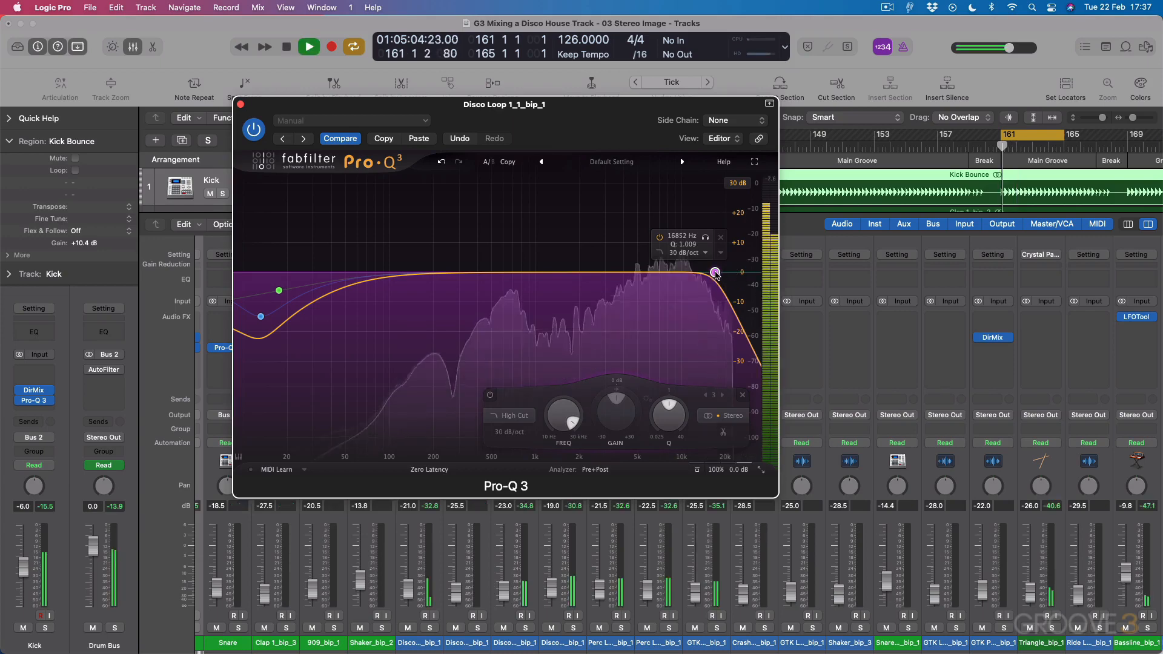
pyautogui.moveTo(715, 272); pyautogui.dragTo(716, 273)
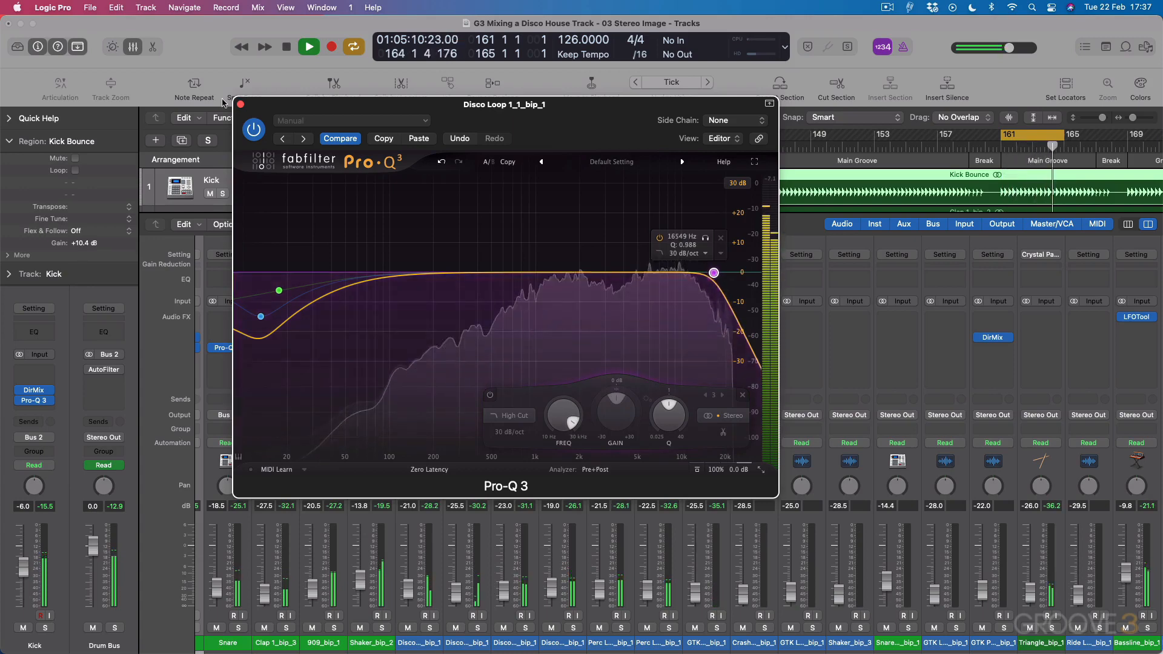
pyautogui.click(241, 104)
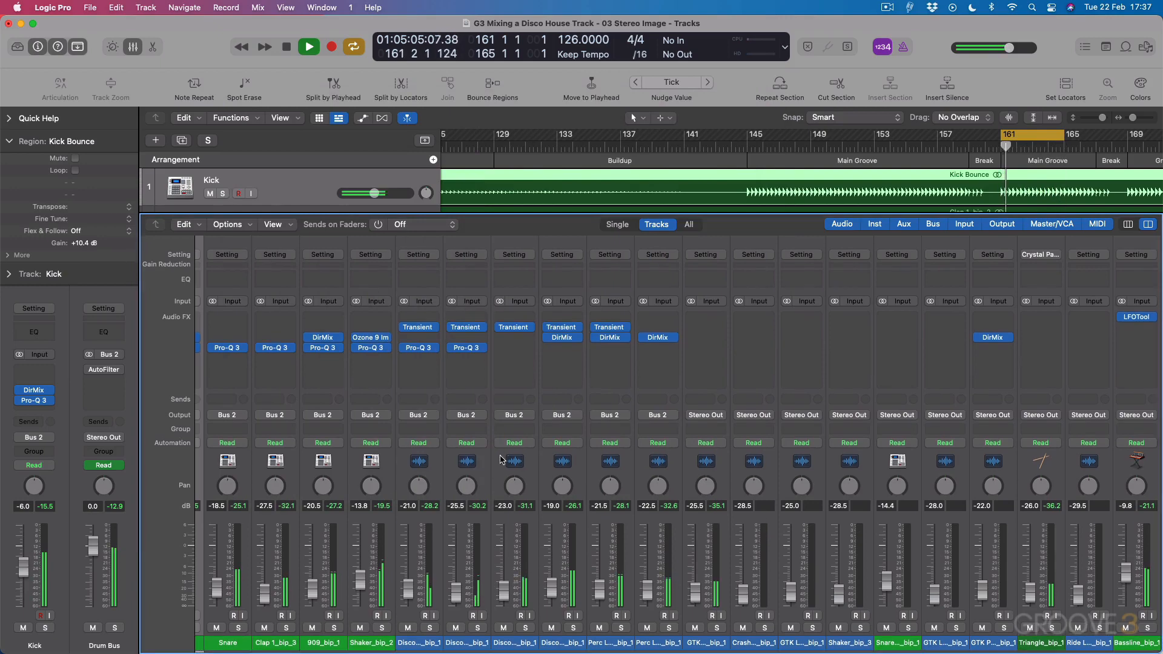
# Step: Solo the Disco Loop 3 channel, insert a stereo Pro-Q 3 on it, and stop playback
pyautogui.click(527, 628)
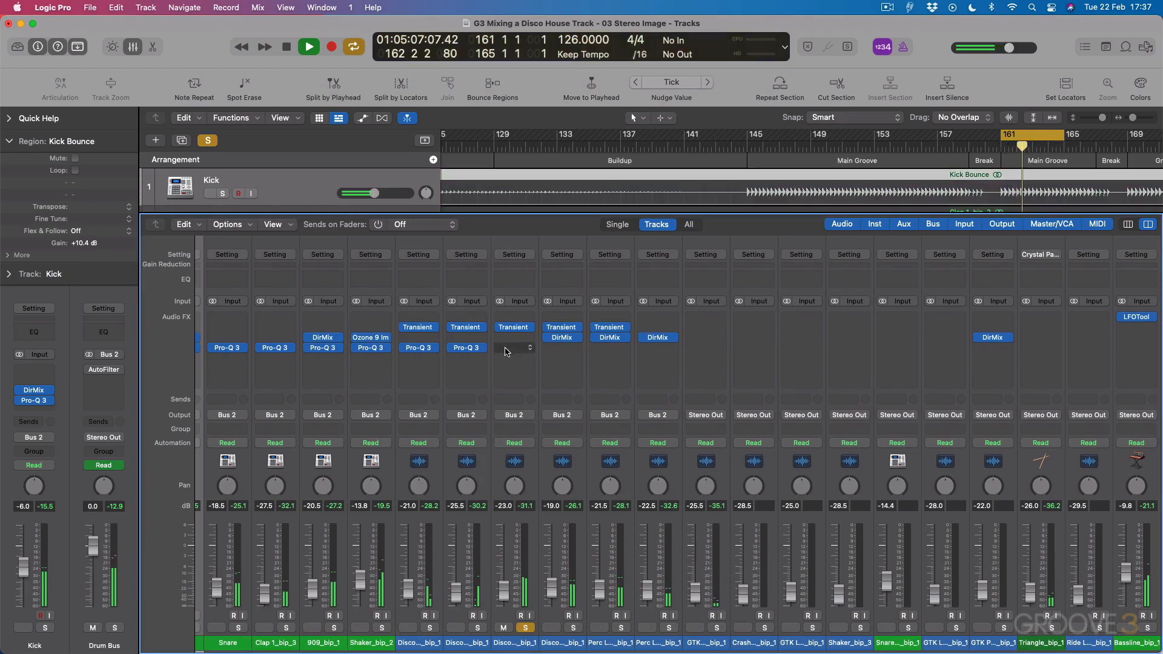
pyautogui.click(506, 349)
pyautogui.click(618, 382)
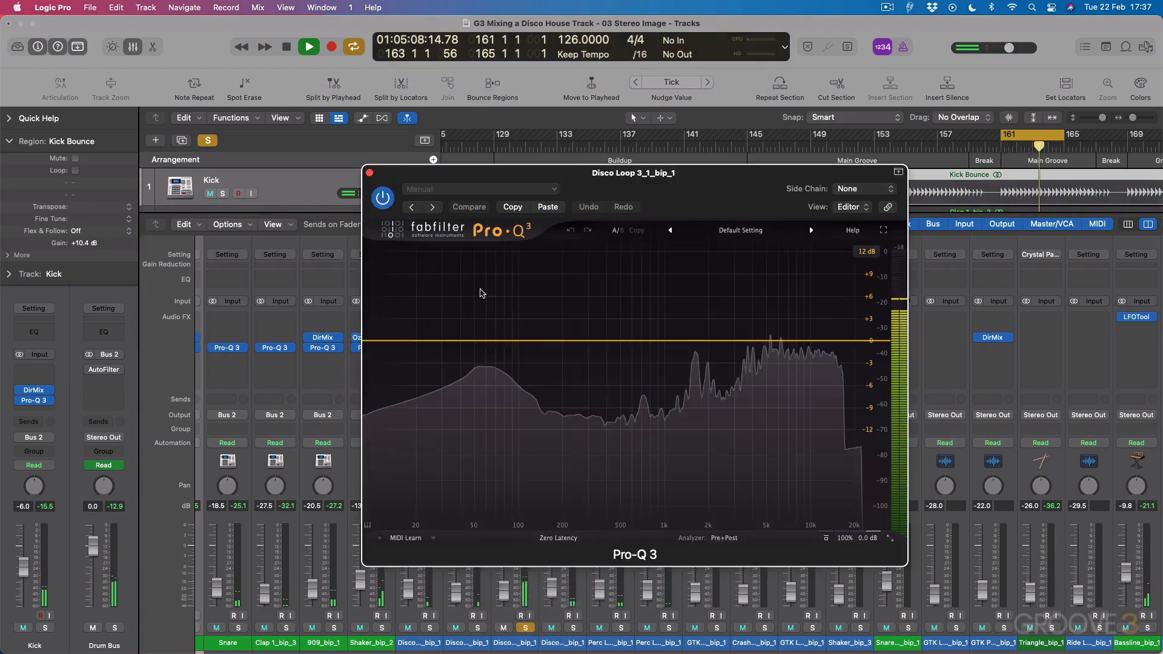
pyautogui.press('space')
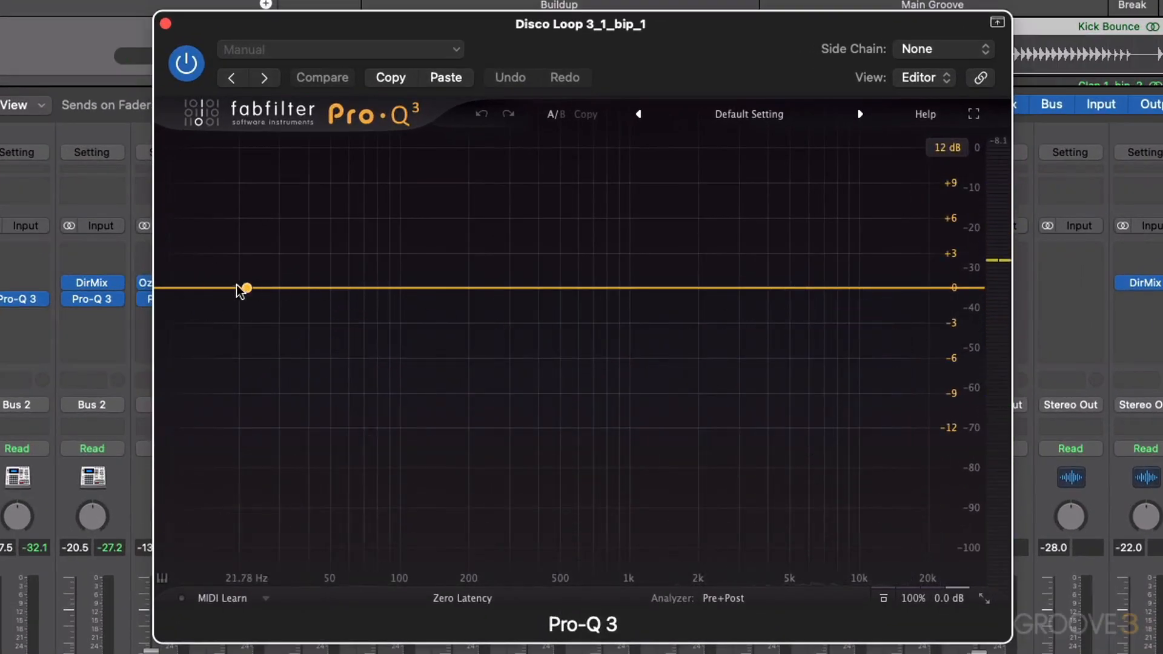
# Step: Cut Disco Loop 3's lows with a -30 dB bell near 15 Hz and a -30 dB low shelf at about 17.5 Hz with Q about 0.89
pyautogui.moveTo(344, 290); pyautogui.dragTo(246, 444)
pyautogui.moveTo(461, 521); pyautogui.dragTo(453, 533)
pyautogui.moveTo(246, 351); pyautogui.dragTo(208, 427)
pyautogui.click(273, 286)
pyautogui.moveTo(273, 286); pyautogui.dragTo(259, 386)
pyautogui.moveTo(259, 346); pyautogui.dragTo(236, 378)
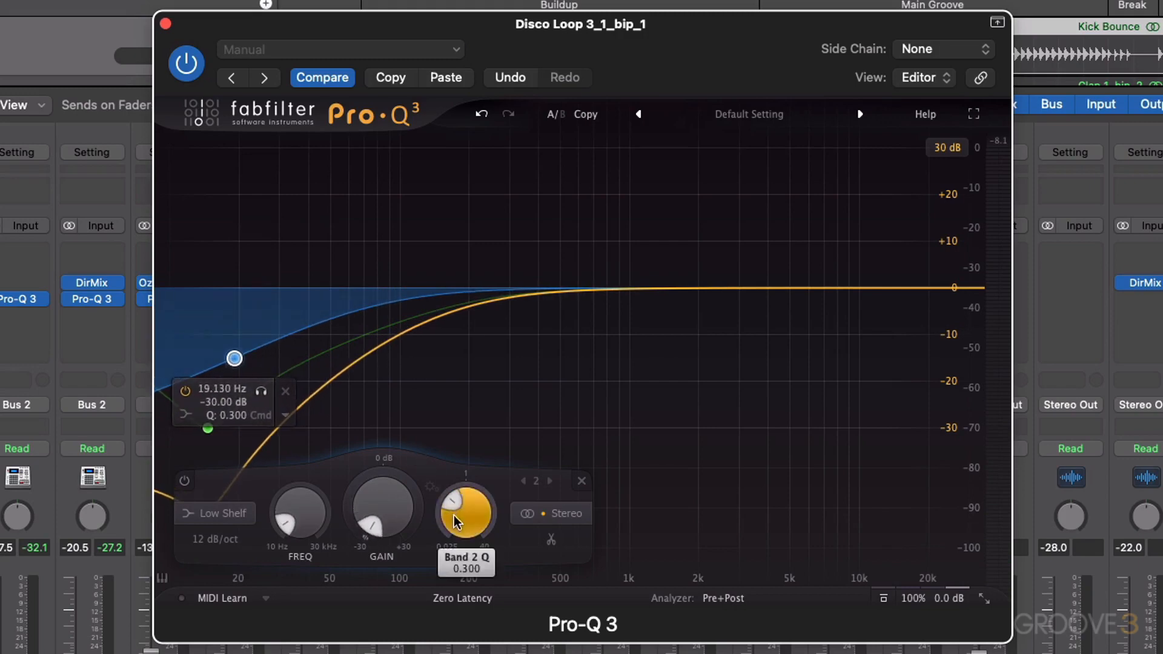
pyautogui.moveTo(453, 487); pyautogui.dragTo(453, 477)
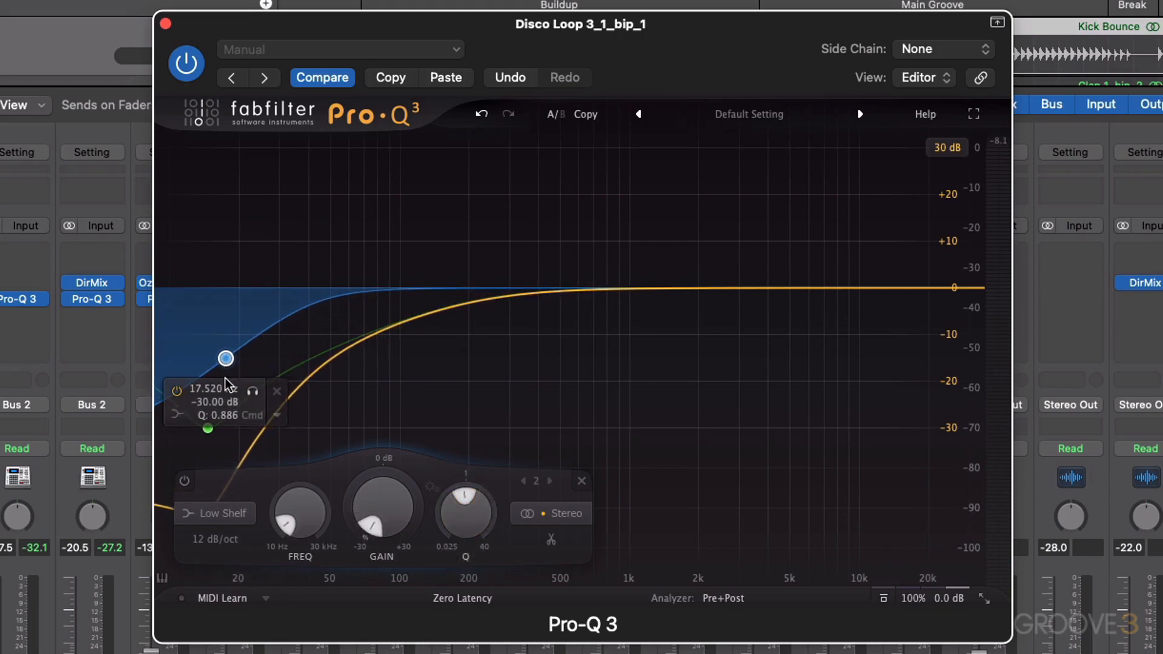
# Step: Refine Disco Loop 3's low cut during playback: low shelf to about 15.7 Hz, and a narrower -30 dB bell near 18 Hz
pyautogui.press('space')
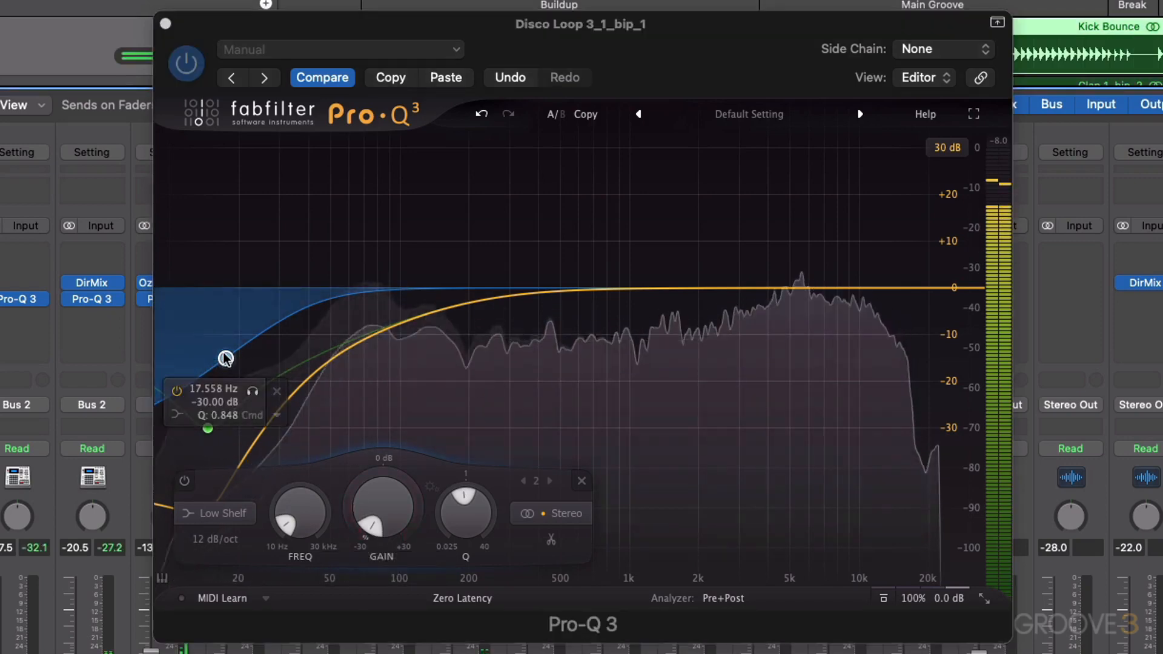
pyautogui.moveTo(226, 359); pyautogui.dragTo(215, 359)
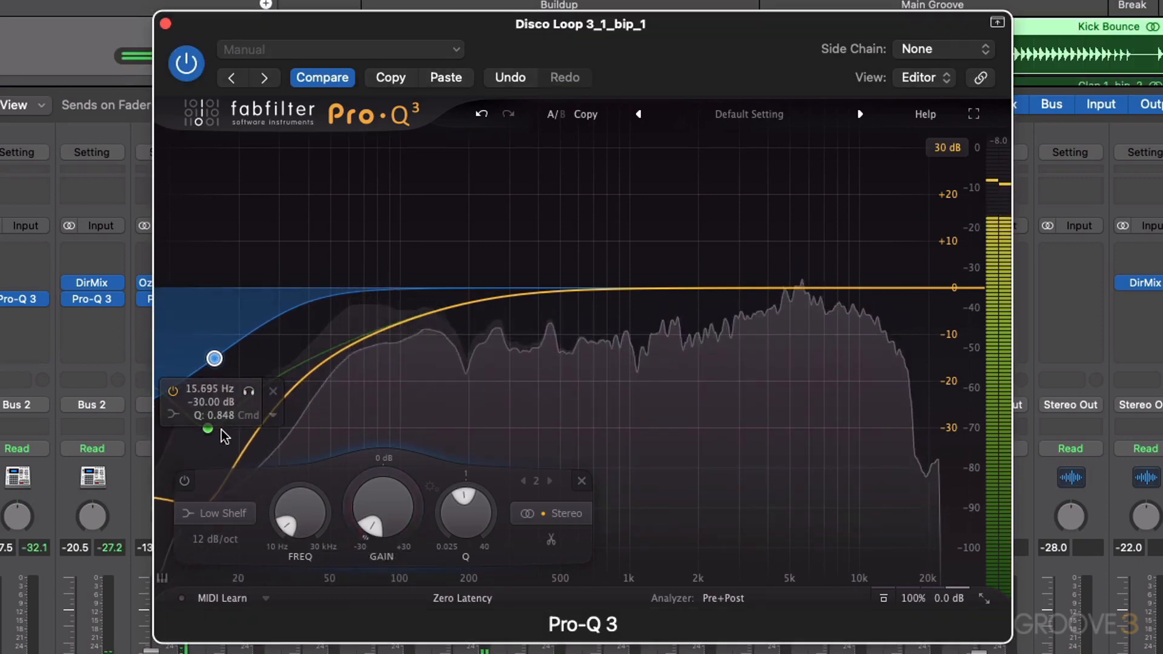
pyautogui.moveTo(208, 431); pyautogui.dragTo(199, 429)
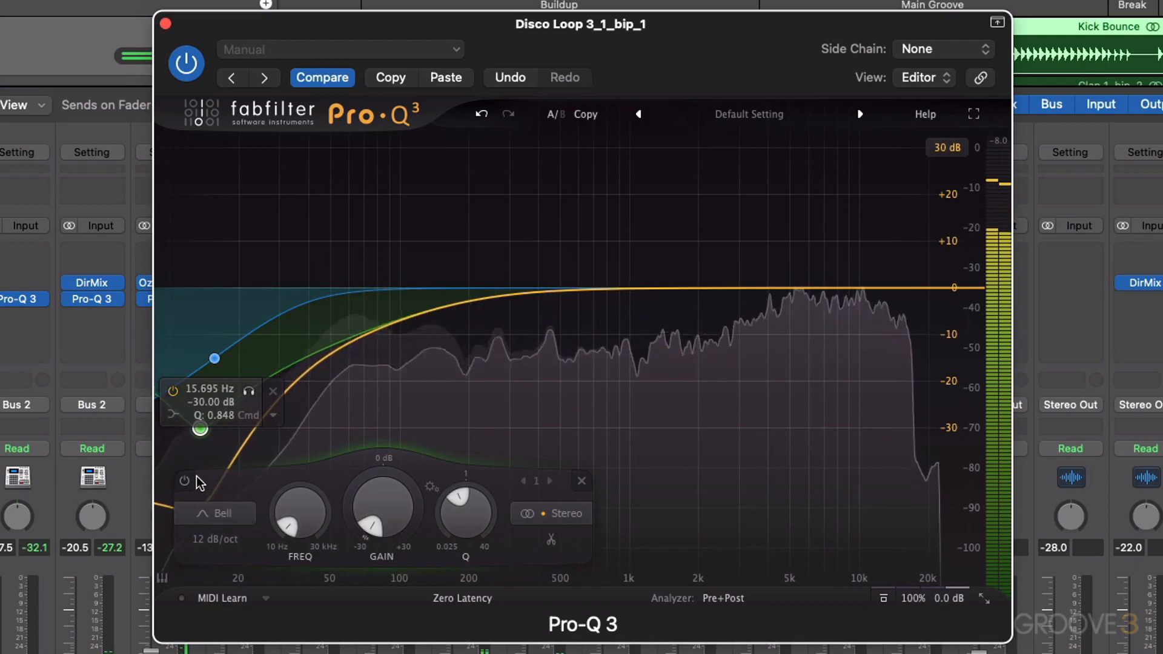
pyautogui.moveTo(465, 497); pyautogui.dragTo(467, 475)
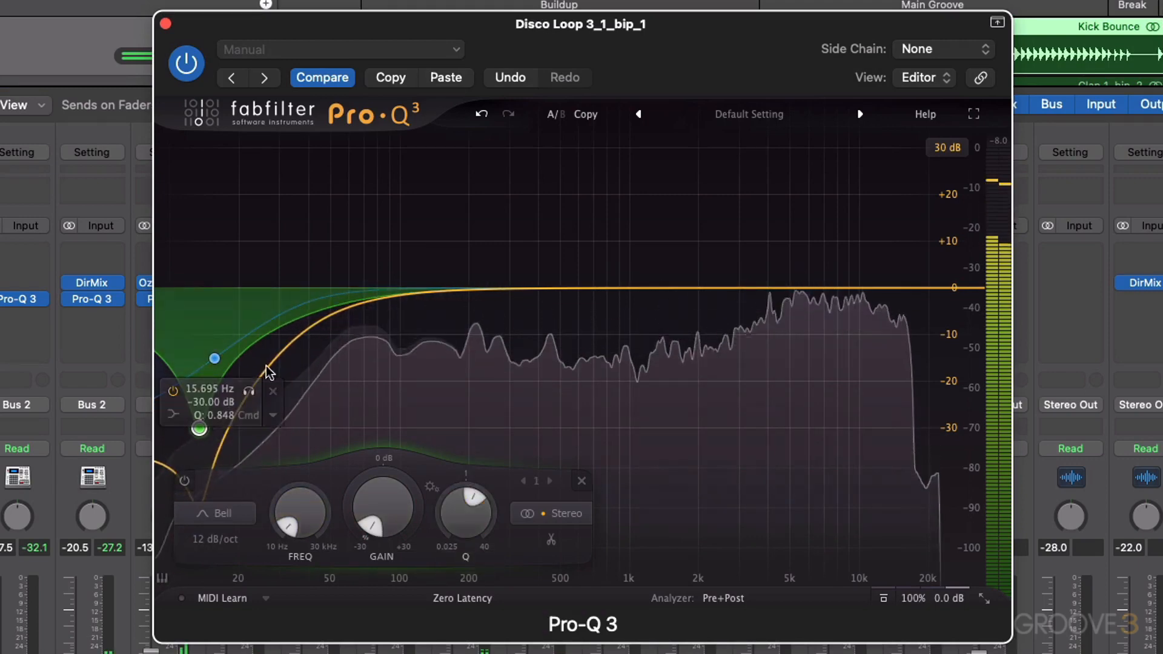
pyautogui.moveTo(201, 428); pyautogui.dragTo(226, 428)
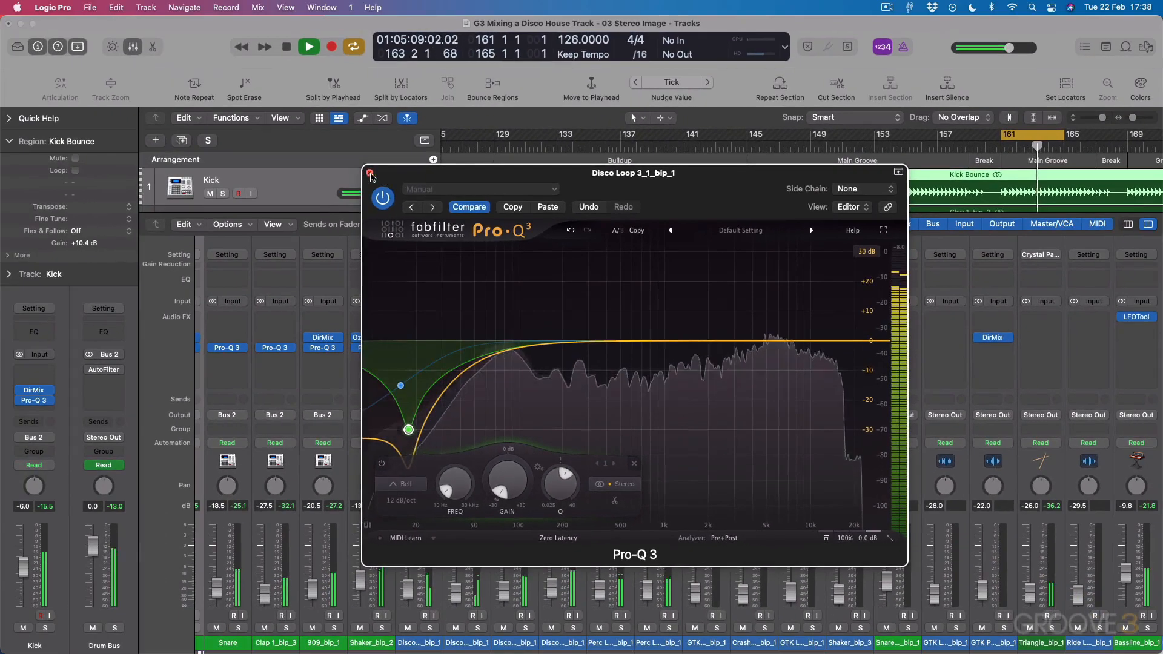
# Step: Close the equalizer and briefly solo Disco Loop 3 to hear it alone against the full mix
pyautogui.click(165, 24)
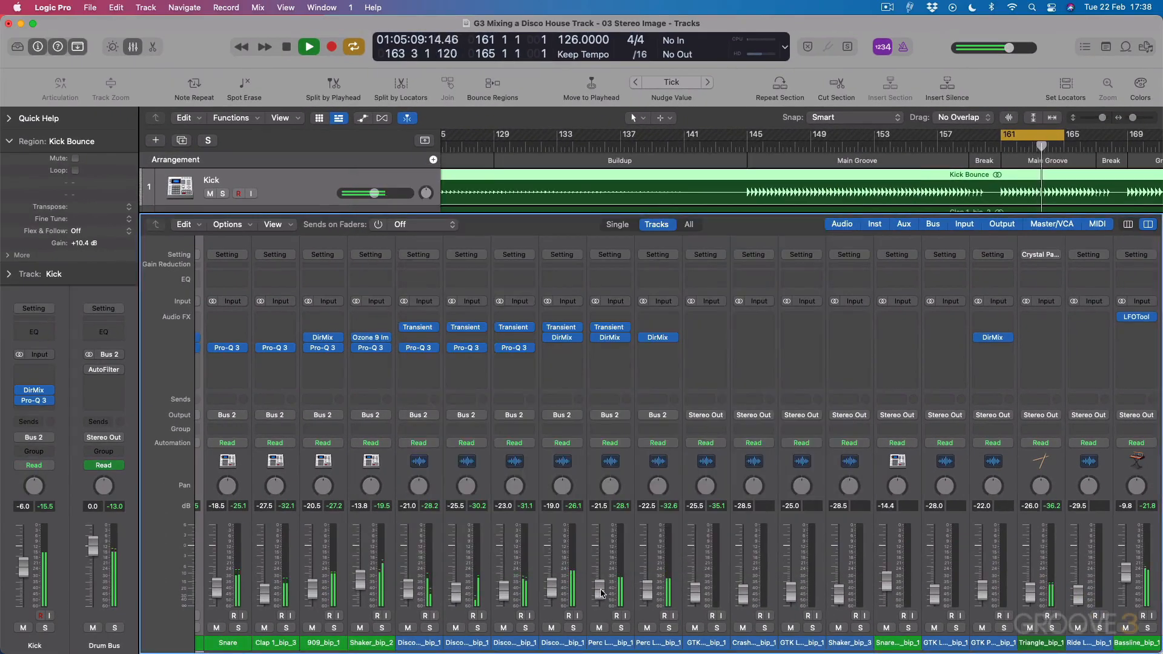
pyautogui.click(530, 630)
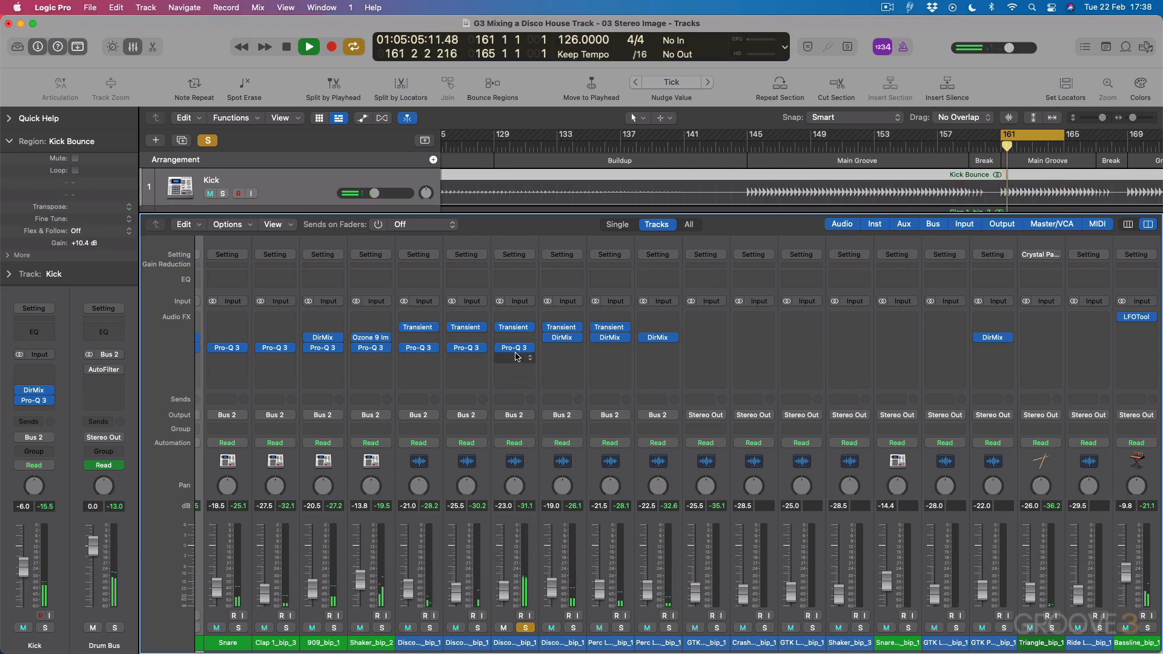
pyautogui.click(526, 629)
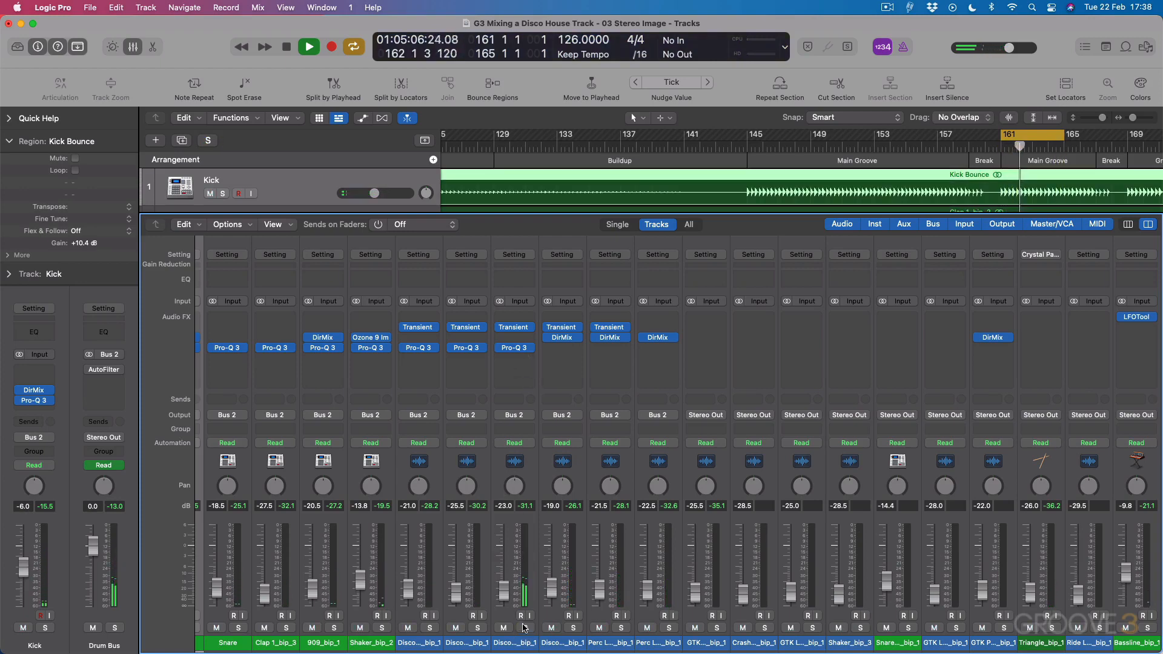
# Step: Reopen Disco Loop 3's Pro-Q 3, add a +6.6 dB high shelf at about 3.8 kHz with Q 0.3, and a shallow bell cut just above 500 Hz
pyautogui.click(514, 348)
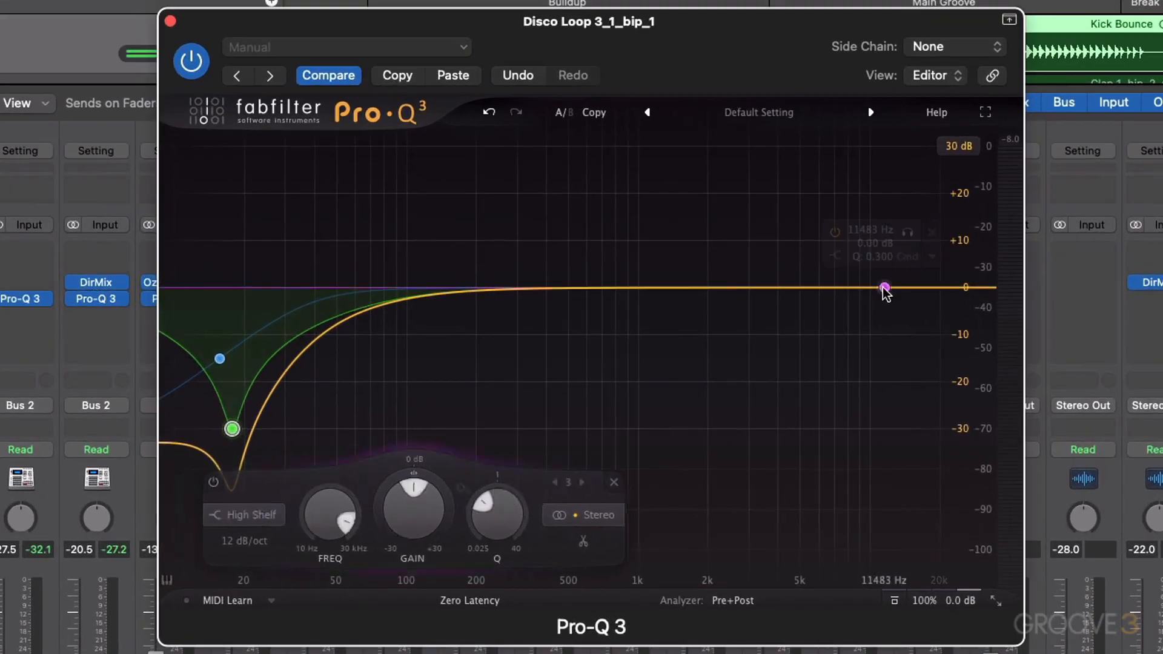
pyautogui.moveTo(842, 284); pyautogui.dragTo(776, 267)
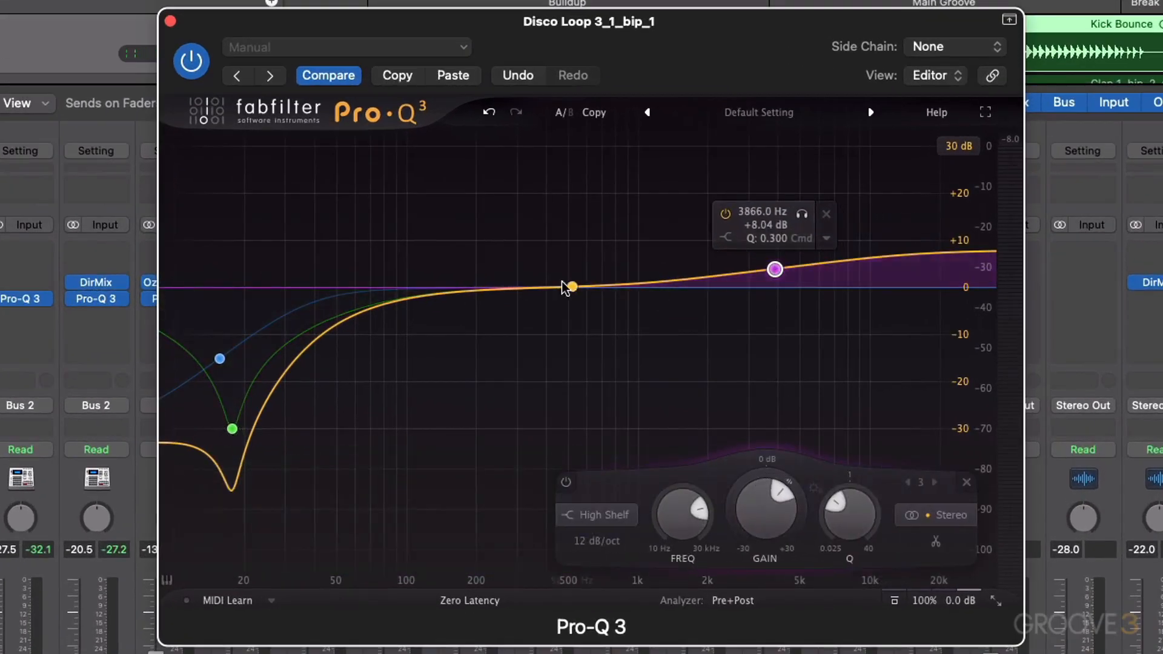
pyautogui.moveTo(566, 287); pyautogui.dragTo(583, 304)
pyautogui.press('space')
pyautogui.moveTo(774, 268); pyautogui.dragTo(774, 272)
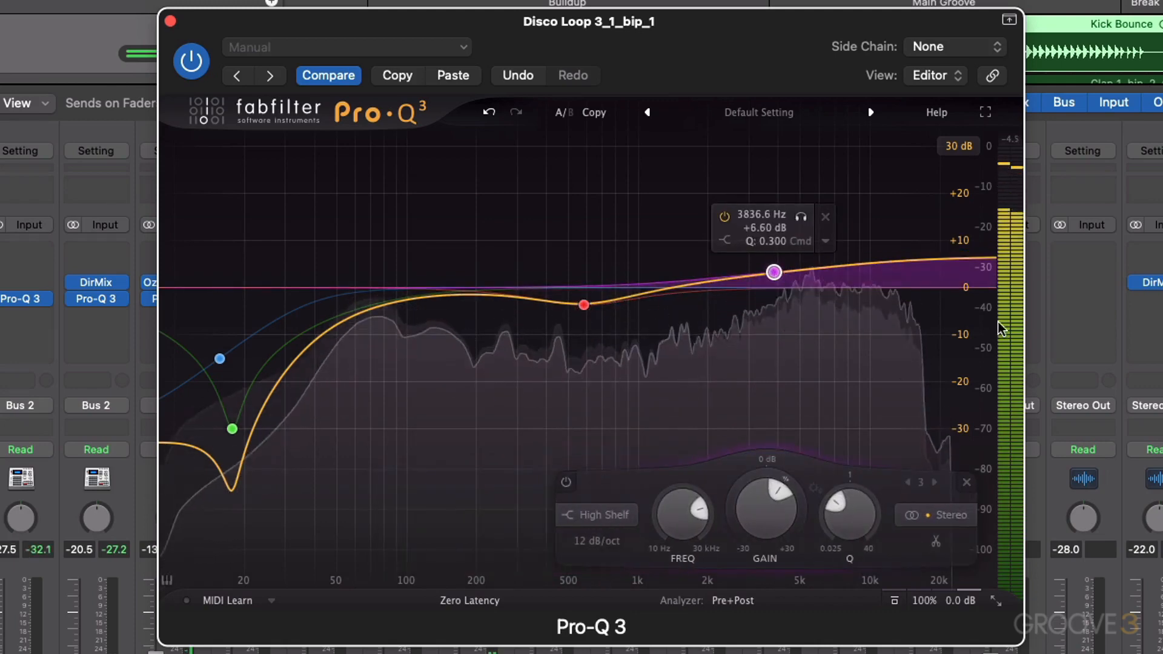
# Step: Add a 24 dB/oct high cut above 10 kHz and a +3.44 dB bell at about 147 Hz with Q 1 to Disco Loop 3
pyautogui.moveTo(969, 297); pyautogui.dragTo(914, 291)
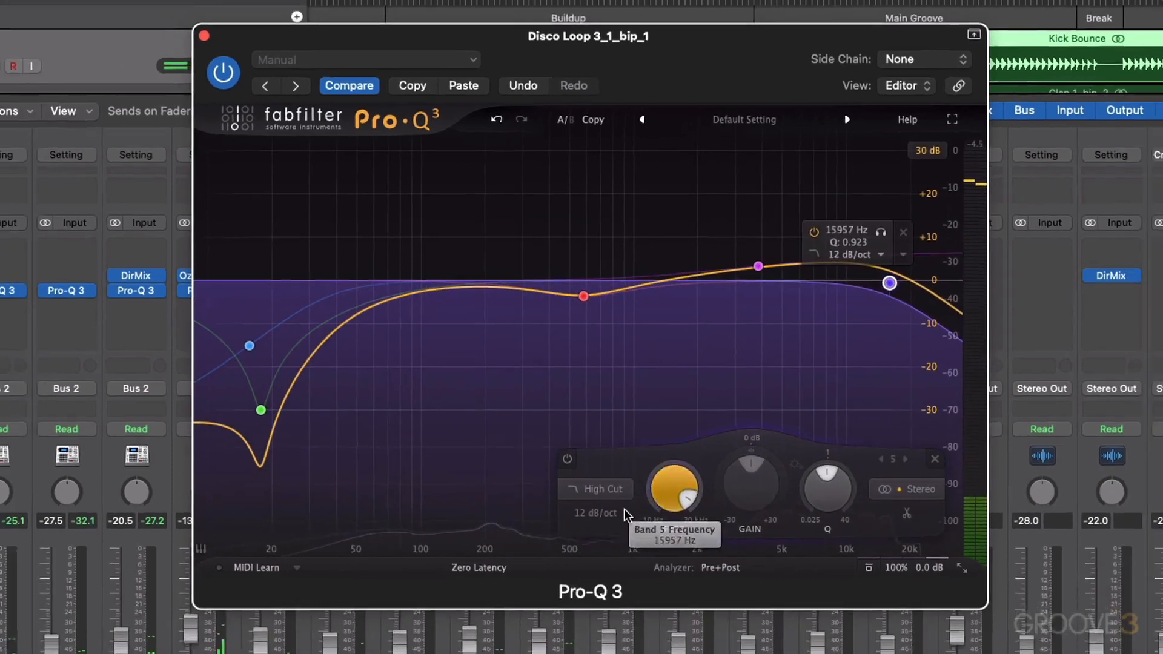
pyautogui.click(597, 512)
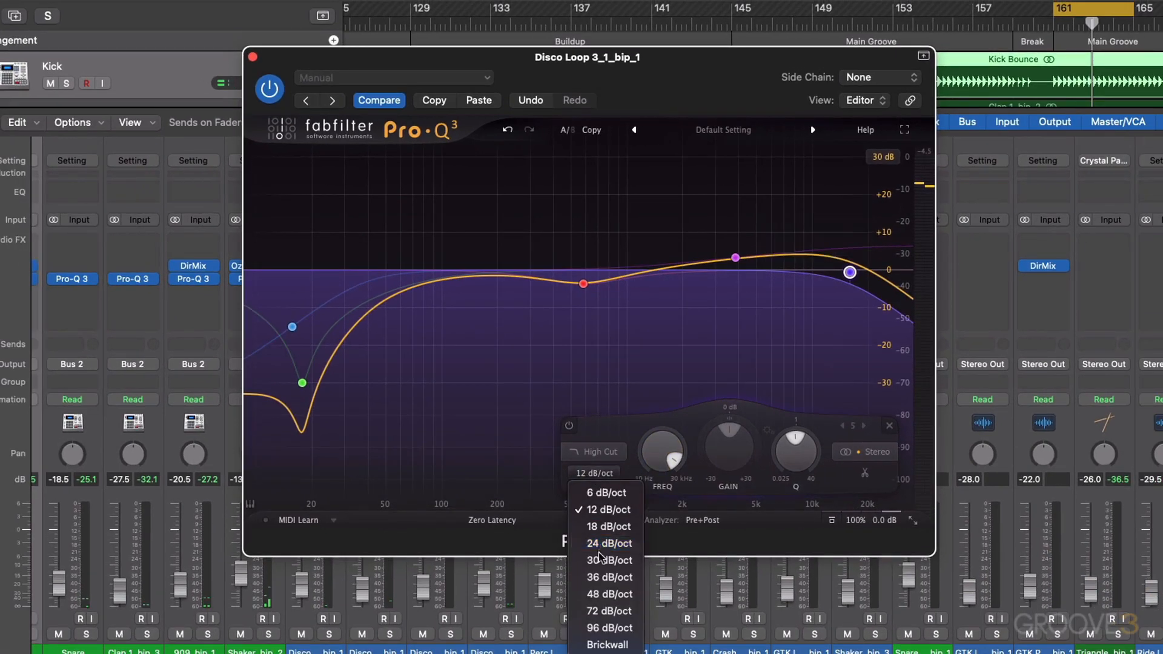
pyautogui.click(599, 548)
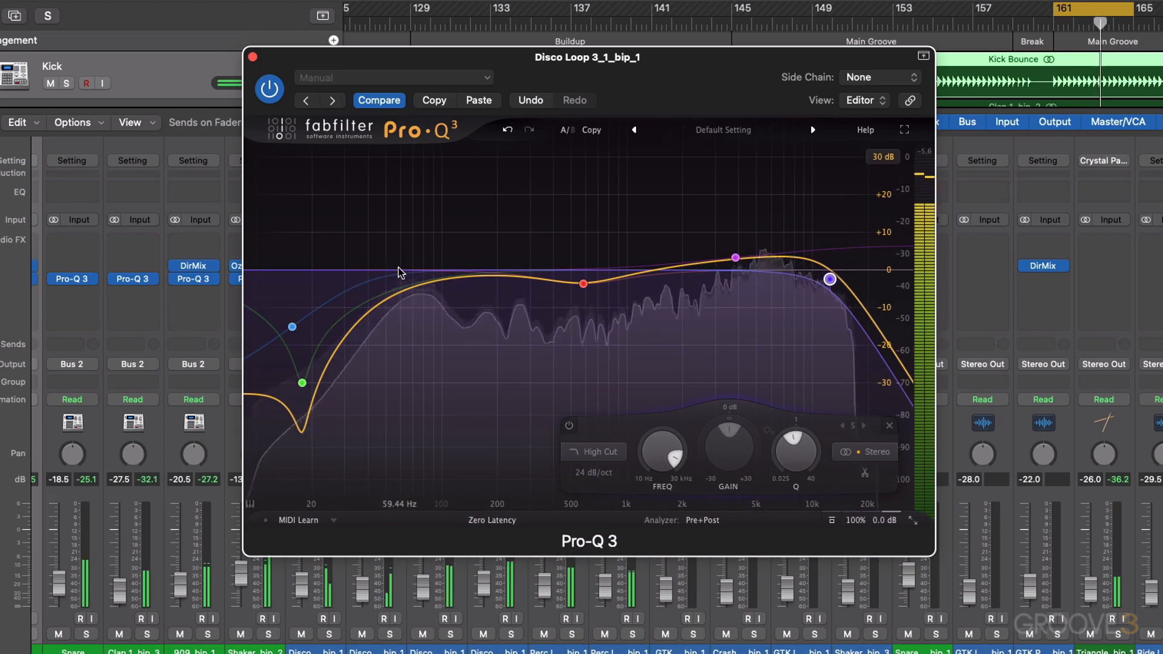
pyautogui.moveTo(398, 272); pyautogui.dragTo(471, 257)
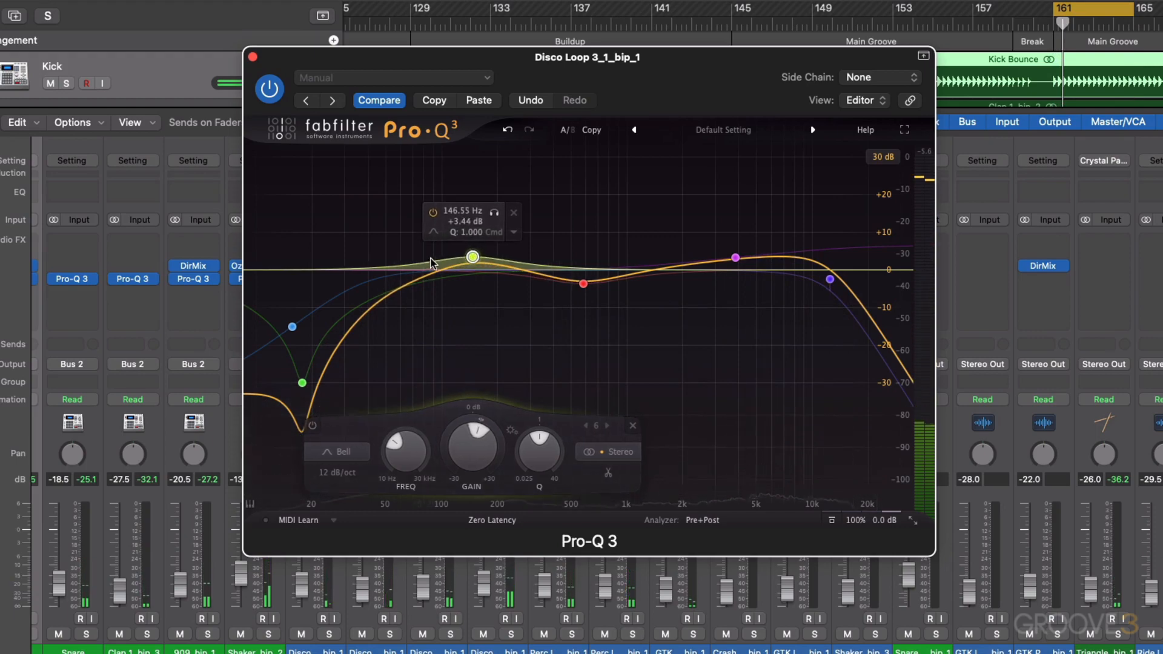
pyautogui.press('space')
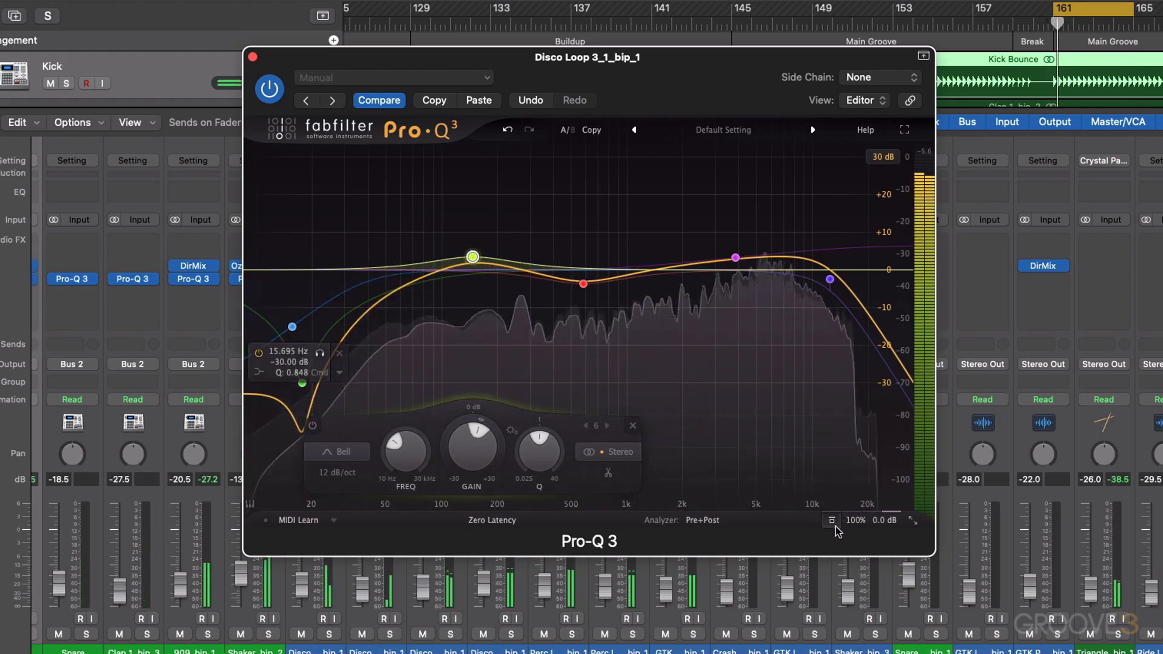
# Step: Compare Disco Loop 3 with and without its equalization by toggling the Pro-Q 3 global bypass during playback
pyautogui.click(832, 525)
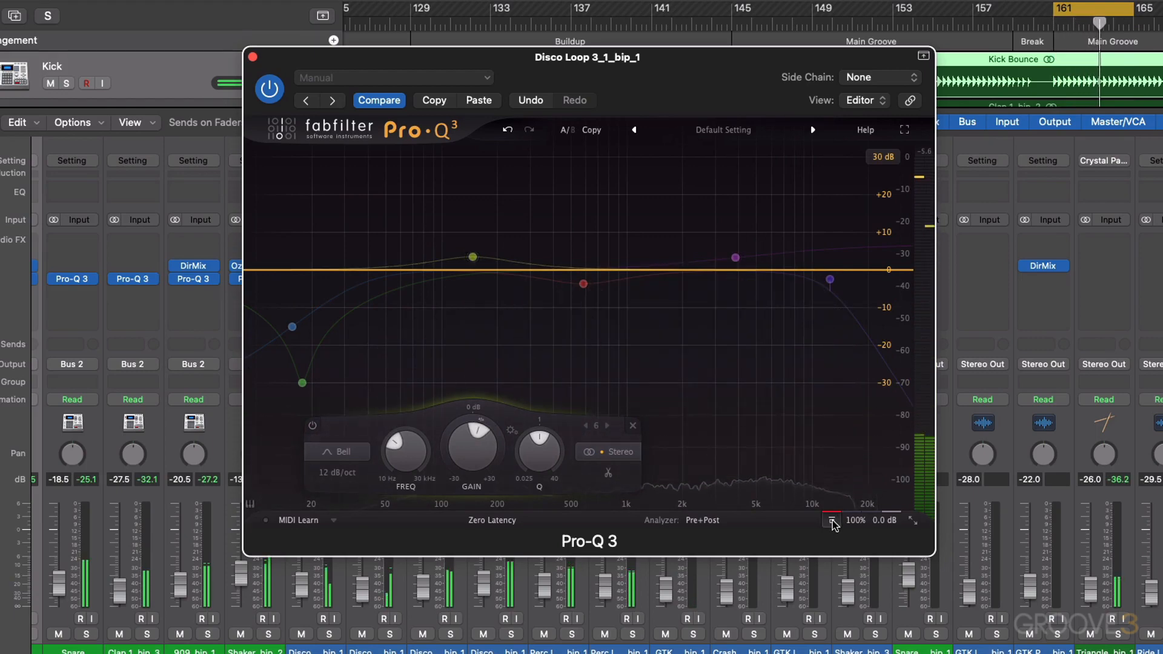
pyautogui.click(834, 522)
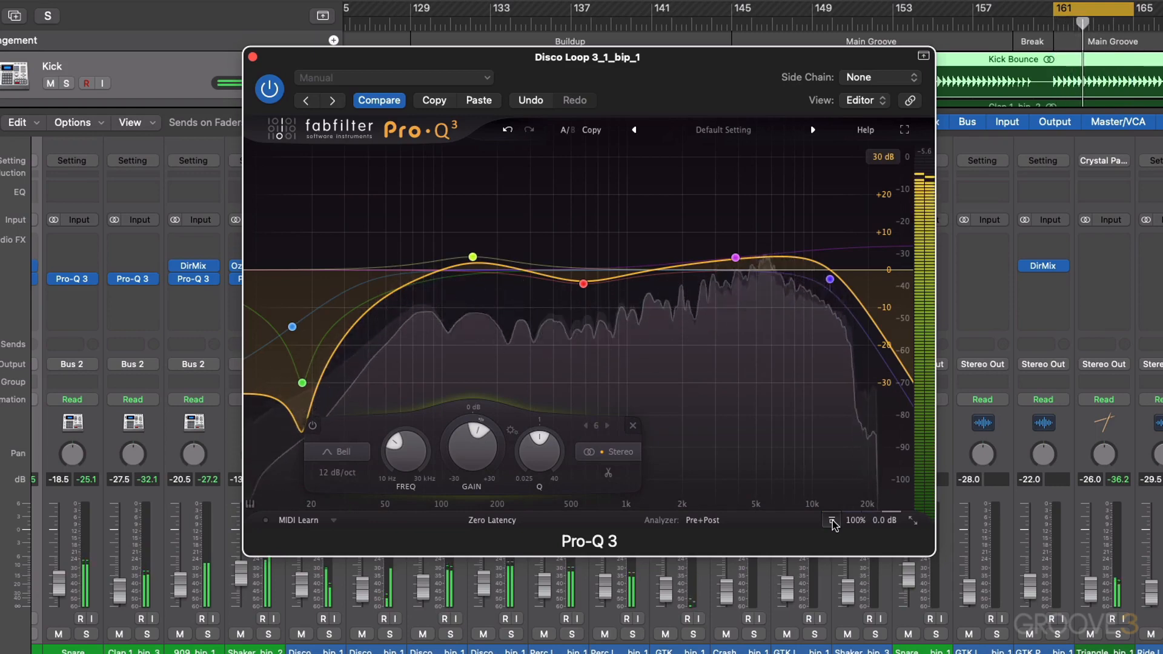
pyautogui.click(833, 523)
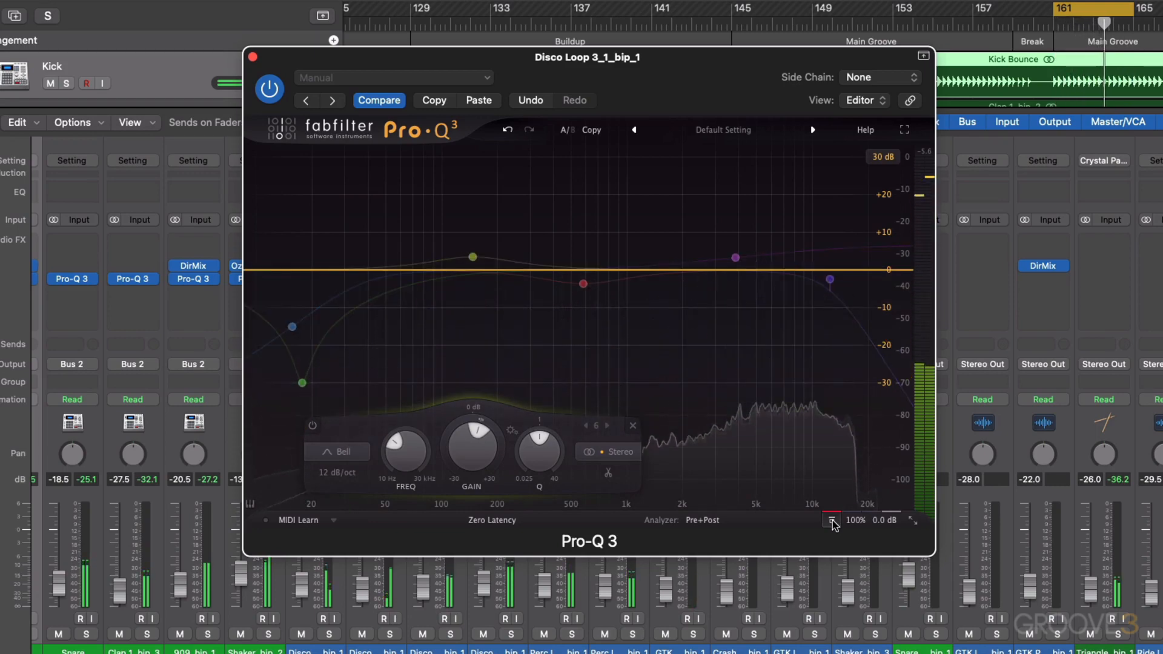
pyautogui.click(832, 521)
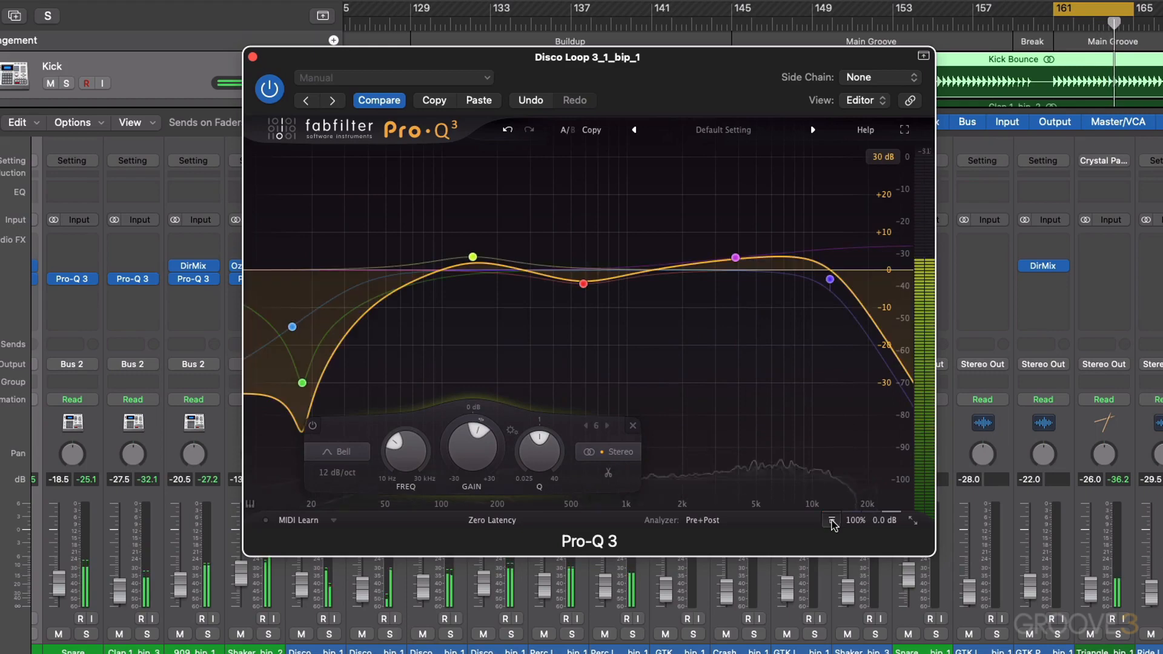
# Step: Switch Disco Loop 3's Pro-Q 3 to Linear Phase processing at Medium resolution, listen, and close the equalizer
pyautogui.click(501, 522)
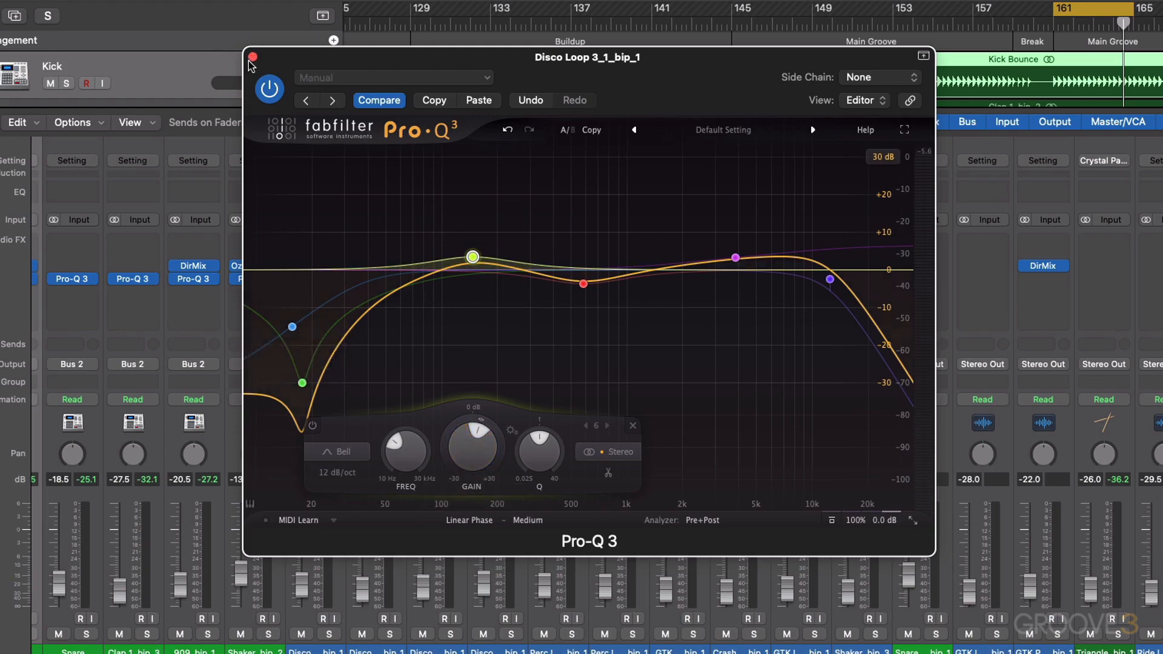
pyautogui.press('space')
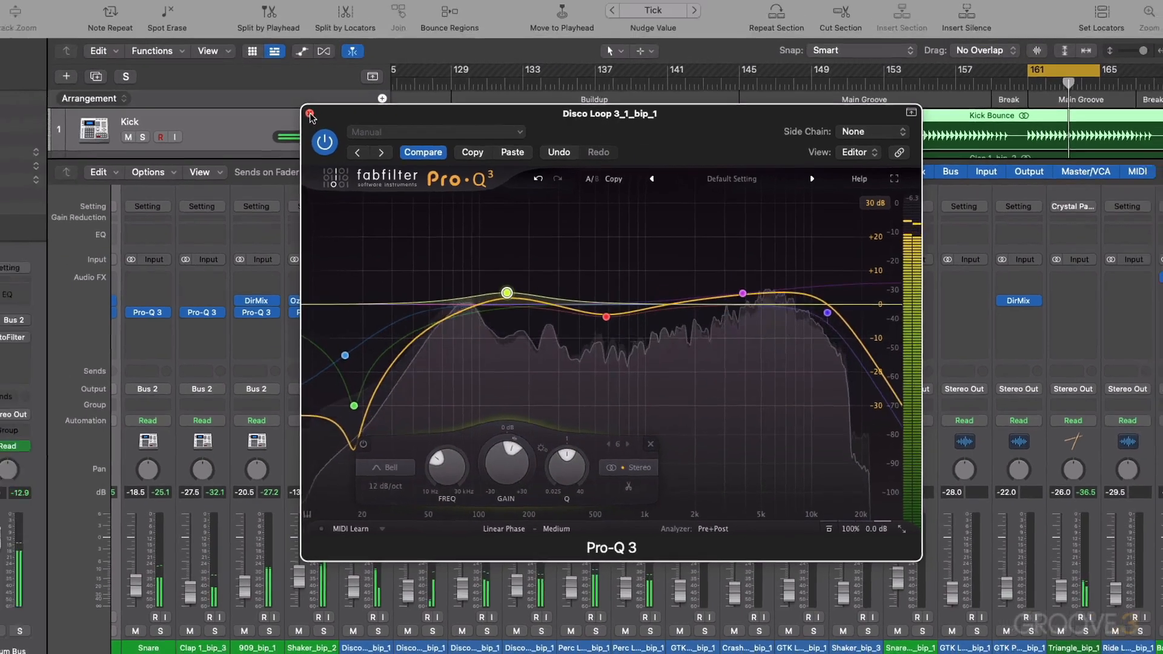
pyautogui.click(253, 57)
# Step: Solo the Disco Loop 4 channel and insert a stereo Pro-Q 3 after its Direction Mixer
pyautogui.click(573, 628)
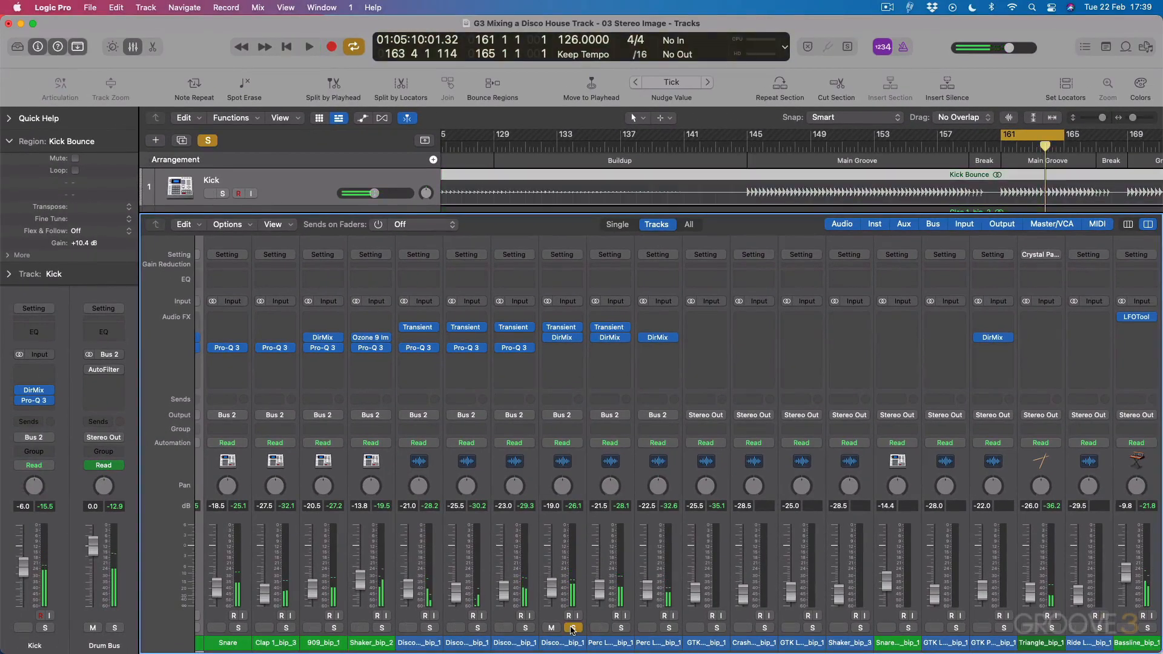
pyautogui.click(553, 350)
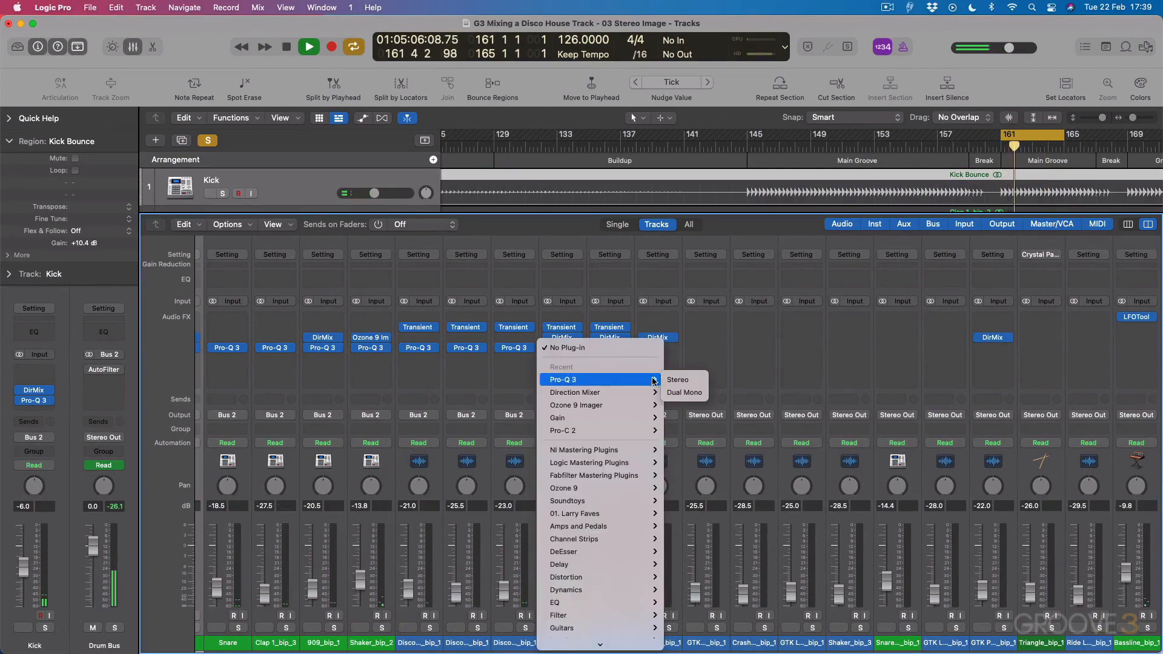
pyautogui.click(676, 380)
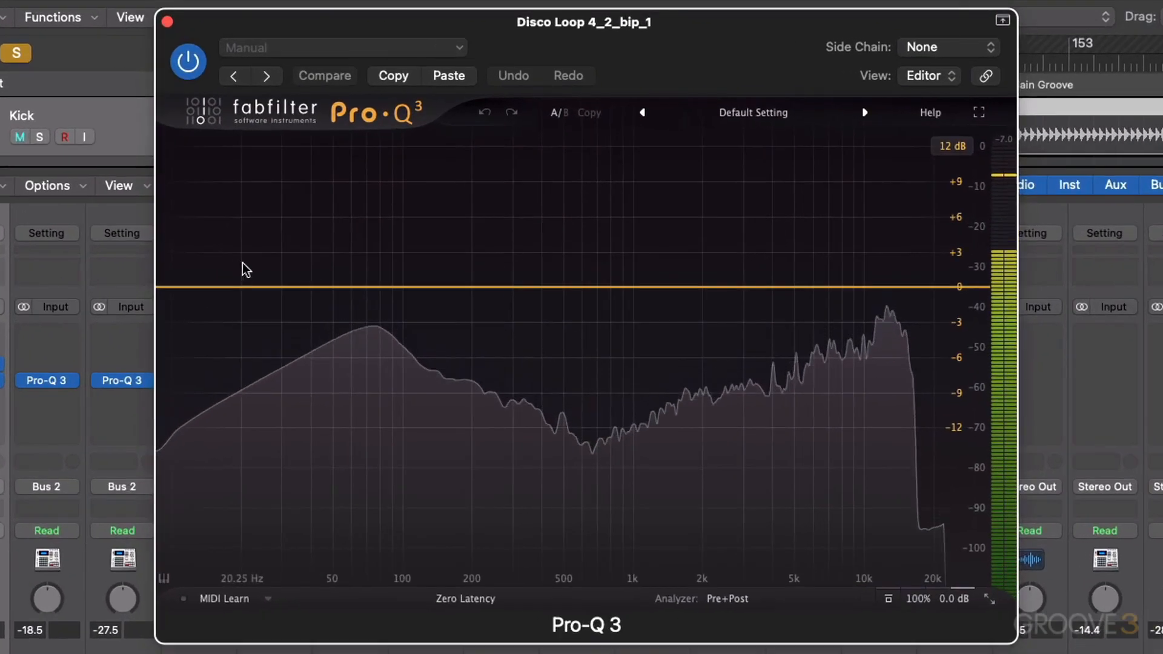
# Step: Cut Disco Loop 4's lows with a bell near 18 Hz and a -30 dB low shelf at about 89 Hz with Q about 1.1
pyautogui.moveTo(379, 288); pyautogui.dragTo(229, 418)
pyautogui.moveTo(250, 287); pyautogui.dragTo(250, 447)
pyautogui.moveTo(462, 503); pyautogui.dragTo(465, 486)
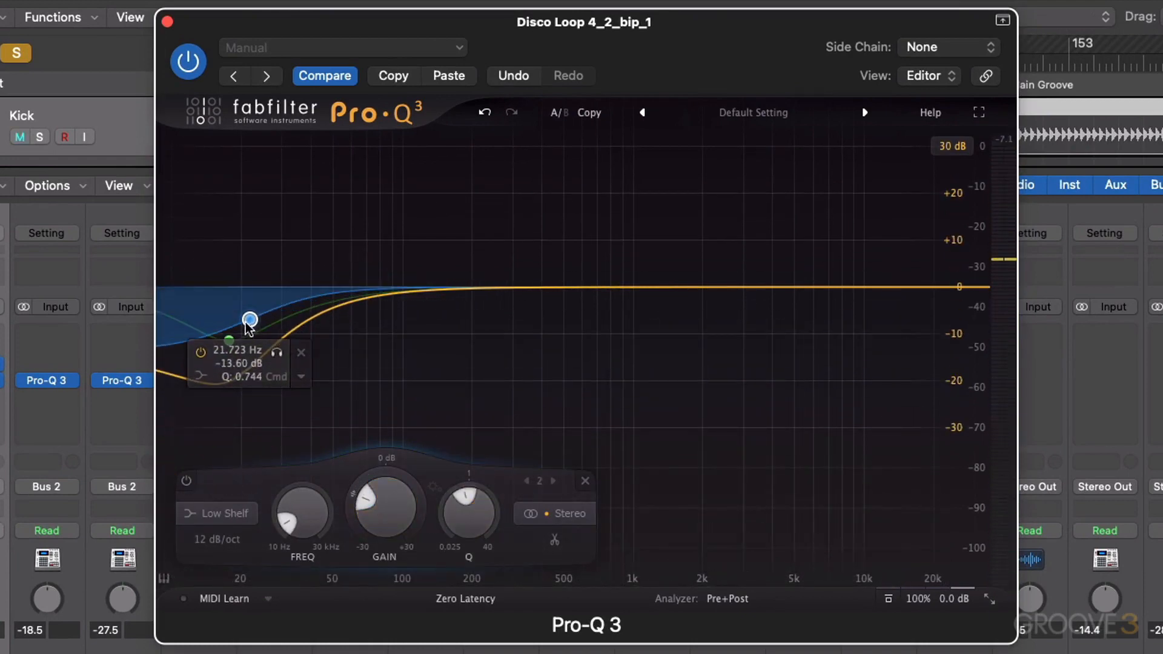
pyautogui.moveTo(246, 322); pyautogui.dragTo(288, 464)
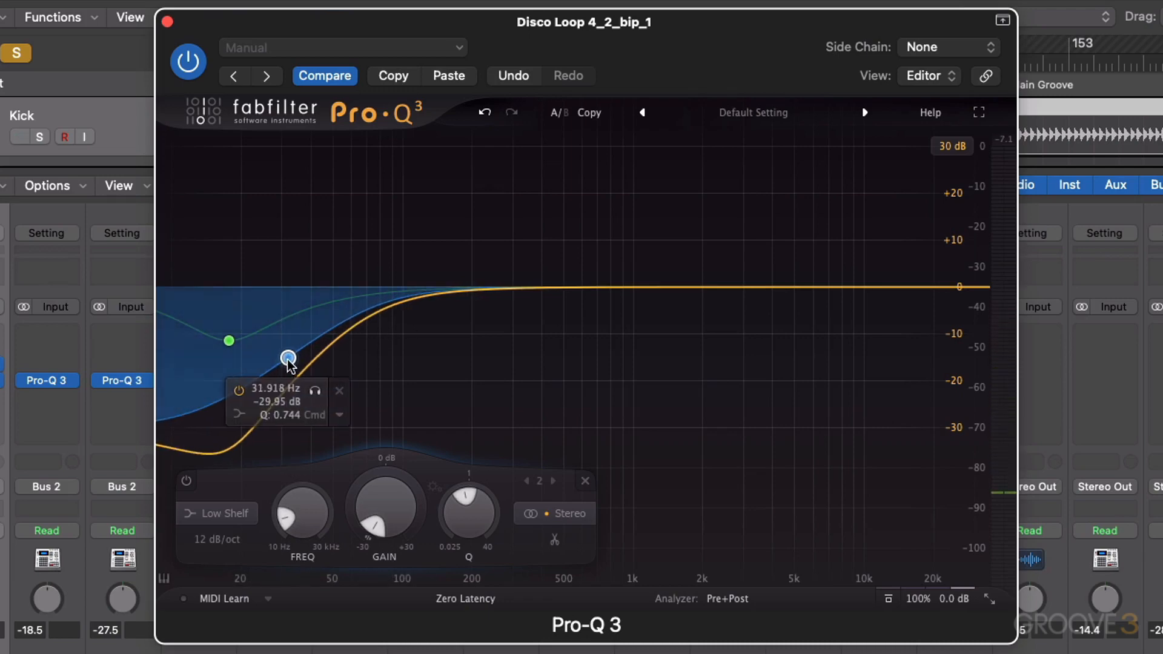
pyautogui.moveTo(485, 527); pyautogui.dragTo(473, 510)
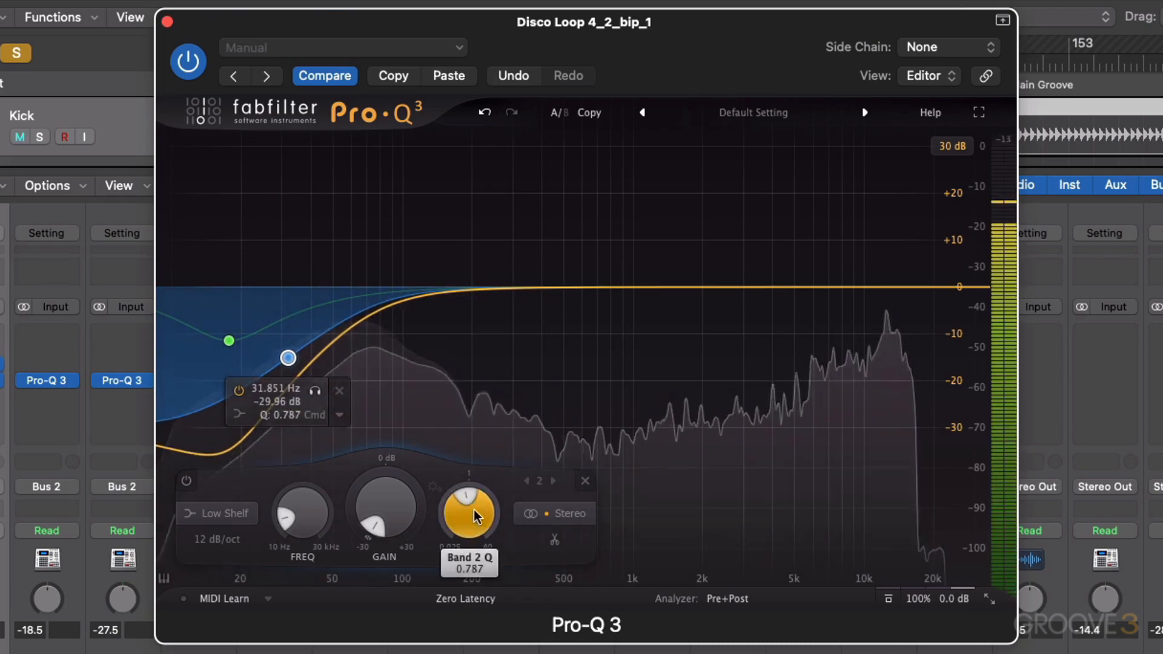
pyautogui.moveTo(294, 367); pyautogui.dragTo(398, 367)
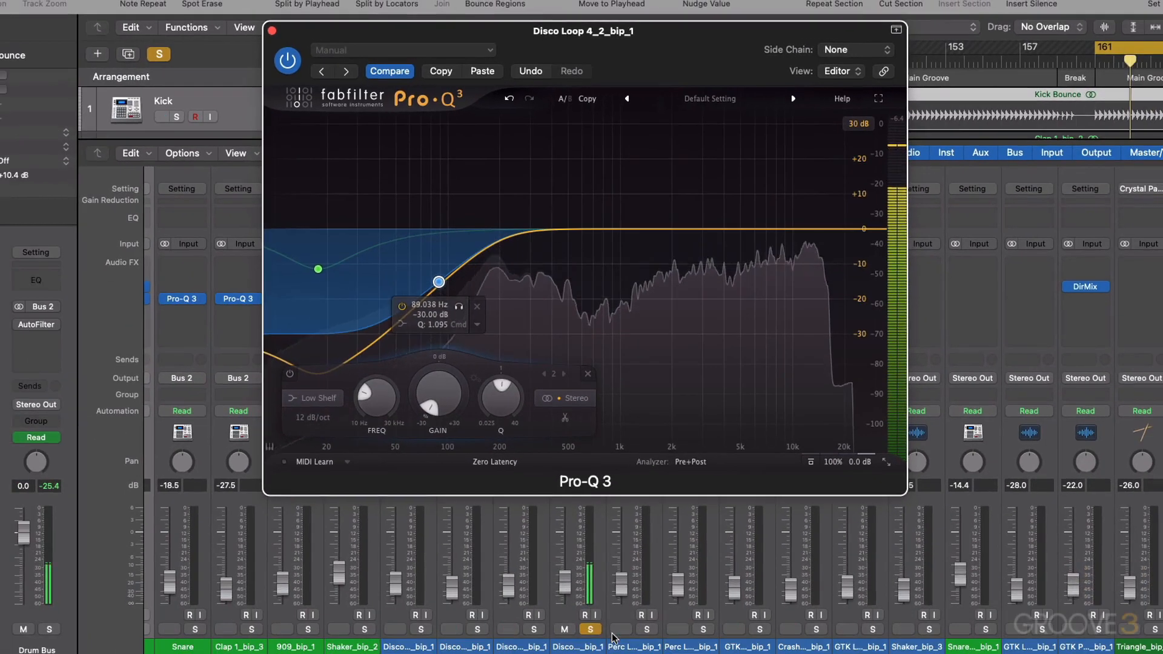
# Step: Unsolo Disco Loop 4, raise its low shelf to about 100 Hz in the mix, and close the equalizer
pyautogui.click(590, 629)
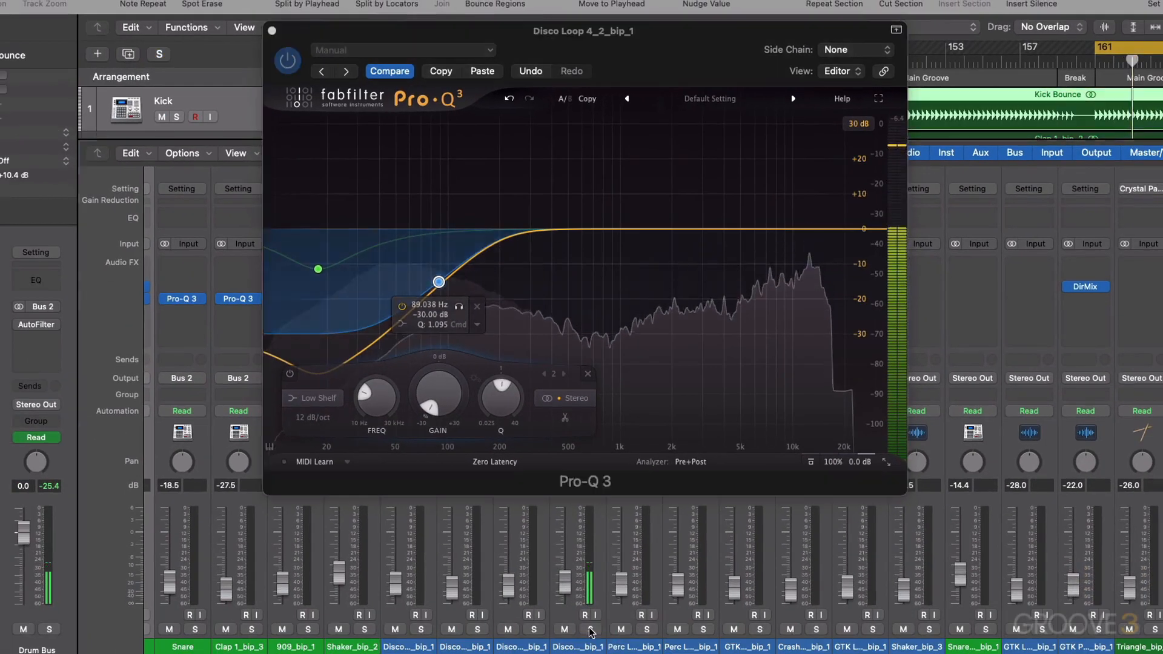
pyautogui.moveTo(439, 283); pyautogui.dragTo(447, 284)
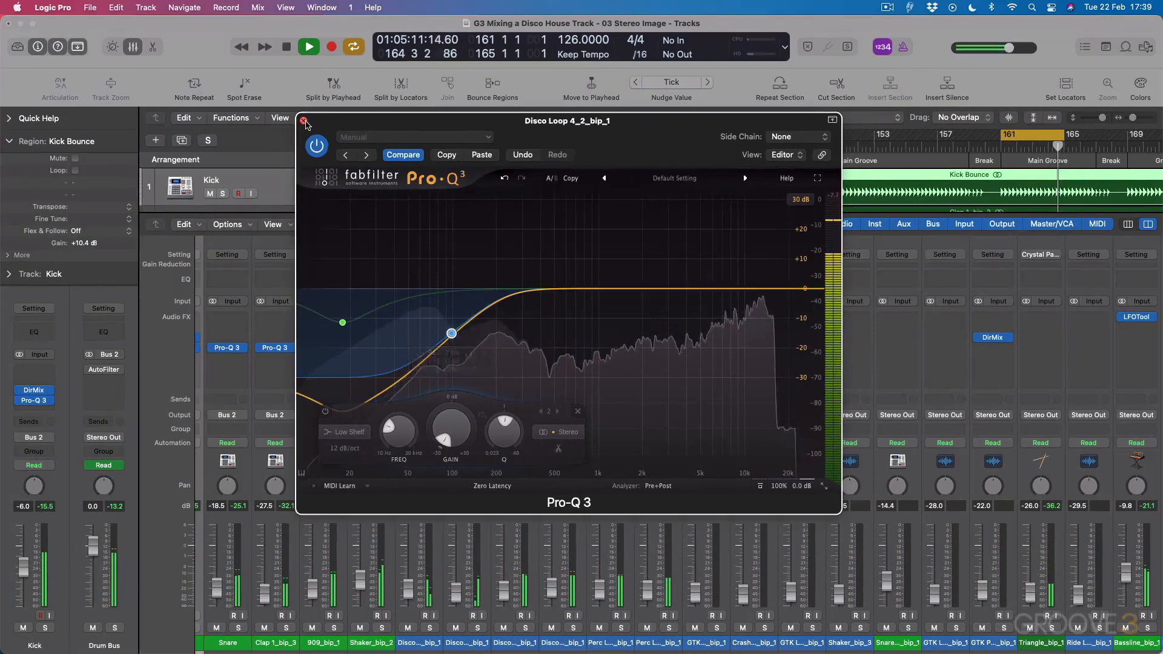
pyautogui.click(272, 30)
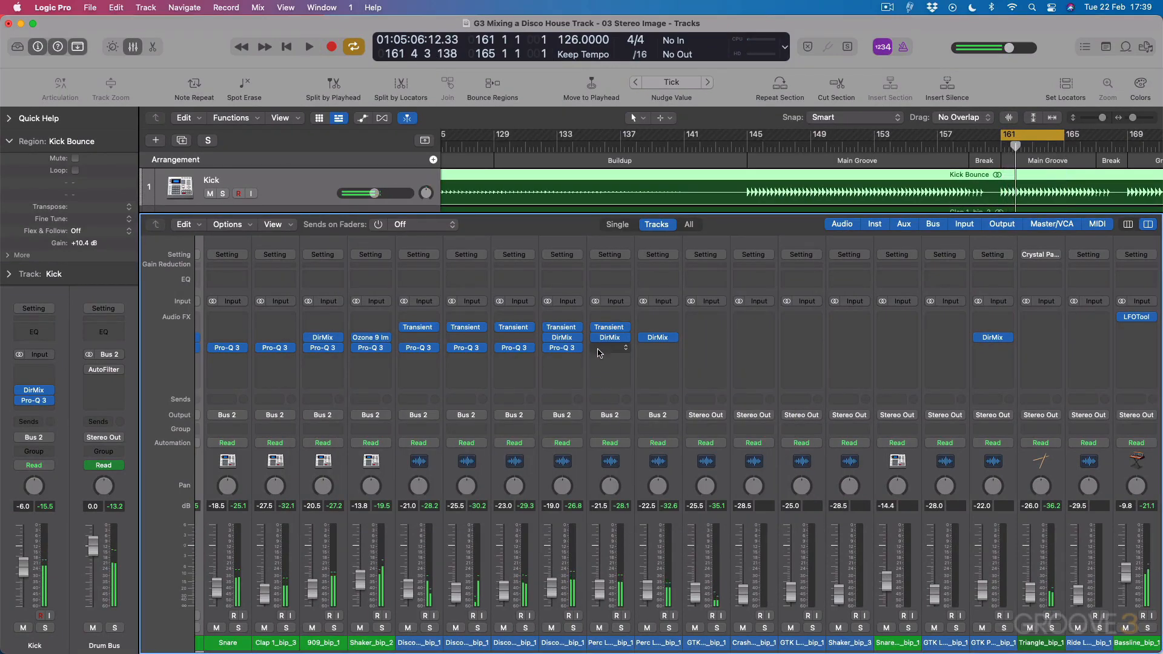
# Step: Insert a stereo Pro-Q 3 on Perc Loop 1 and cut its lows with a bell near 15 Hz and a steeper -30 dB low shelf near 18 Hz
pyautogui.click(599, 350)
pyautogui.click(726, 384)
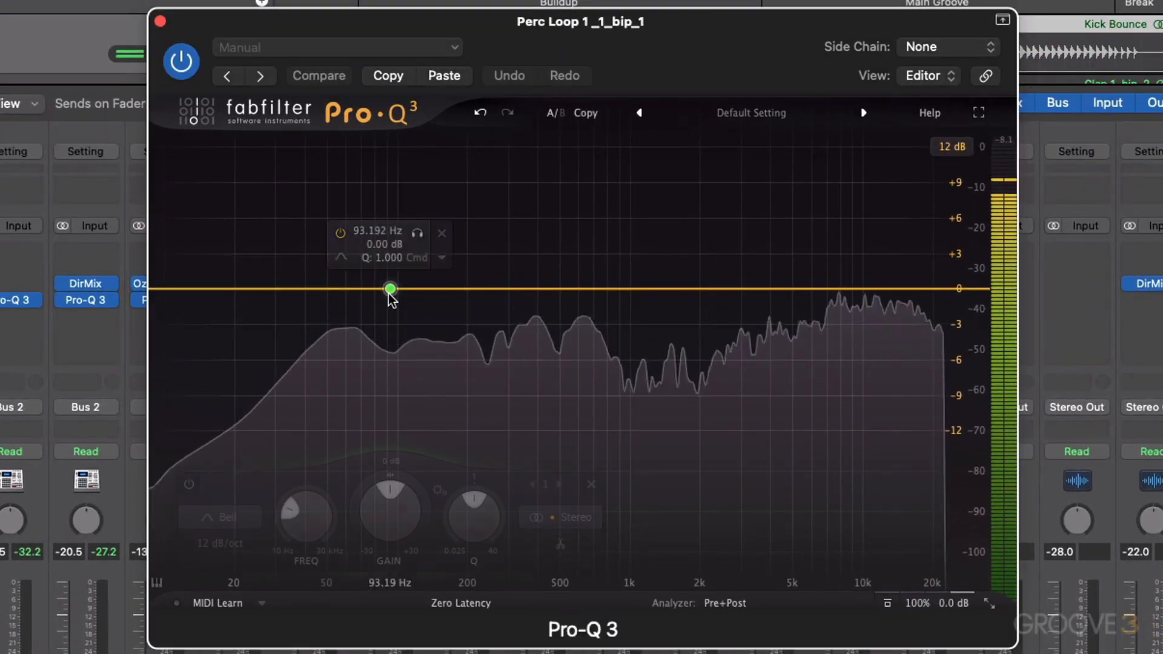
pyautogui.moveTo(362, 290); pyautogui.dragTo(242, 448)
pyautogui.moveTo(463, 515); pyautogui.dragTo(453, 481)
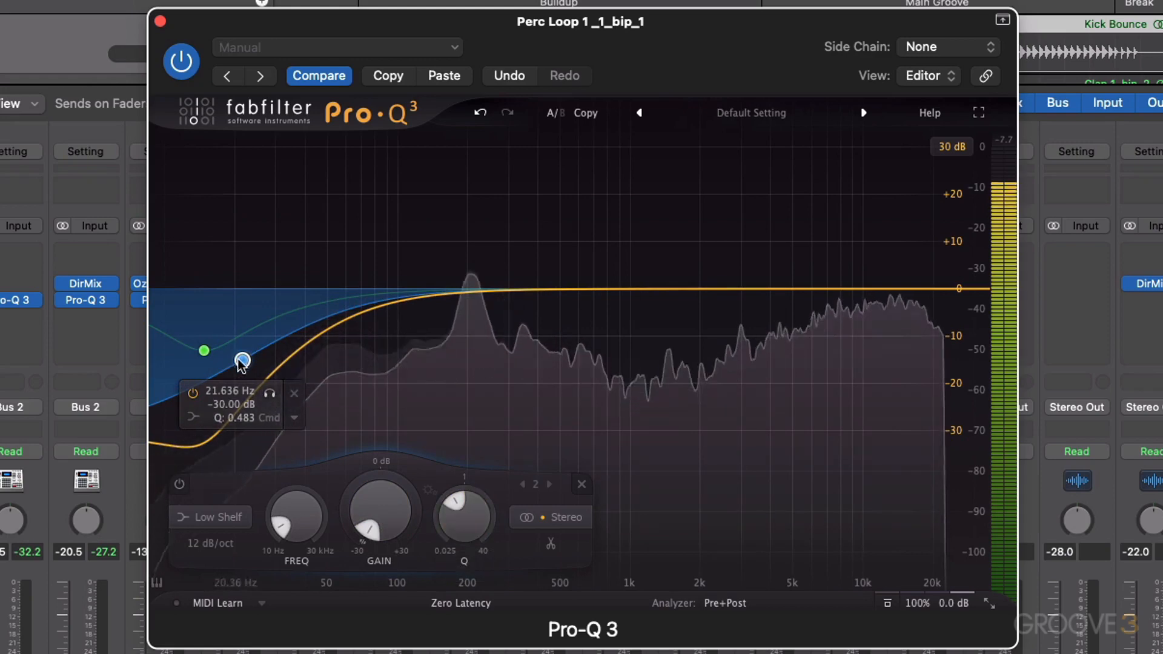
pyautogui.moveTo(242, 361); pyautogui.dragTo(223, 363)
pyautogui.moveTo(454, 504); pyautogui.dragTo(469, 485)
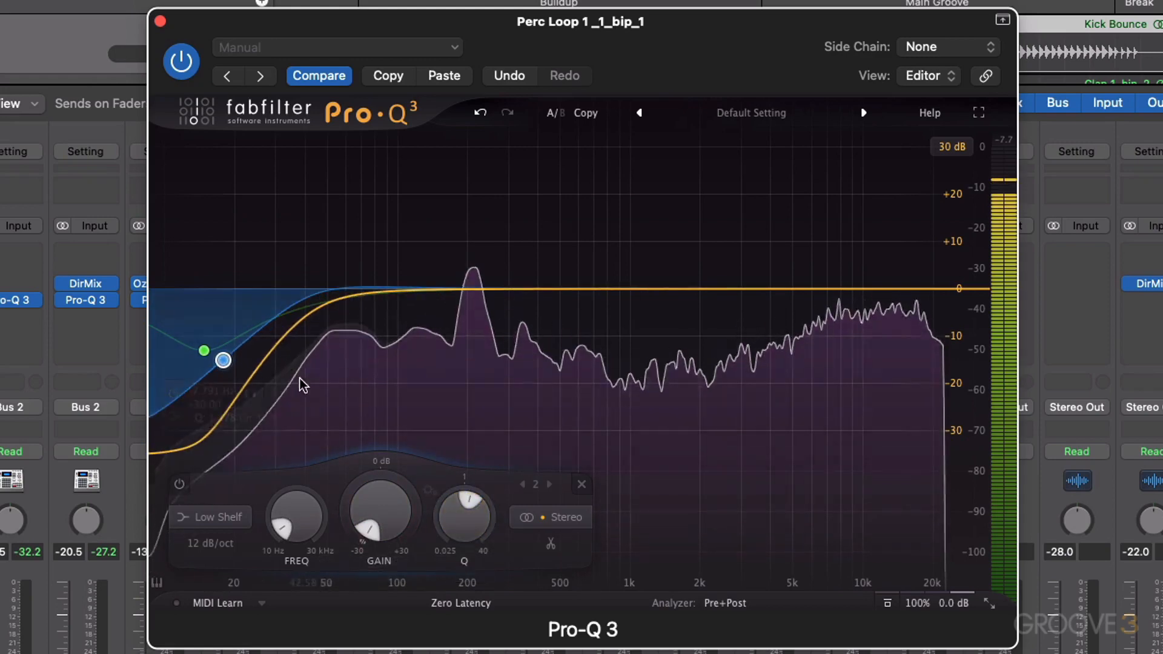
# Step: Raise Perc Loop 1's -30 dB low shelf to about 51 Hz and smooth its slope with a Q near 1
pyautogui.moveTo(224, 360); pyautogui.dragTo(313, 441)
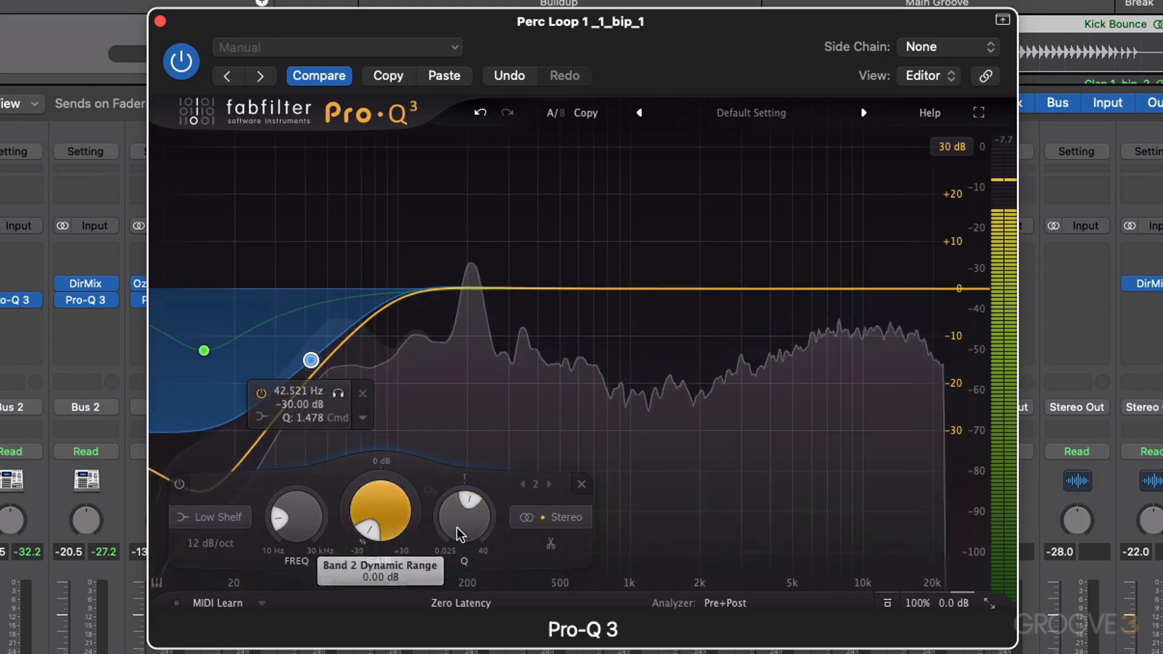
pyautogui.moveTo(465, 512); pyautogui.dragTo(468, 487)
pyautogui.moveTo(310, 361); pyautogui.dragTo(342, 386)
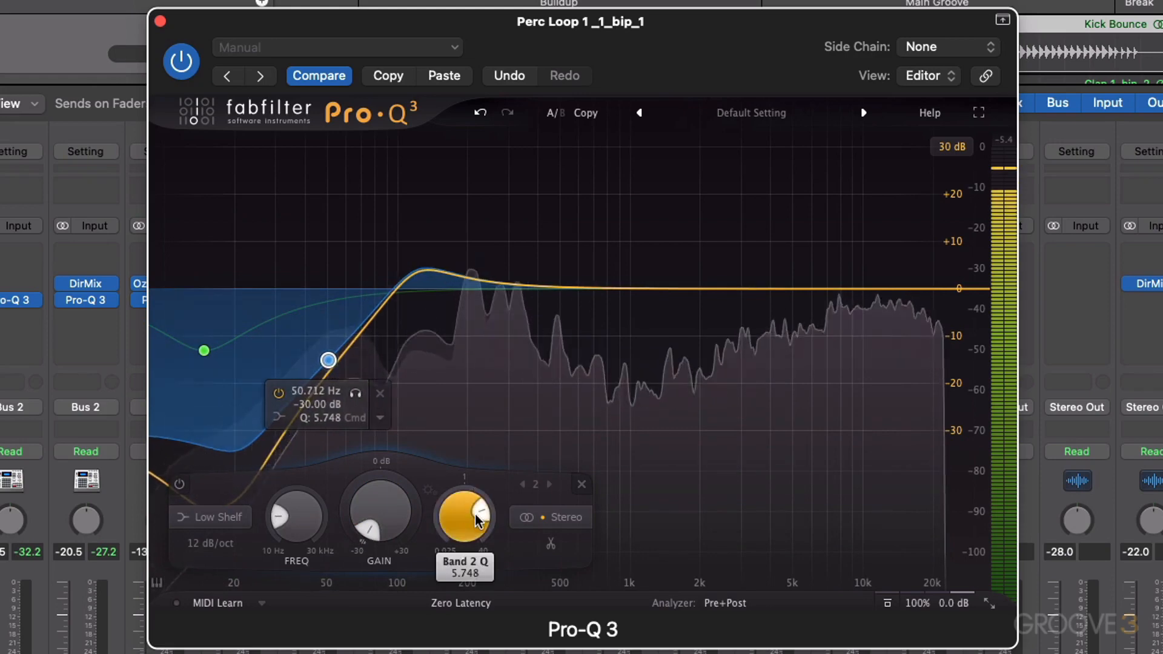
pyautogui.moveTo(468, 498)
pyautogui.mouseDown()
pyautogui.moveTo(470, 485)
pyautogui.moveTo(475, 494)
pyautogui.mouseUp()
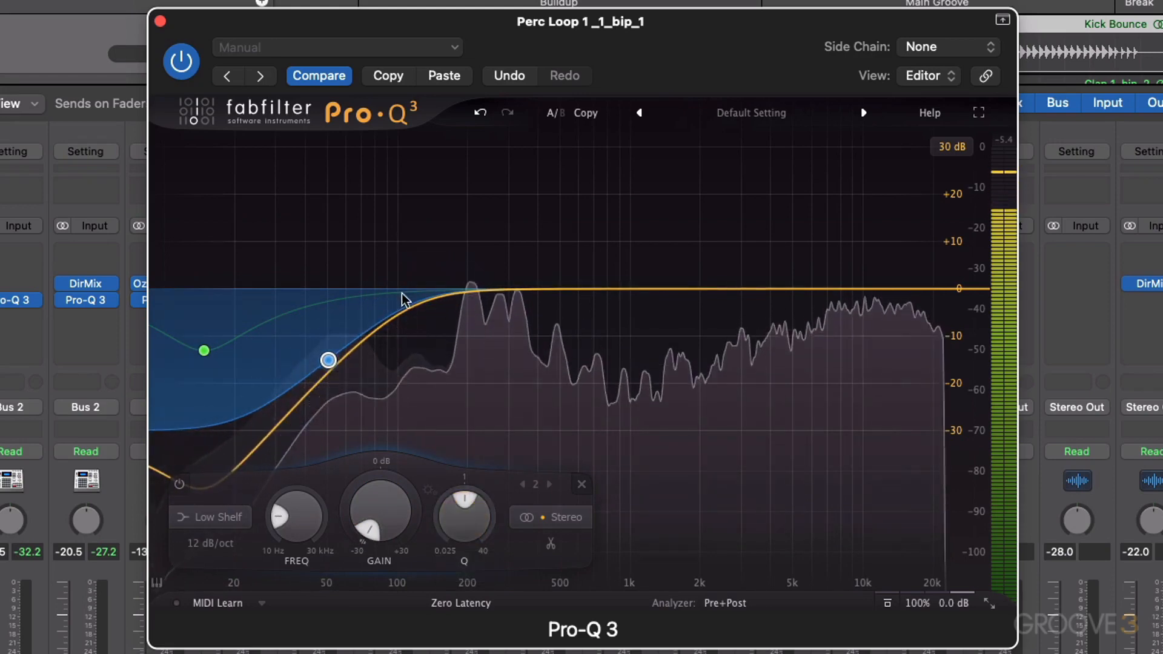
# Step: Bypass and re-enable Perc Loop 1's EQ for comparison, and close the equalizer and unsolo the channel
pyautogui.click(888, 603)
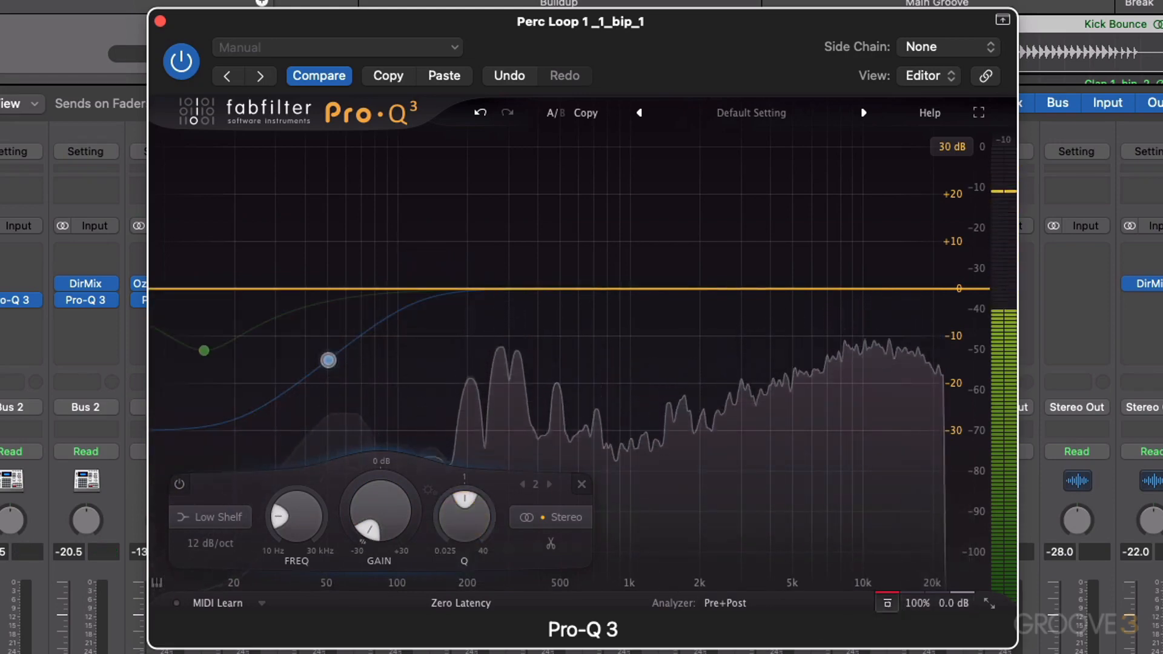
pyautogui.click(888, 603)
pyautogui.click(367, 172)
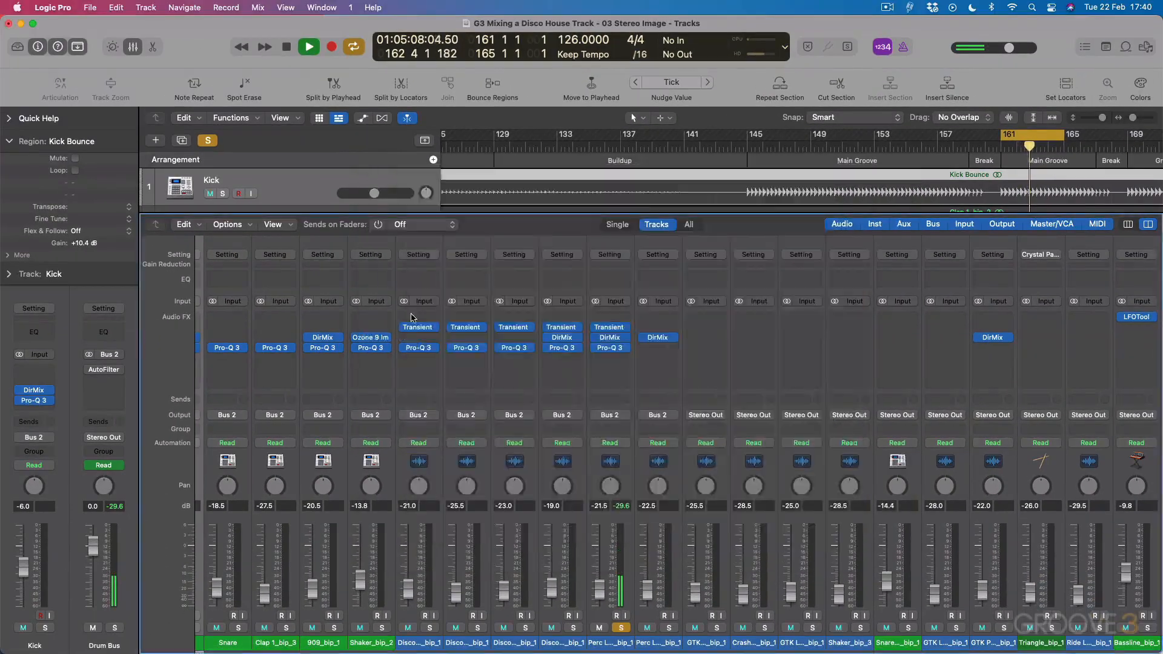
pyautogui.click(621, 627)
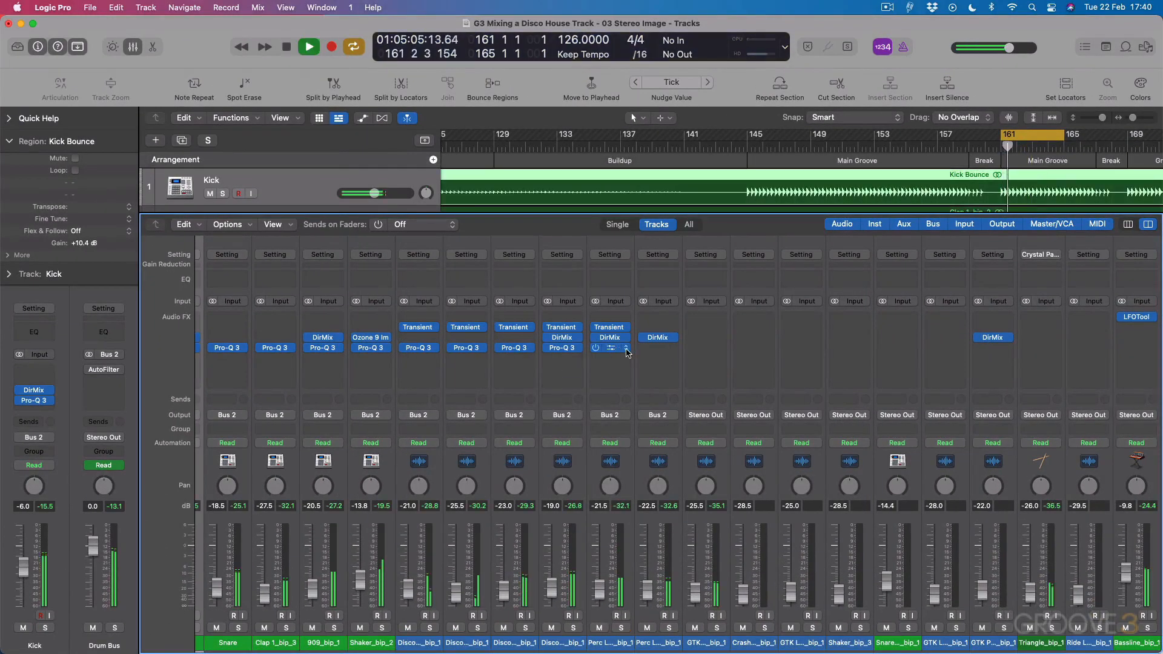
# Step: Insert a stereo Pro-Q 3 after the Direction Mixer on Perc Loop 2 and solo that channel
pyautogui.click(648, 350)
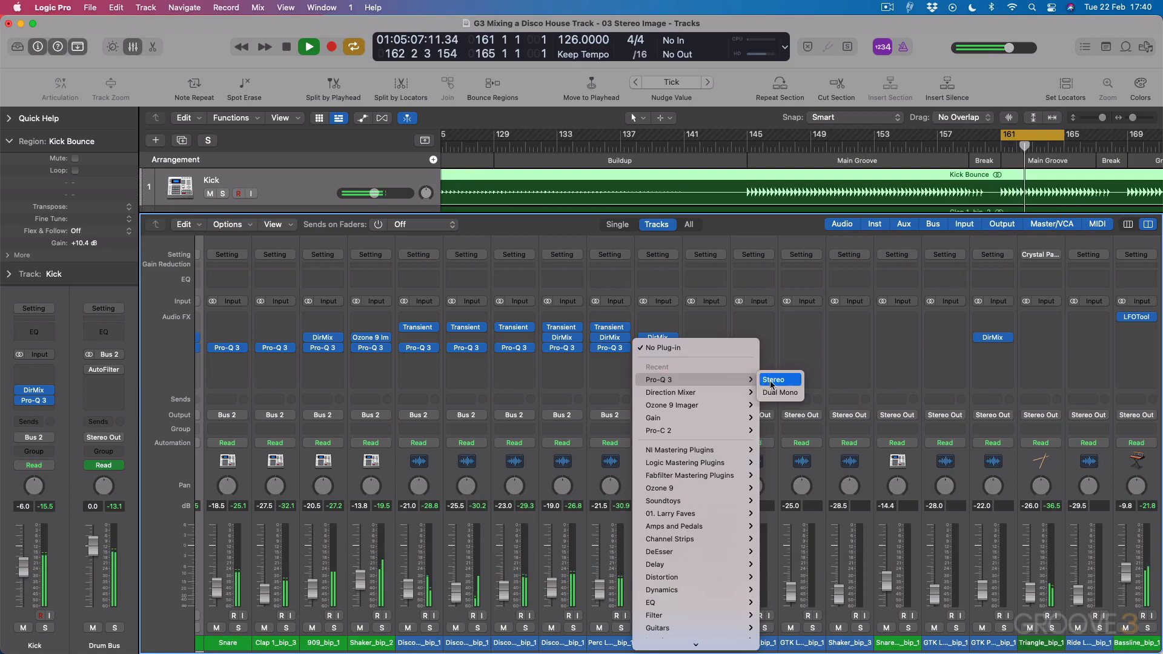
pyautogui.click(774, 380)
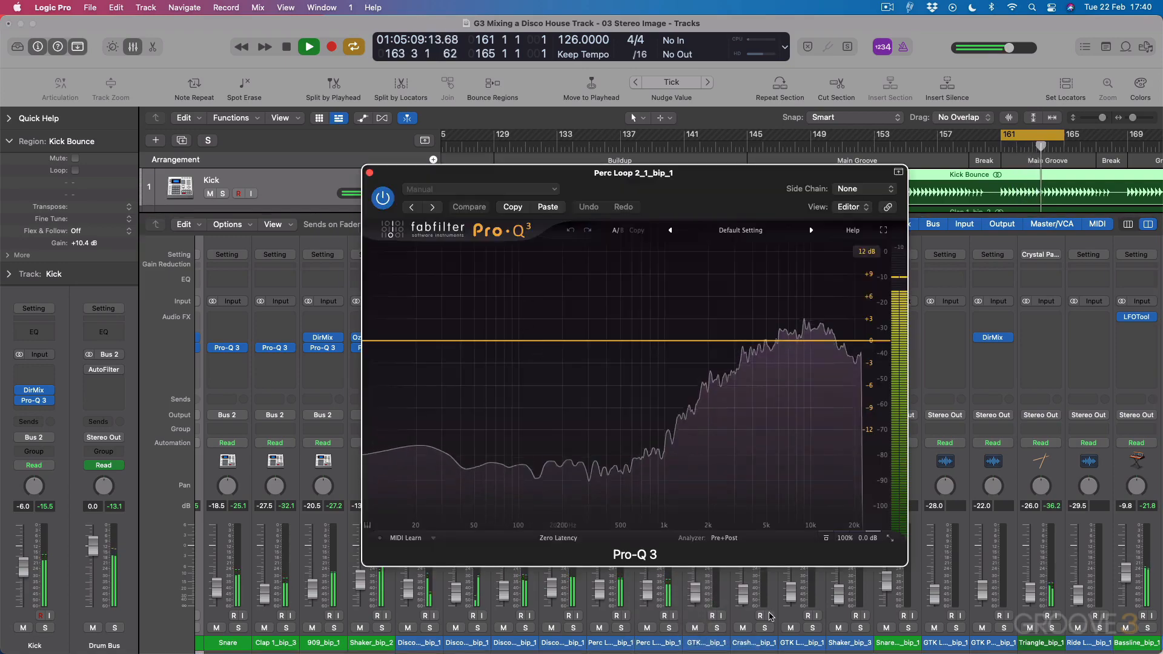
pyautogui.click(669, 627)
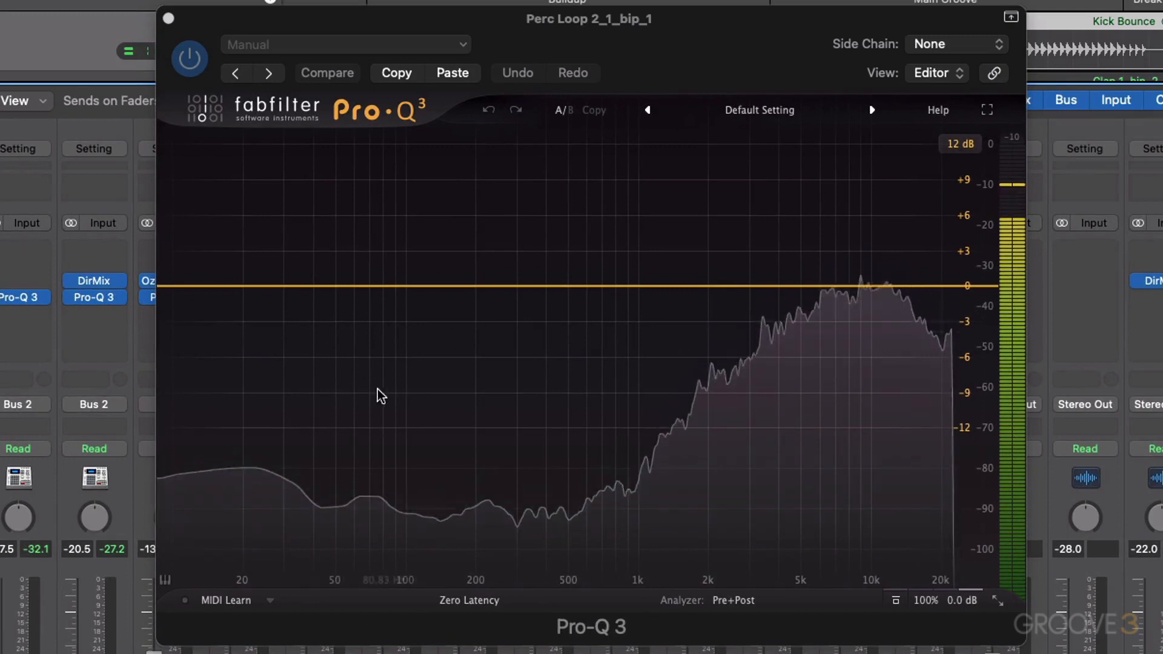
pyautogui.press('space')
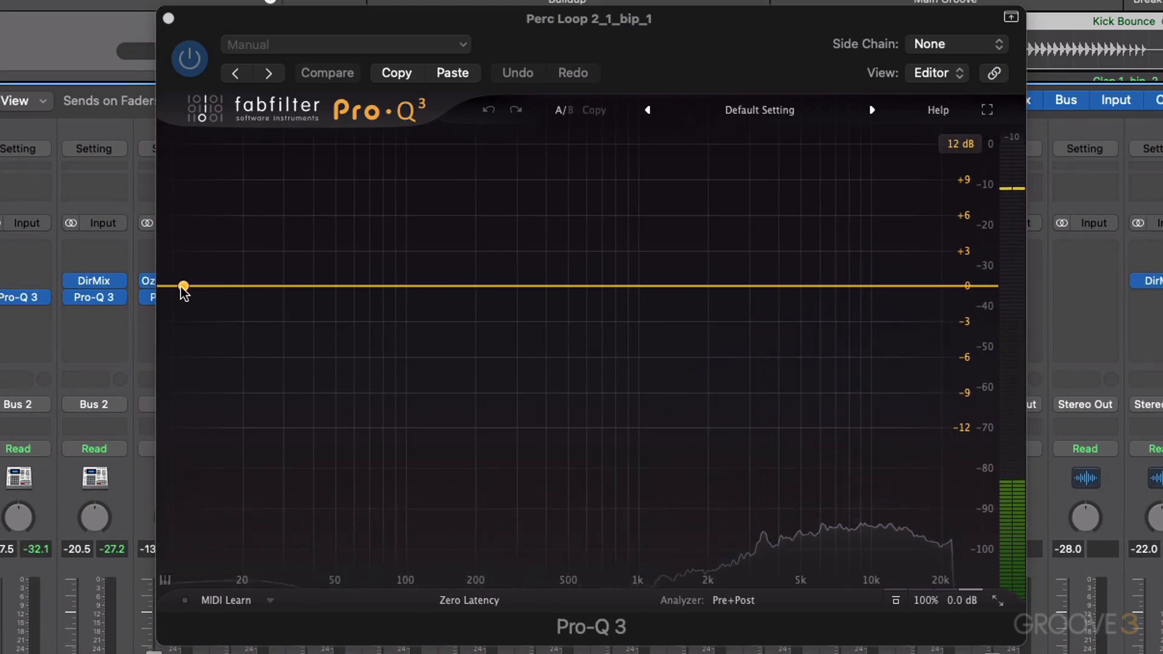
# Step: Cut Perc Loop 2's lows with a 12 dB/oct low cut slightly above 316 Hz, Q about 1.1, and close the equalizer and unsolo the channel
pyautogui.moveTo(182, 290); pyautogui.dragTo(522, 310)
pyautogui.press('space')
pyautogui.press('space')
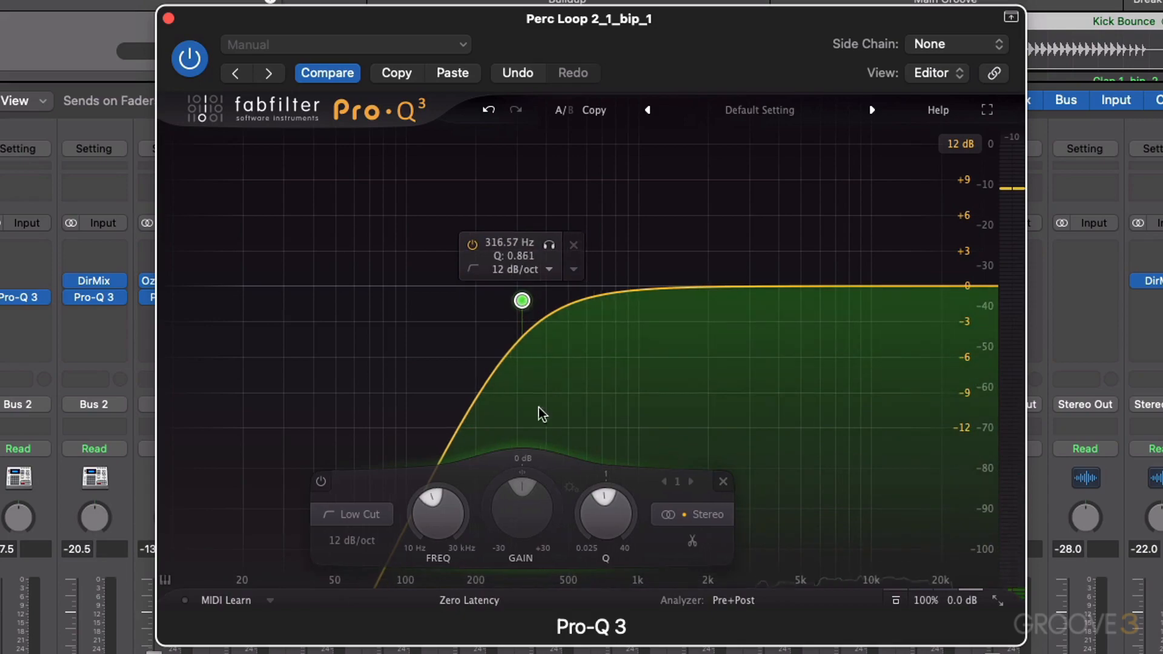
pyautogui.moveTo(610, 522); pyautogui.dragTo(608, 507)
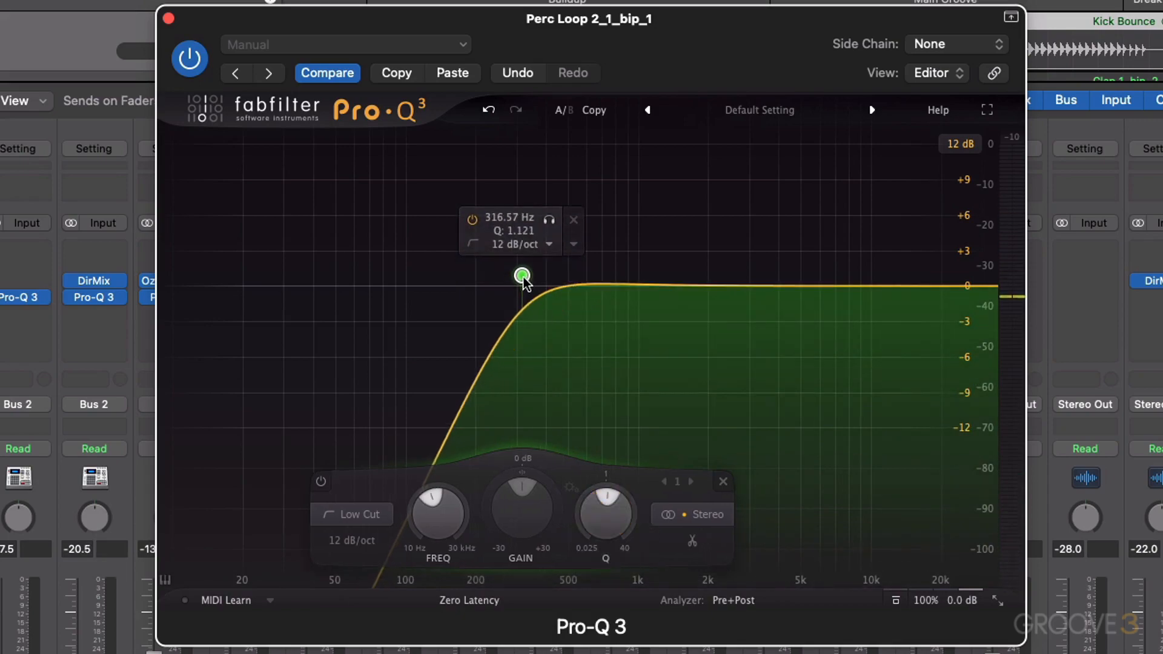
pyautogui.moveTo(522, 276); pyautogui.dragTo(527, 276)
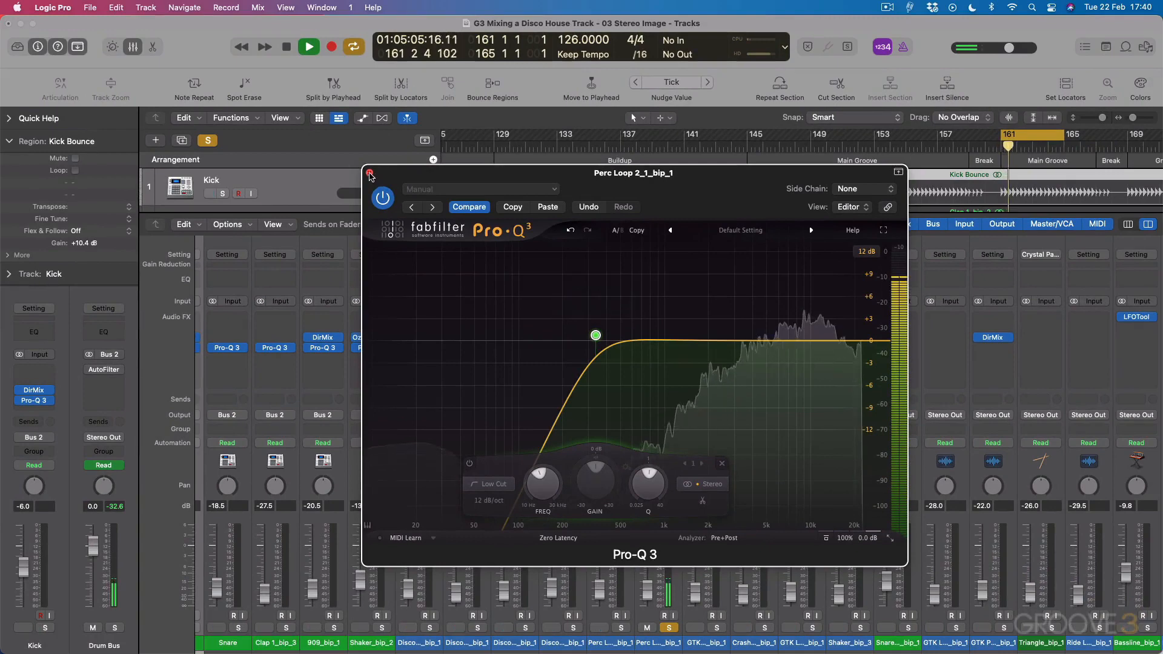
pyautogui.click(246, 78)
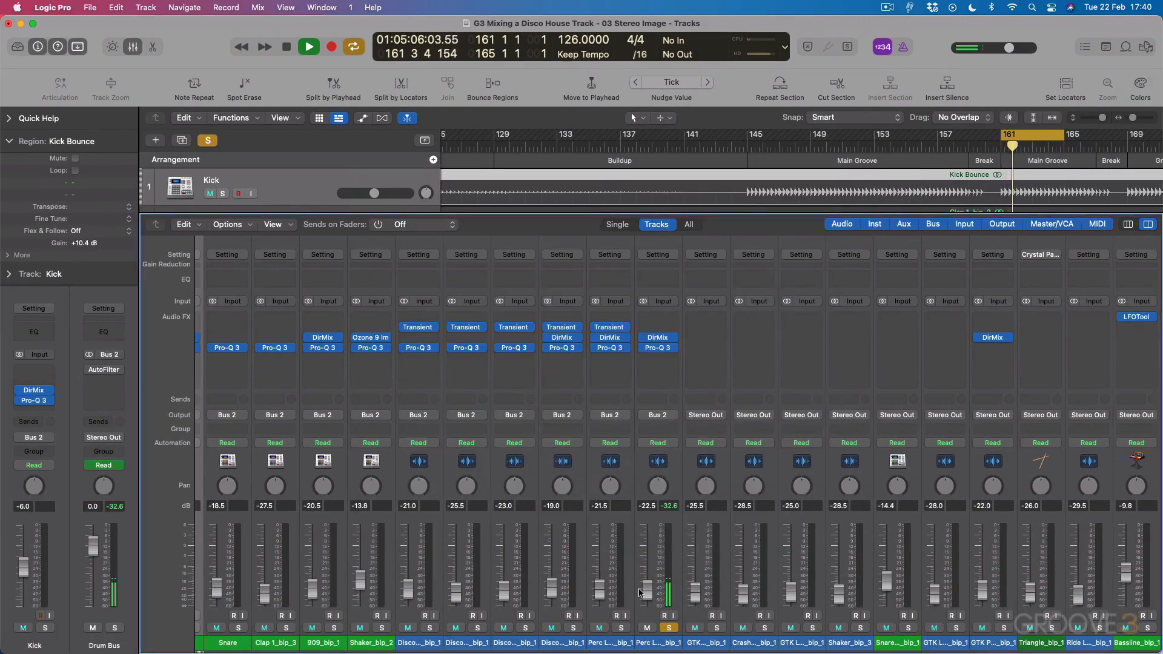
pyautogui.click(667, 629)
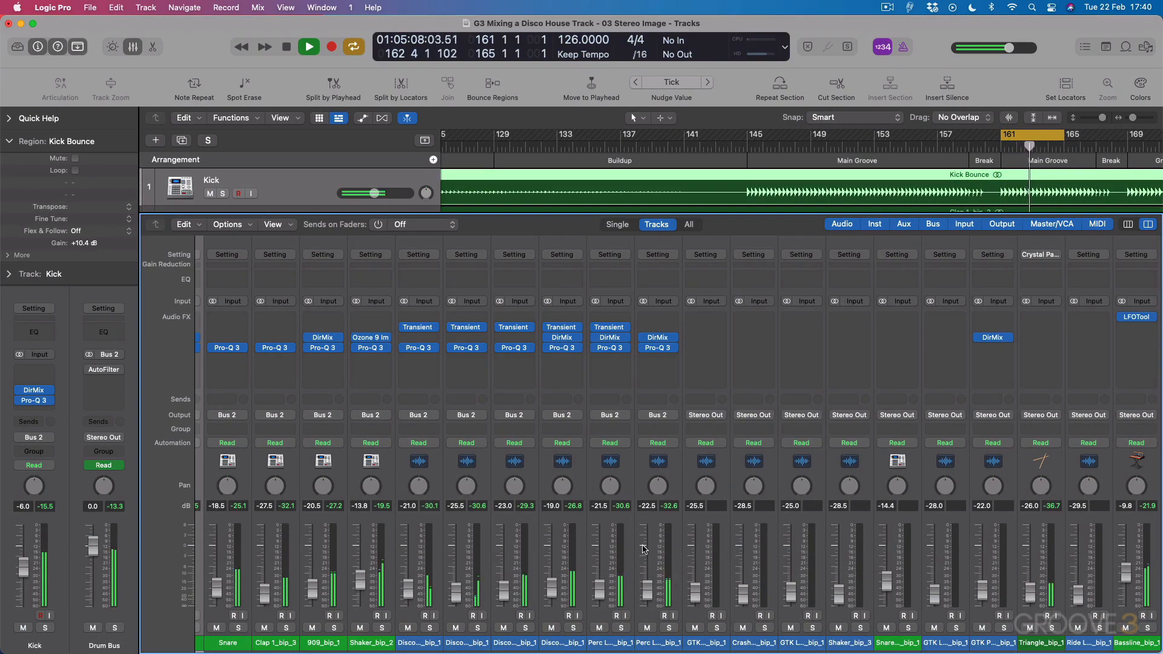
# Step: Select the Kick through Perc Loop 2 channels and toggle their Pro-Q 3 inserts together during playback to compare the drums with and without EQ
pyautogui.hscroll(-3, 644, 549)
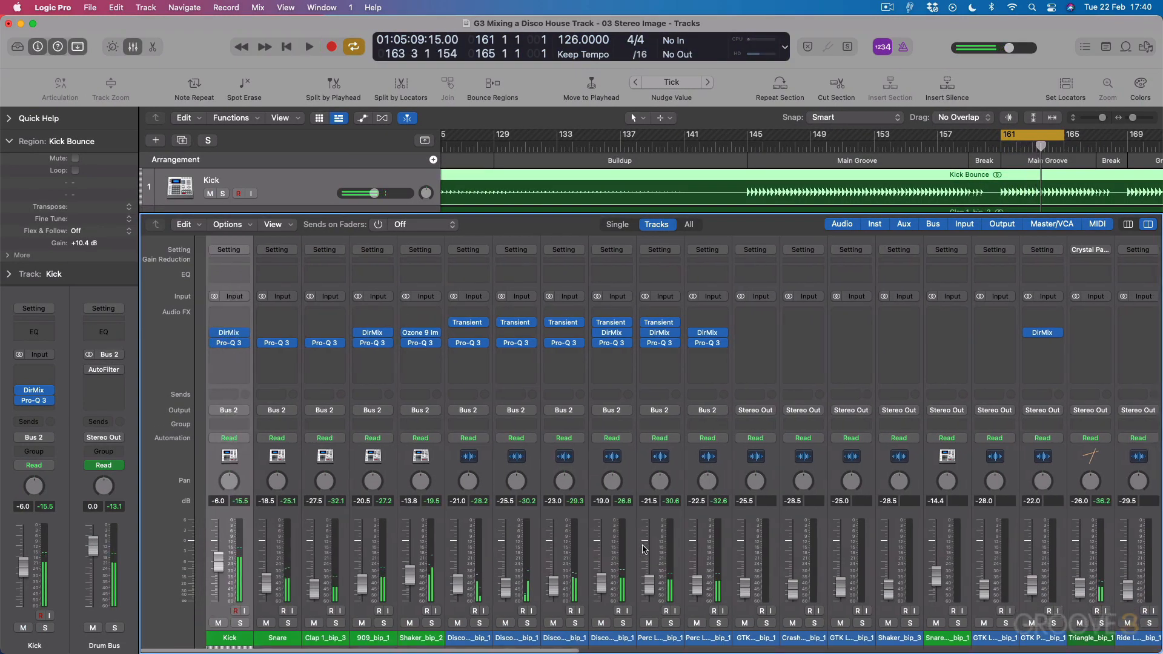
pyautogui.moveTo(227, 639); pyautogui.dragTo(681, 650)
pyautogui.press('space')
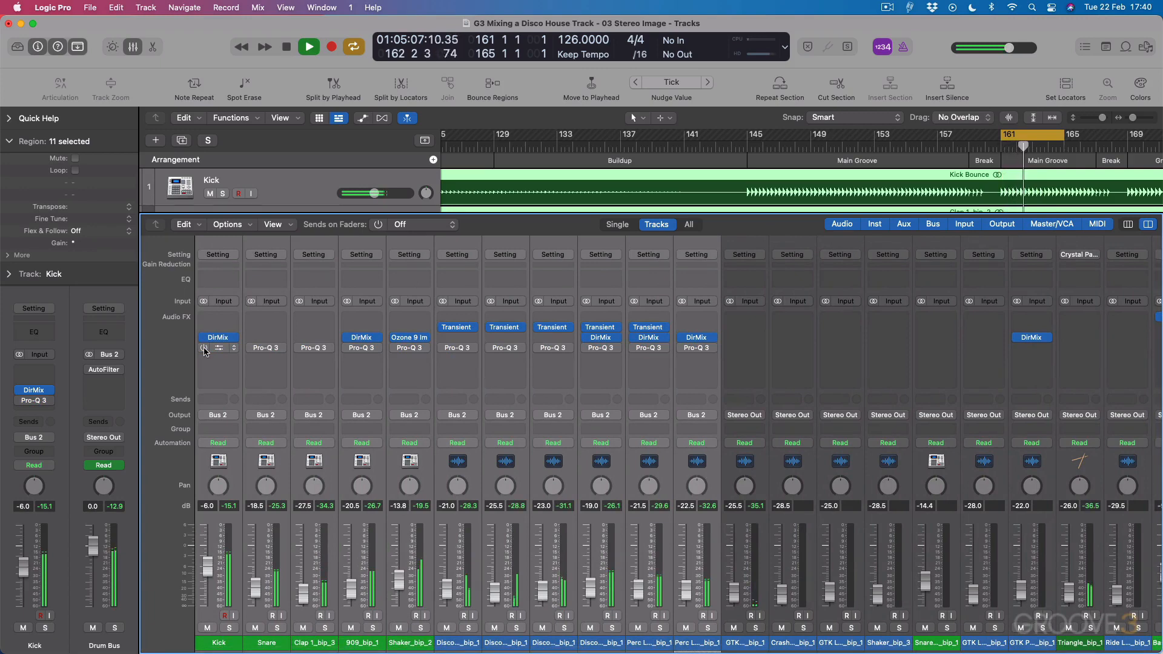
pyautogui.click(204, 349)
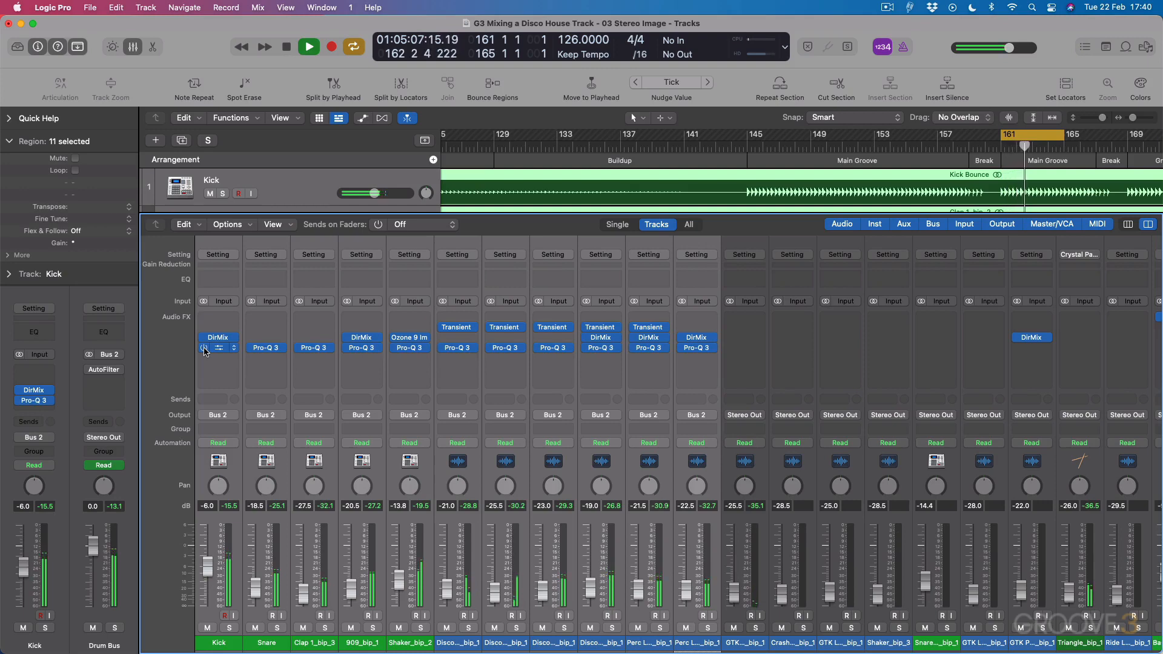
pyautogui.click(204, 349)
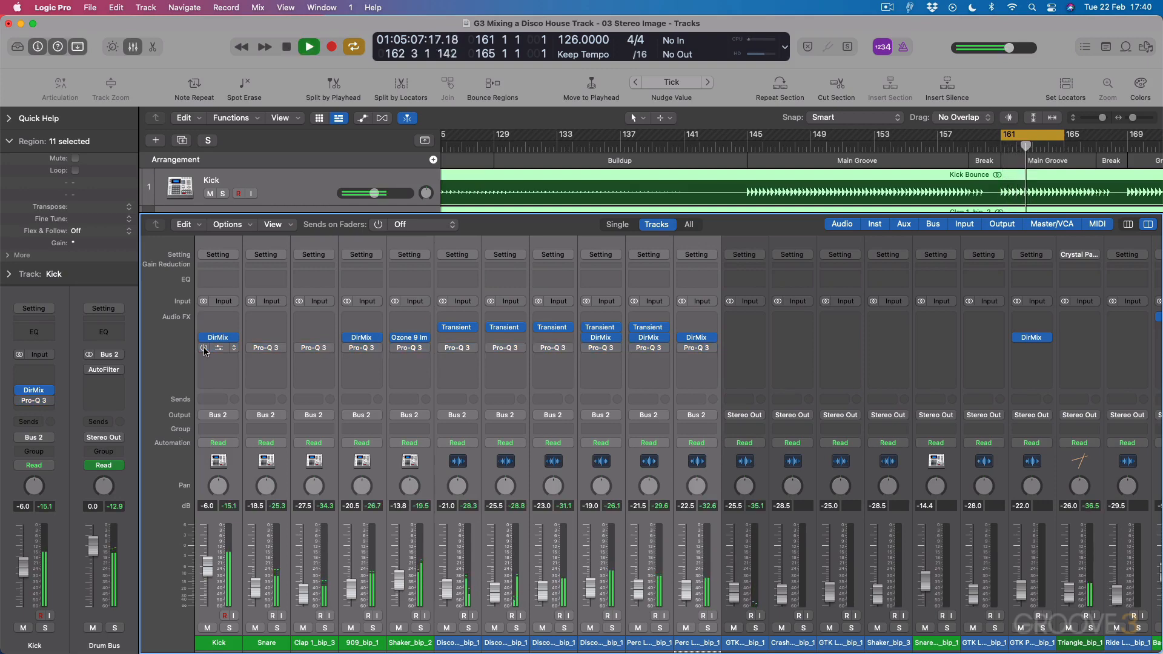
pyautogui.click(204, 349)
pyautogui.press('space')
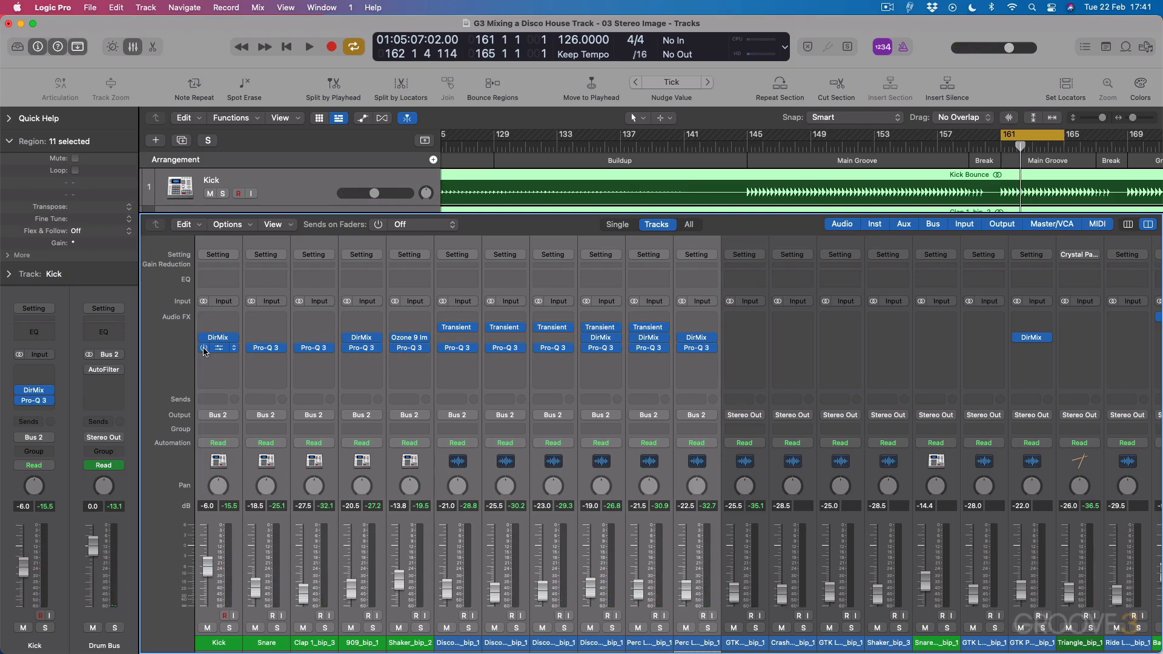
# Step: Bypass all the selected channels' Pro-Q 3 inserts before playback and re-enable them mid-playback to hear the EQ difference again
pyautogui.click(204, 349)
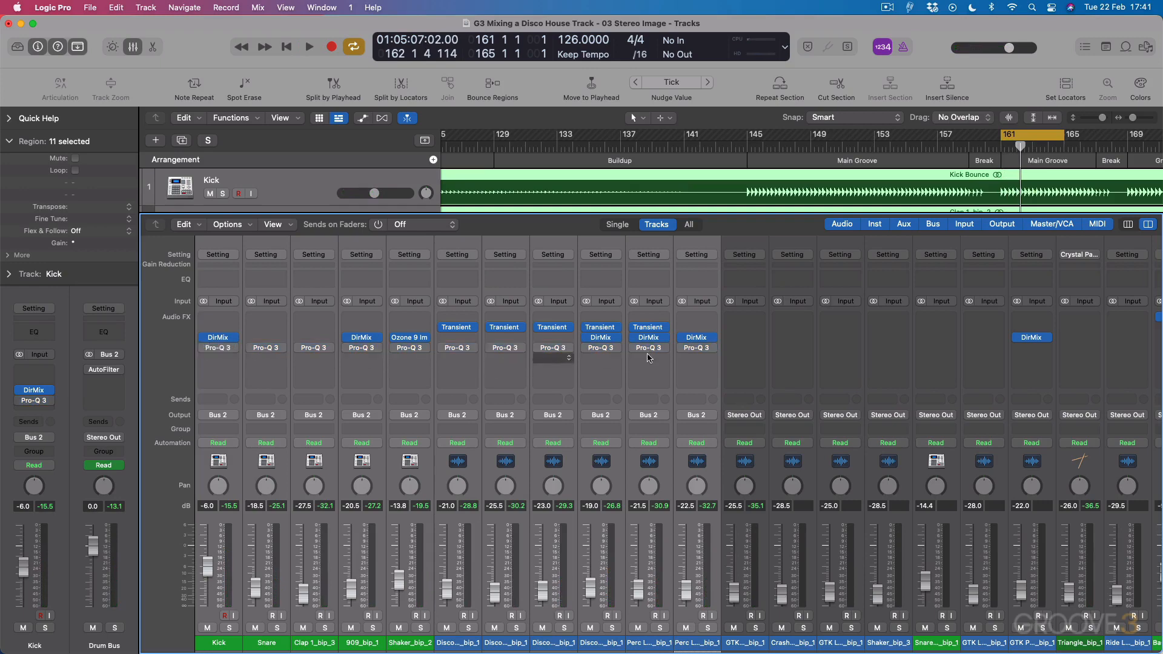
pyautogui.press('space')
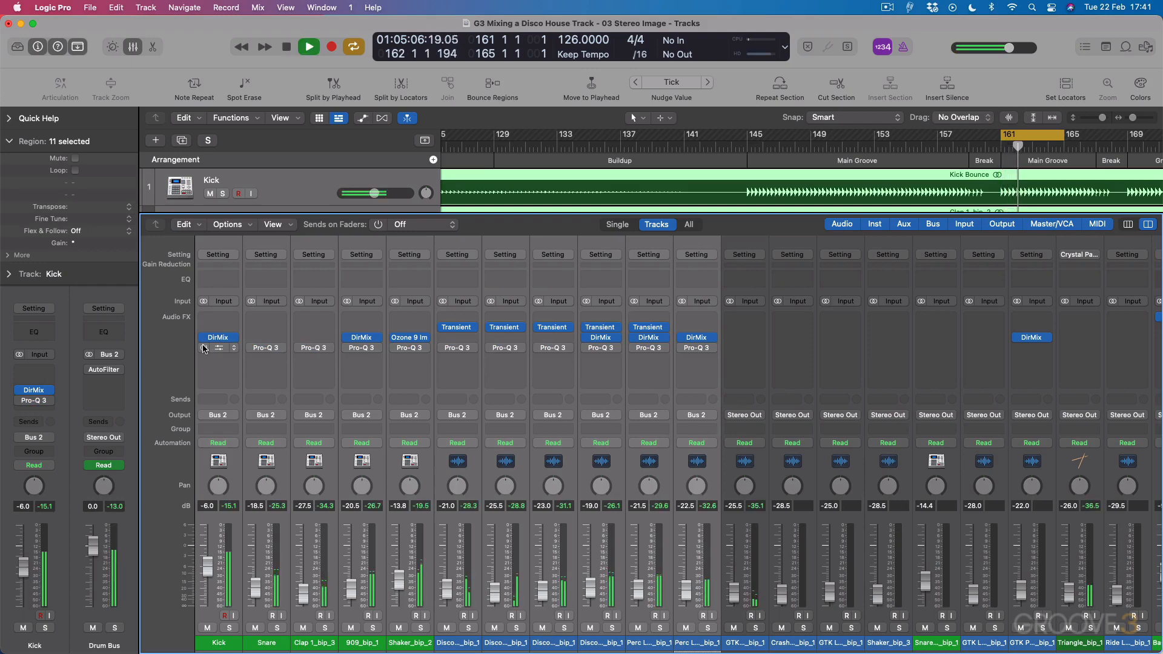
pyautogui.keyDown('alt'); pyautogui.click(203, 348); pyautogui.keyUp('alt')
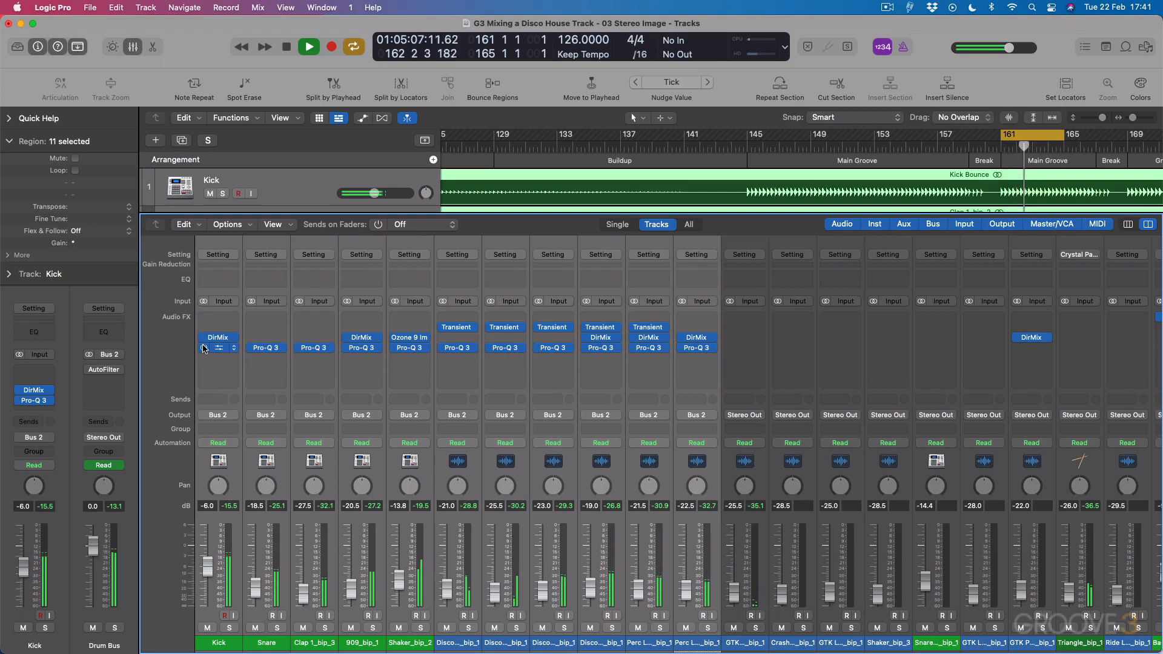
pyautogui.press('space')
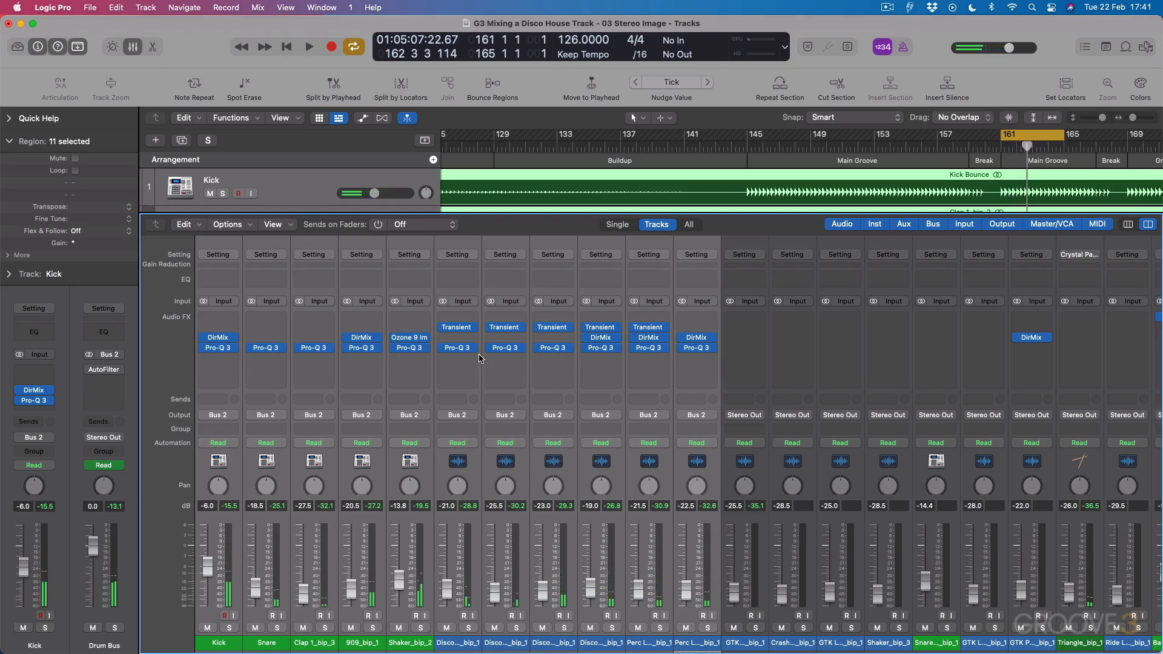